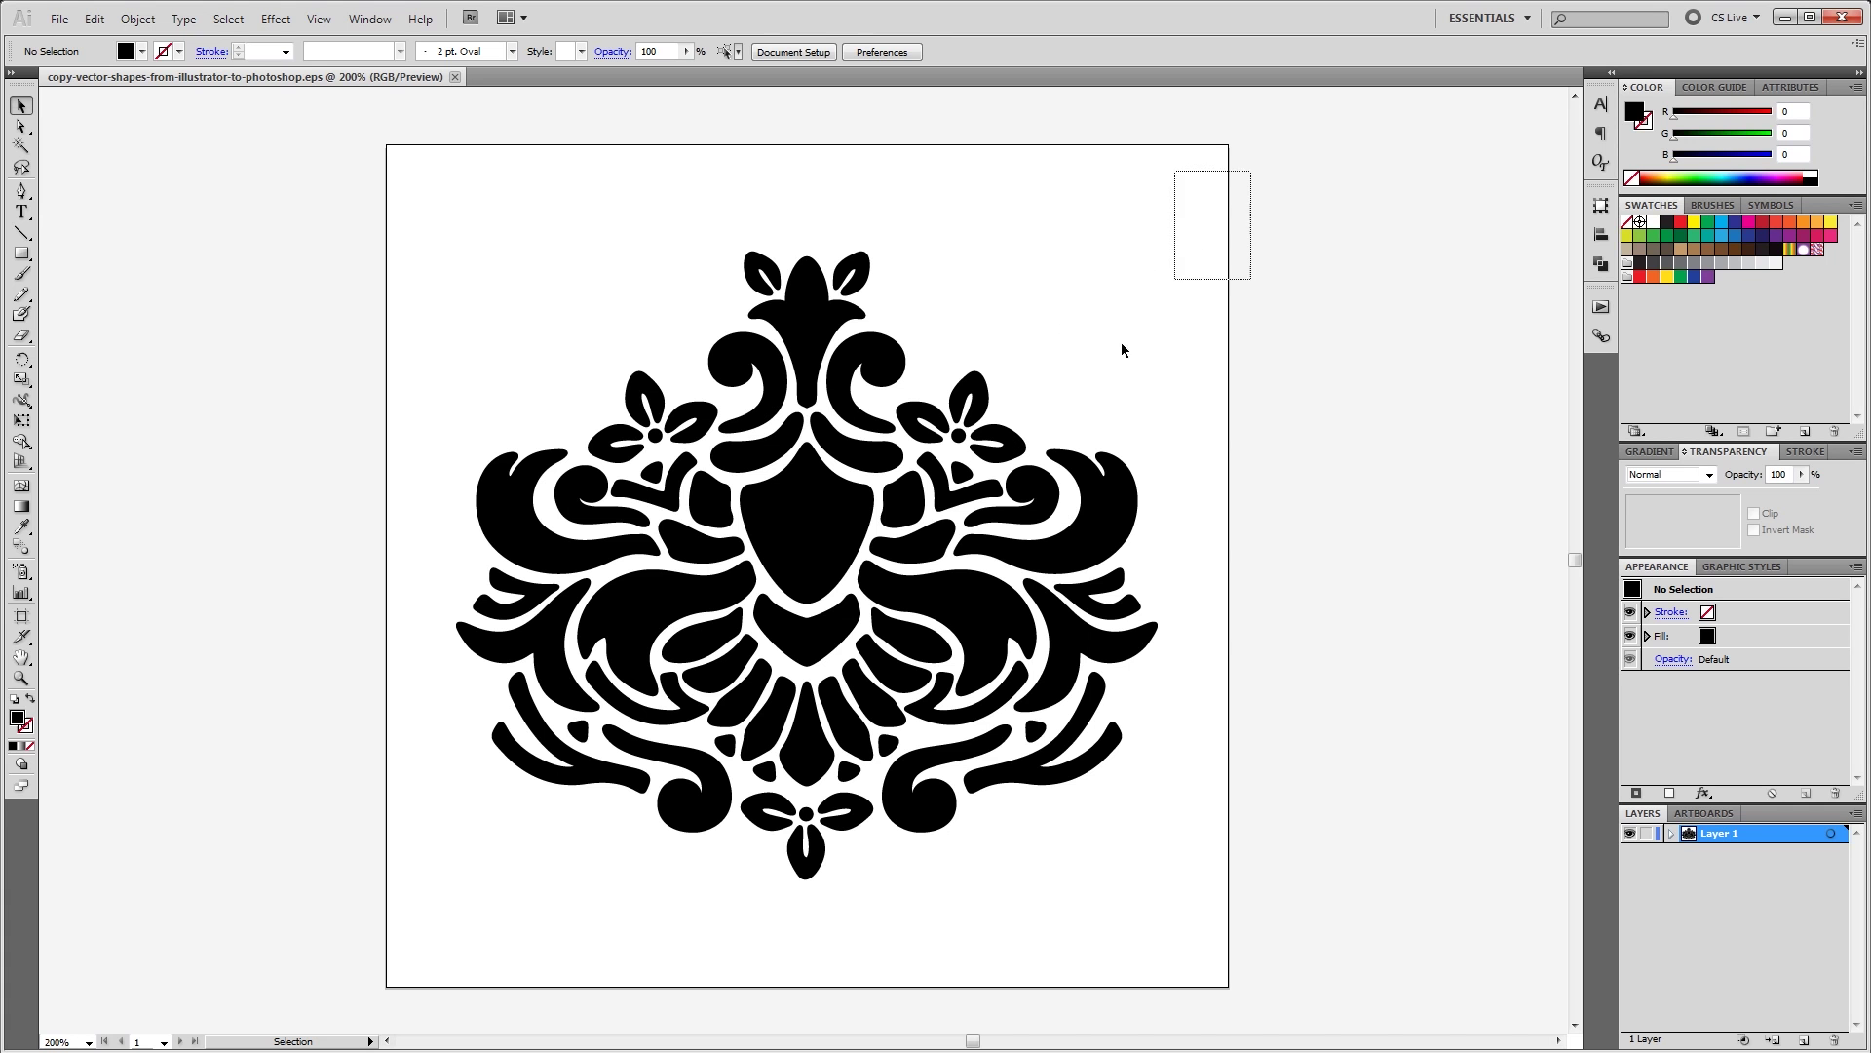
Step: Select the entire black damask artwork in Illustrator and copy it
{"action": "left_click_drag", "start_coordinate": [1122, 349], "coordinate": [383, 954]}
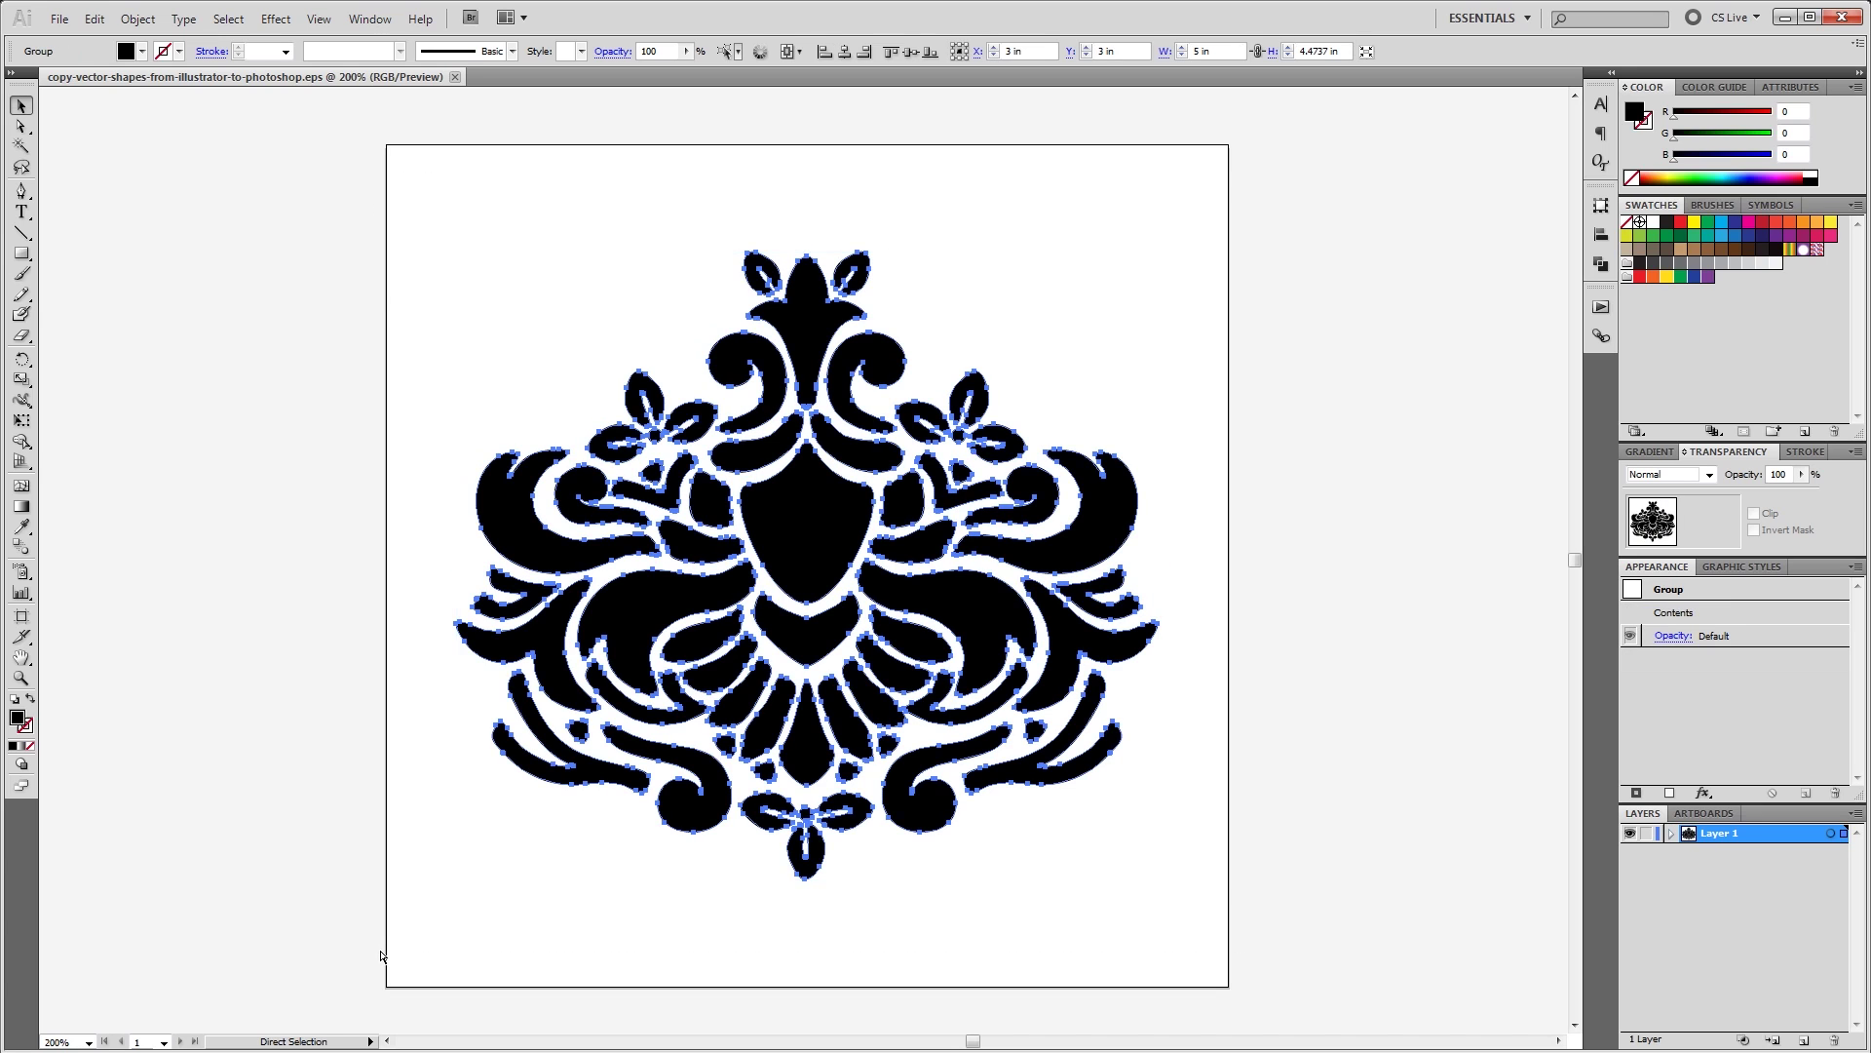
{"action": "key", "text": "ctrl+c"}
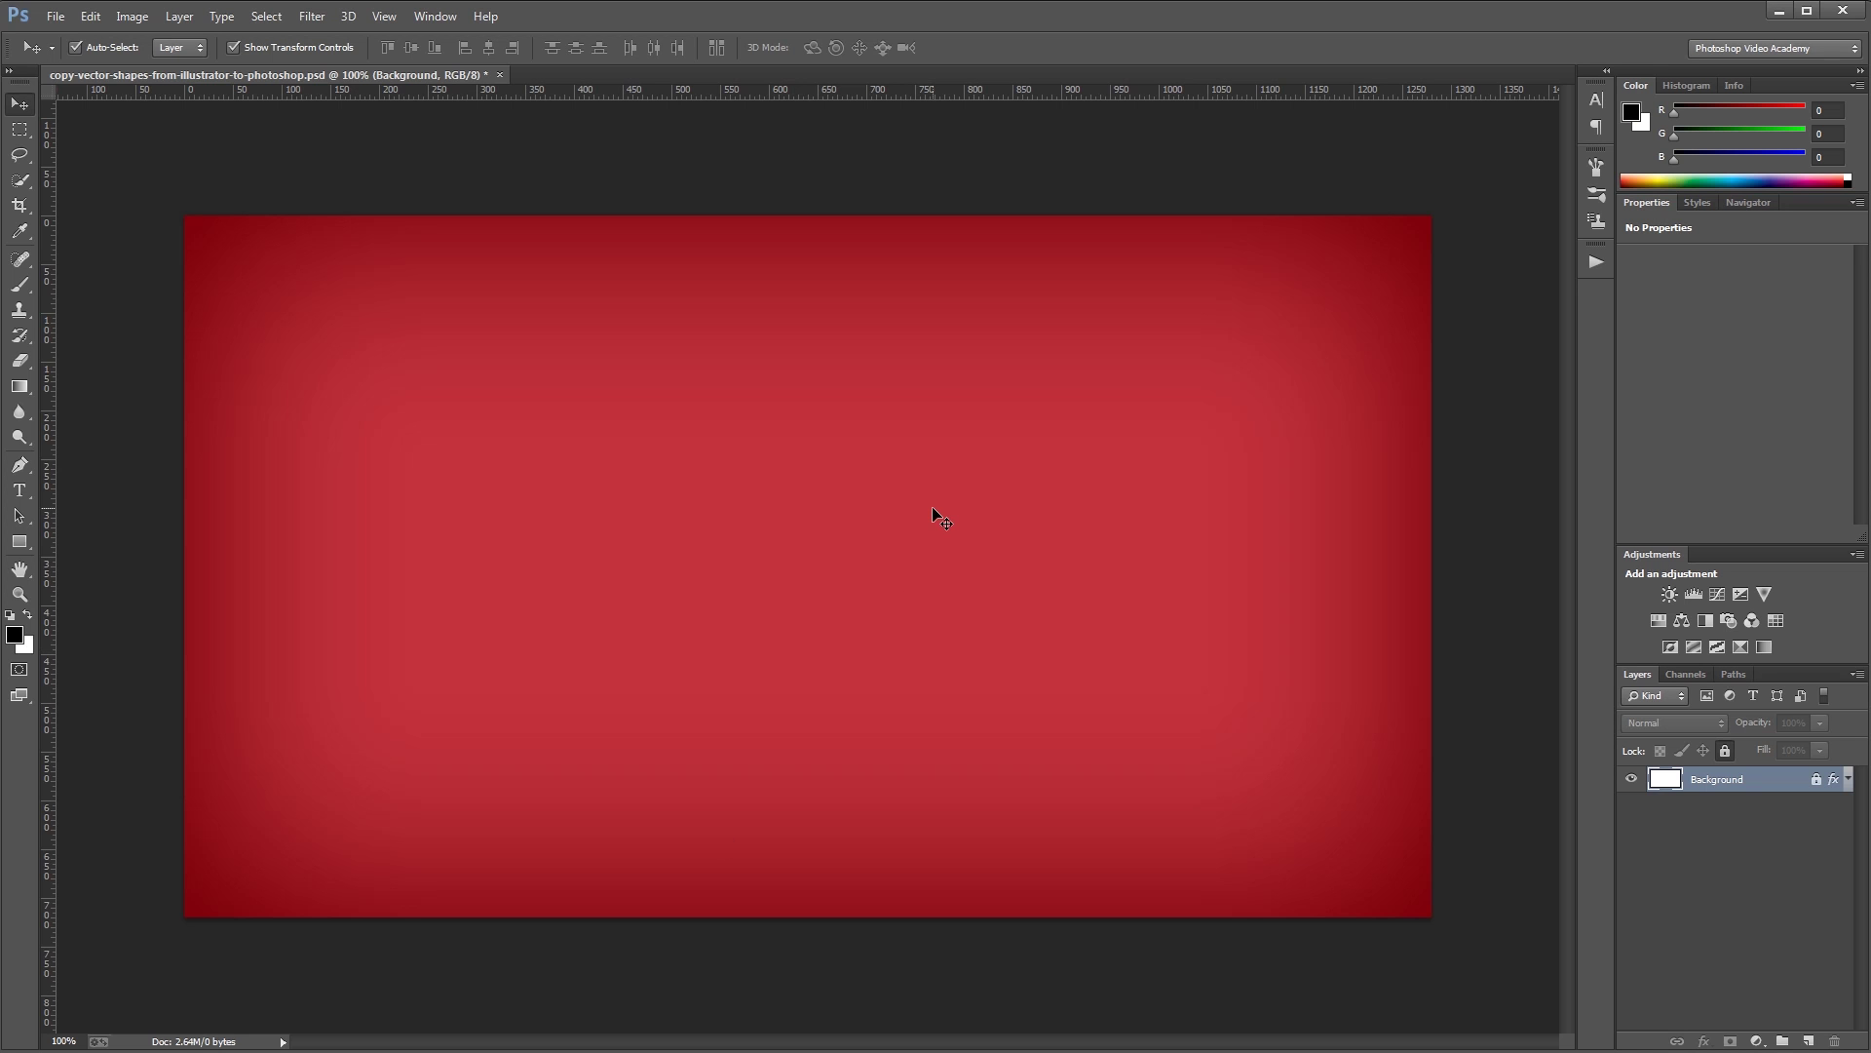
Step: Paste the damask into the red Photoshop document as a Smart Object
{"action": "key", "text": "ctrl+v"}
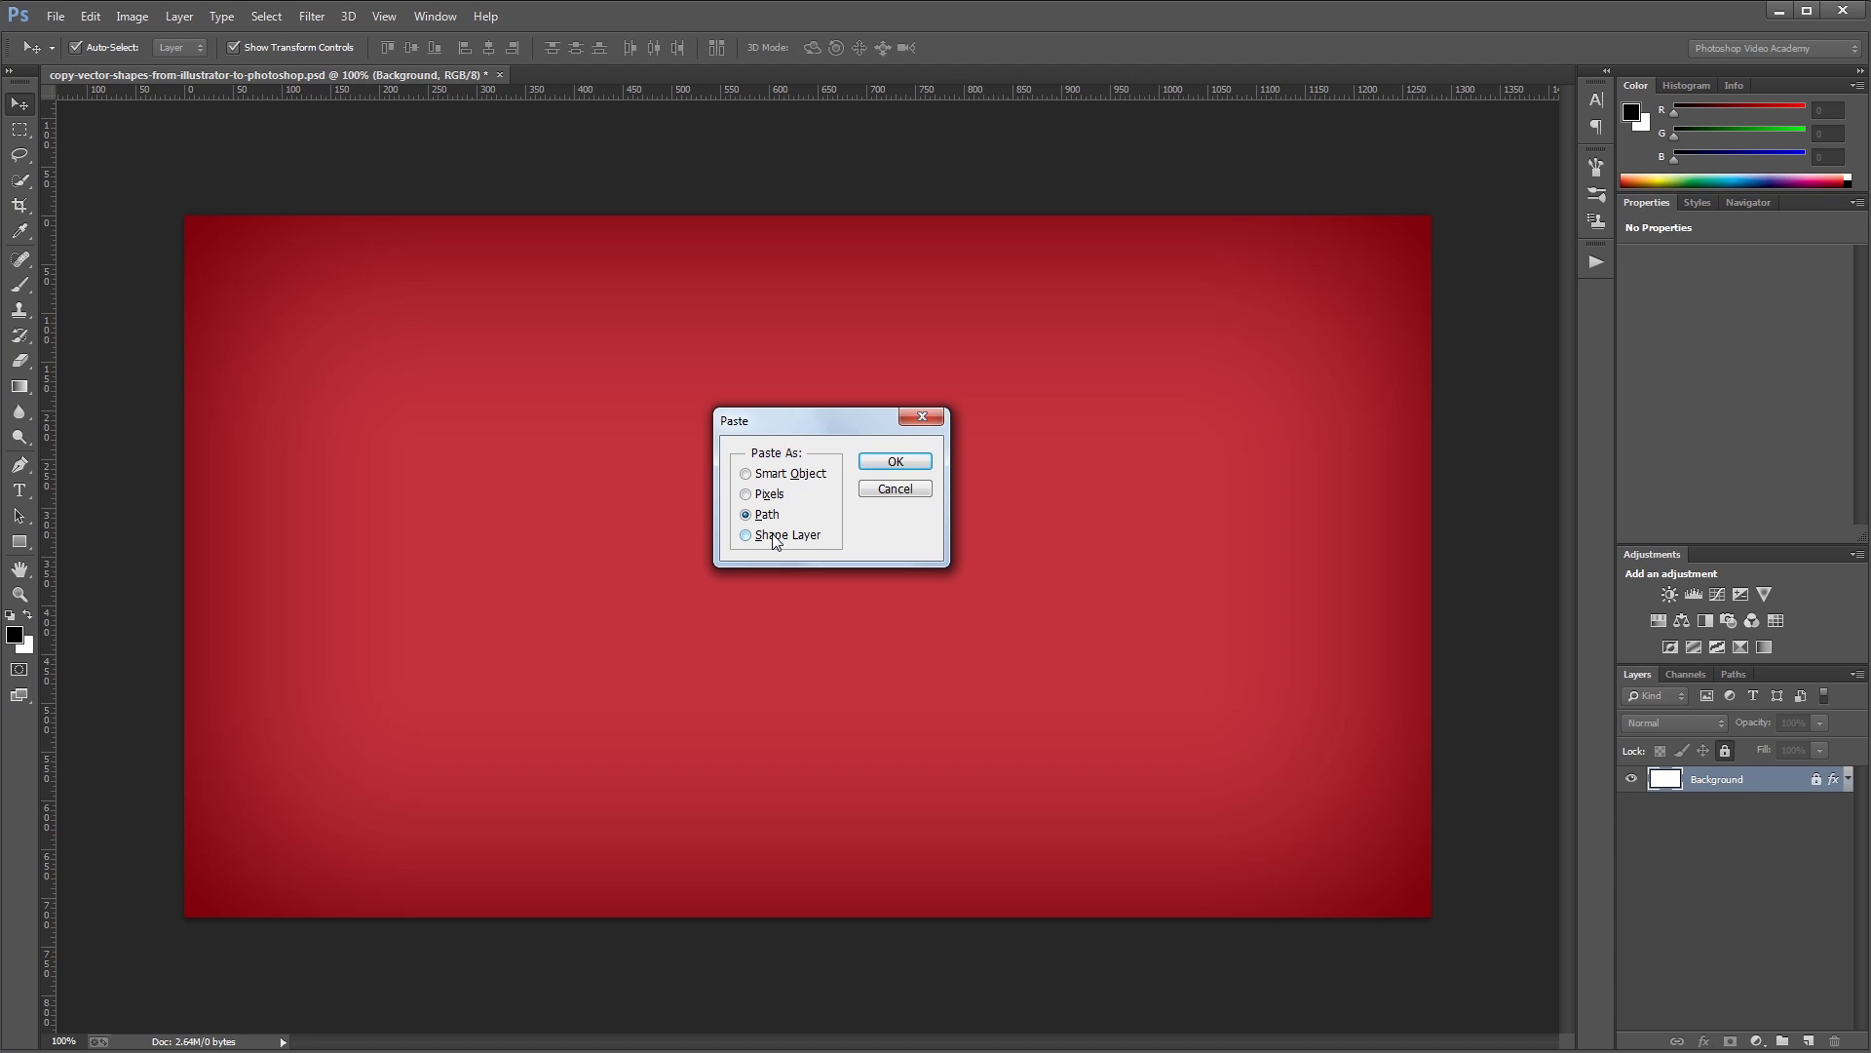
{"action": "left_click", "coordinate": [756, 476]}
{"action": "left_click", "coordinate": [882, 464]}
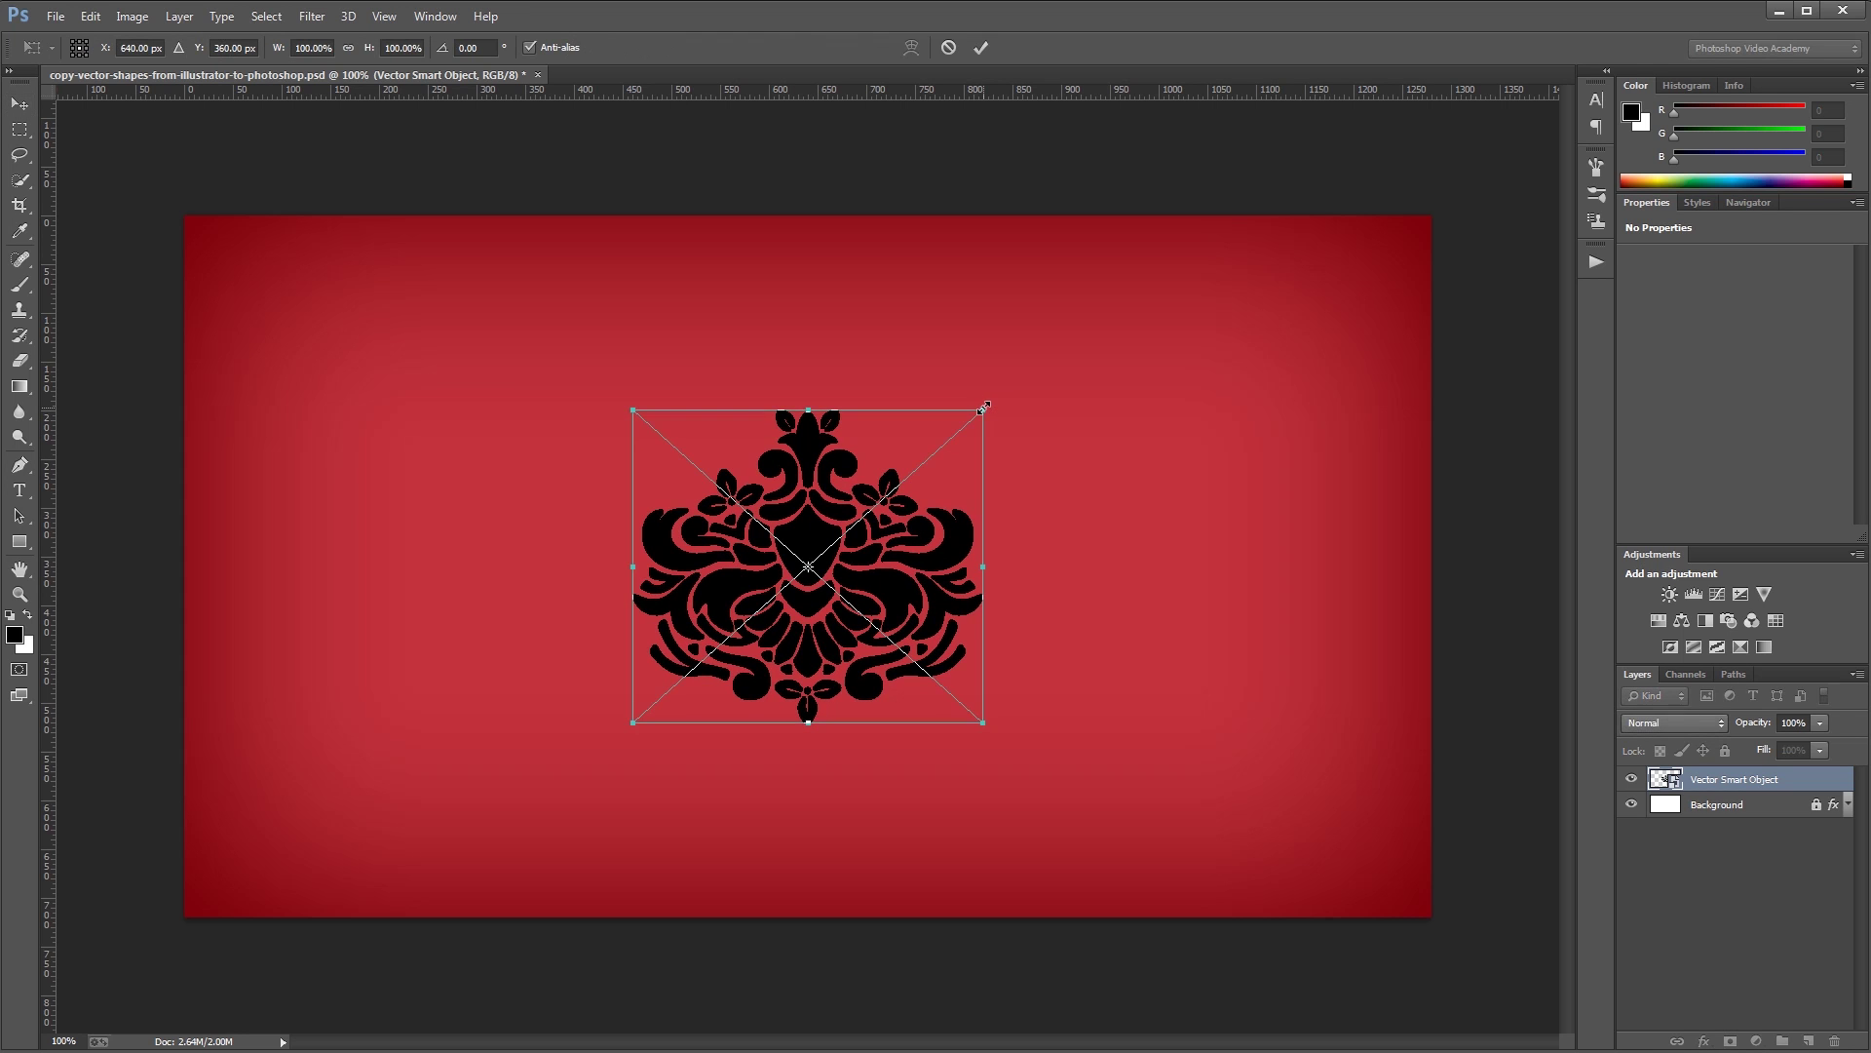
{"action": "left_click_drag", "start_coordinate": [984, 409], "coordinate": [1418, 166]}
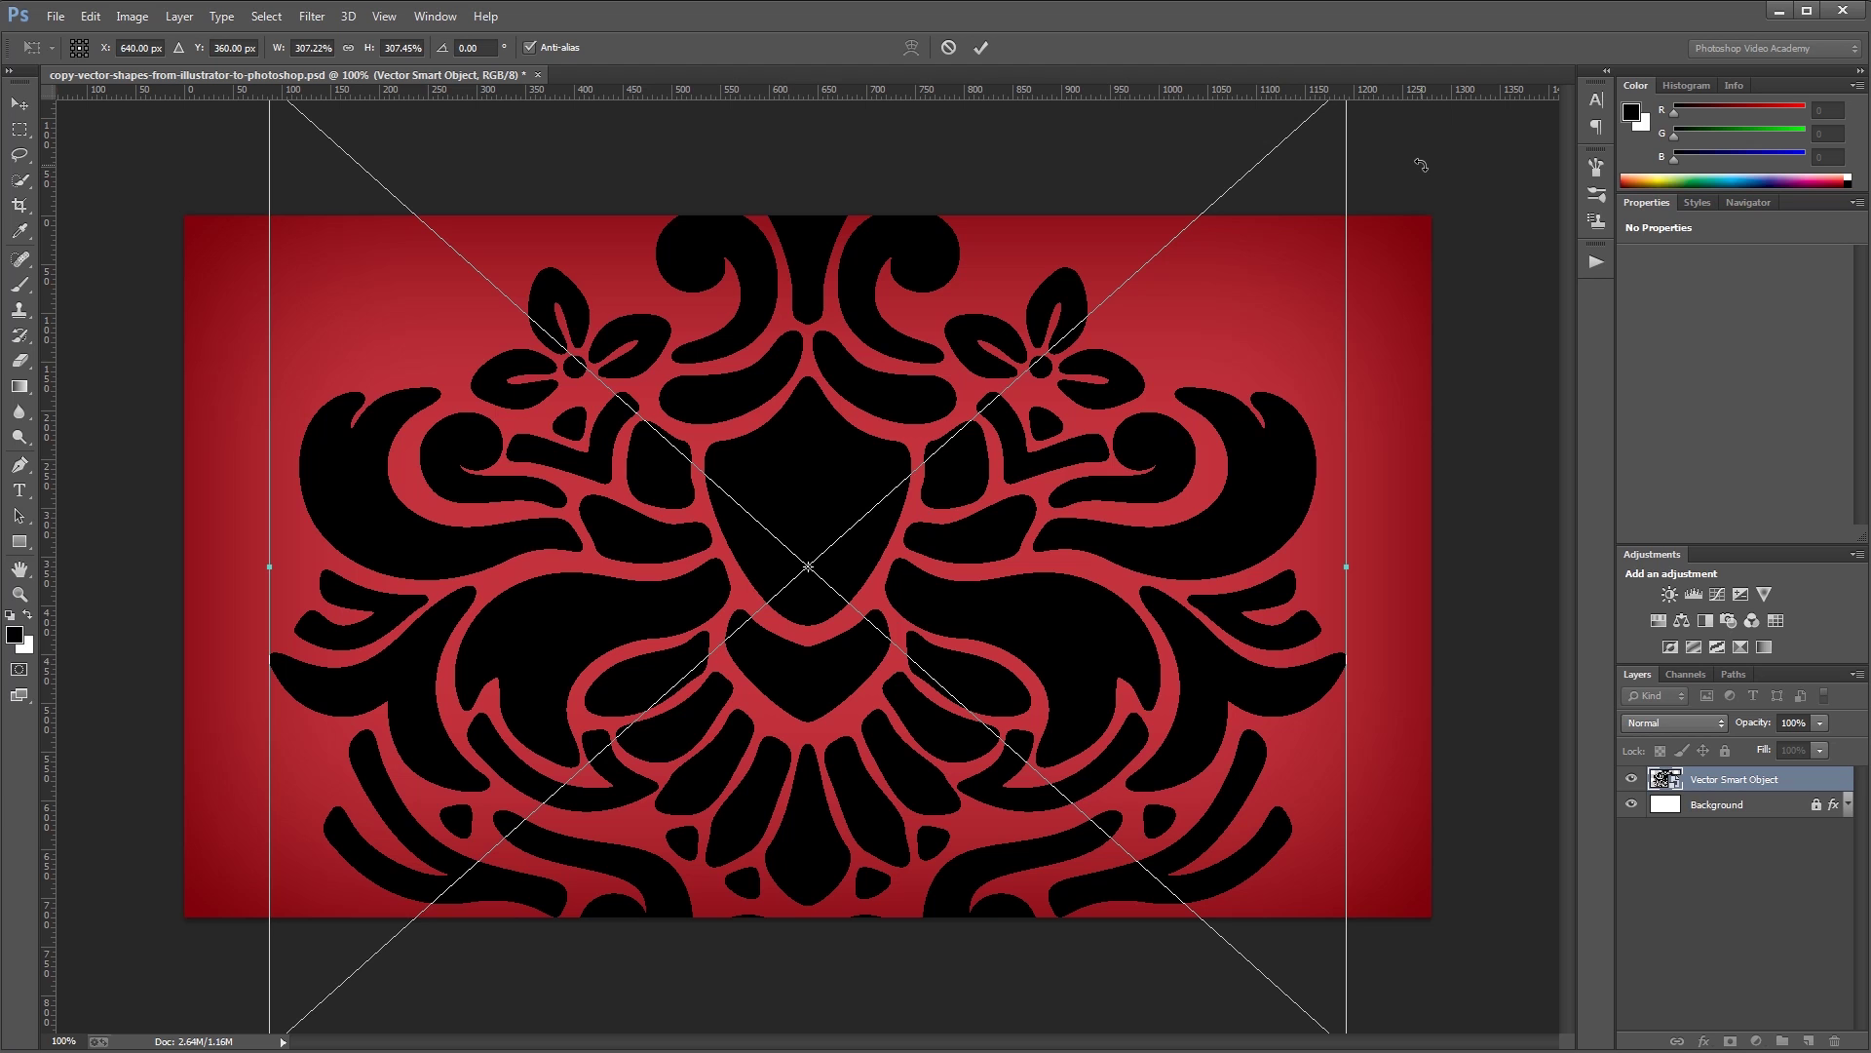
{"action": "key", "text": "Return"}
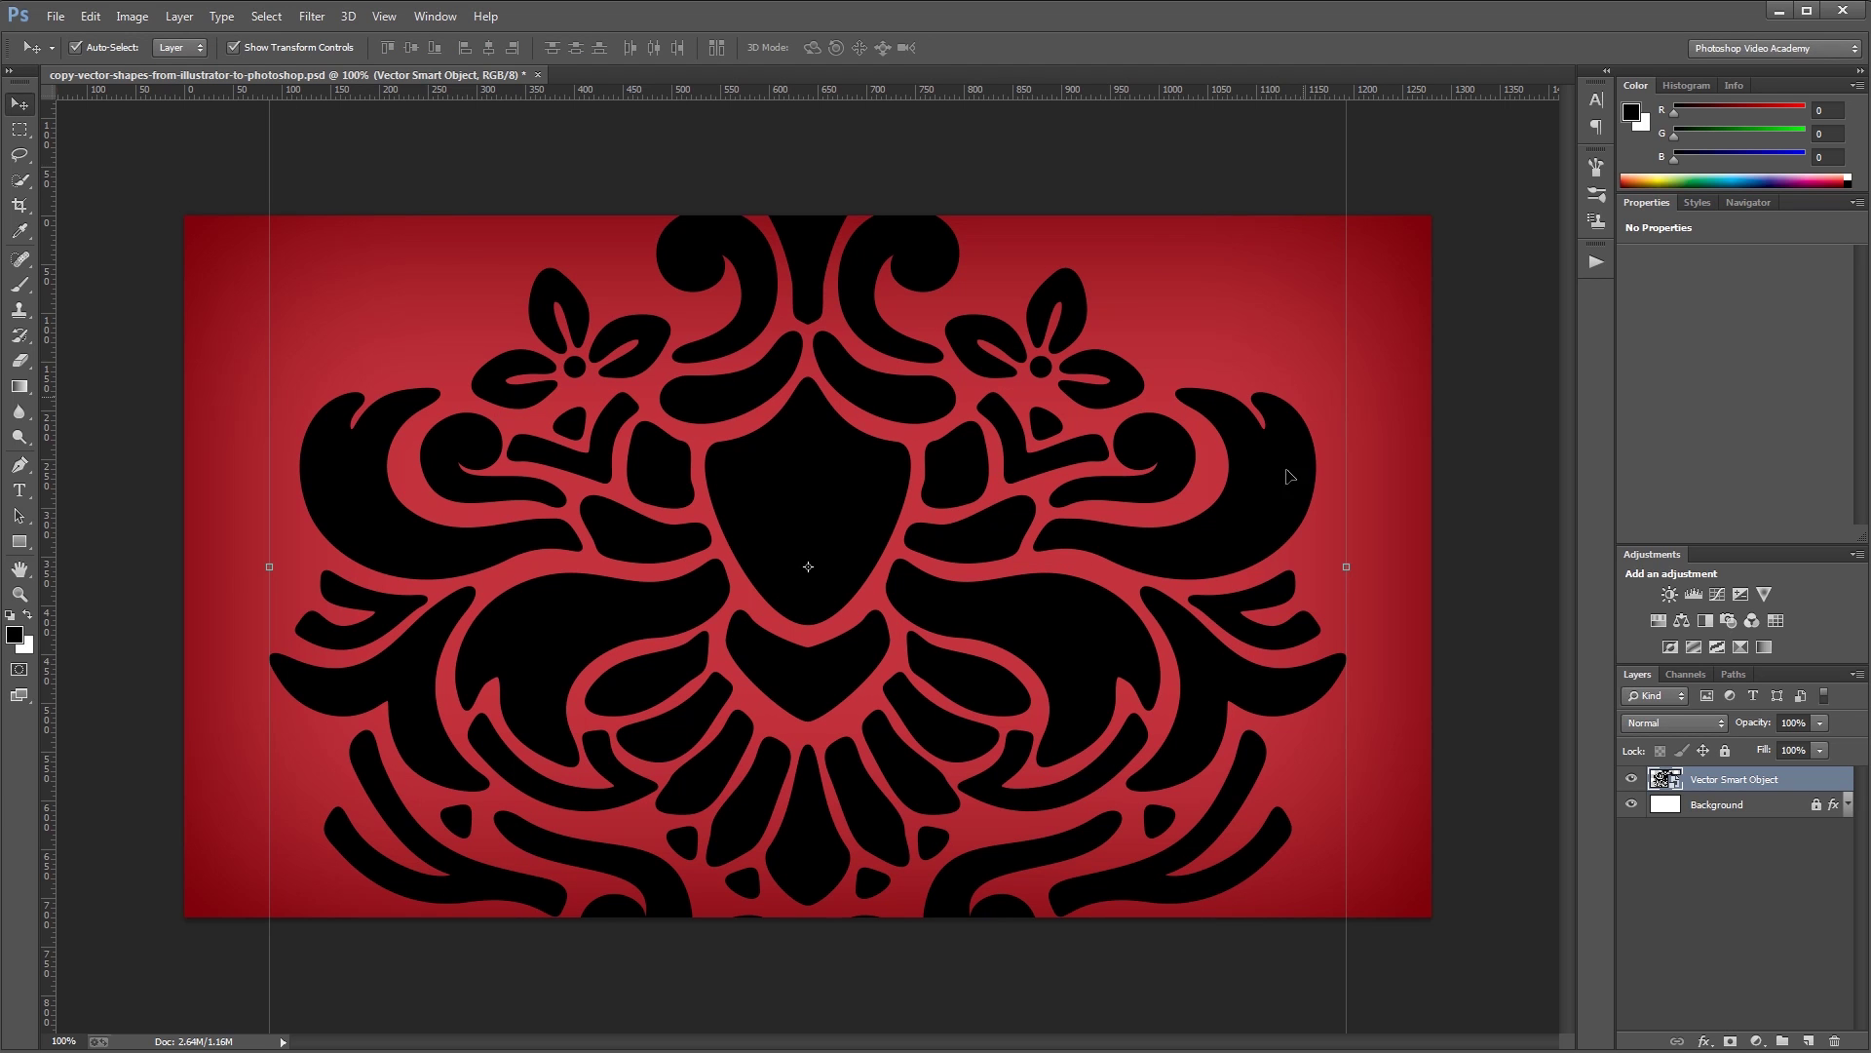
{"action": "scroll", "coordinate": [1226, 497], "scroll_direction": "down", "scroll_amount": 3}
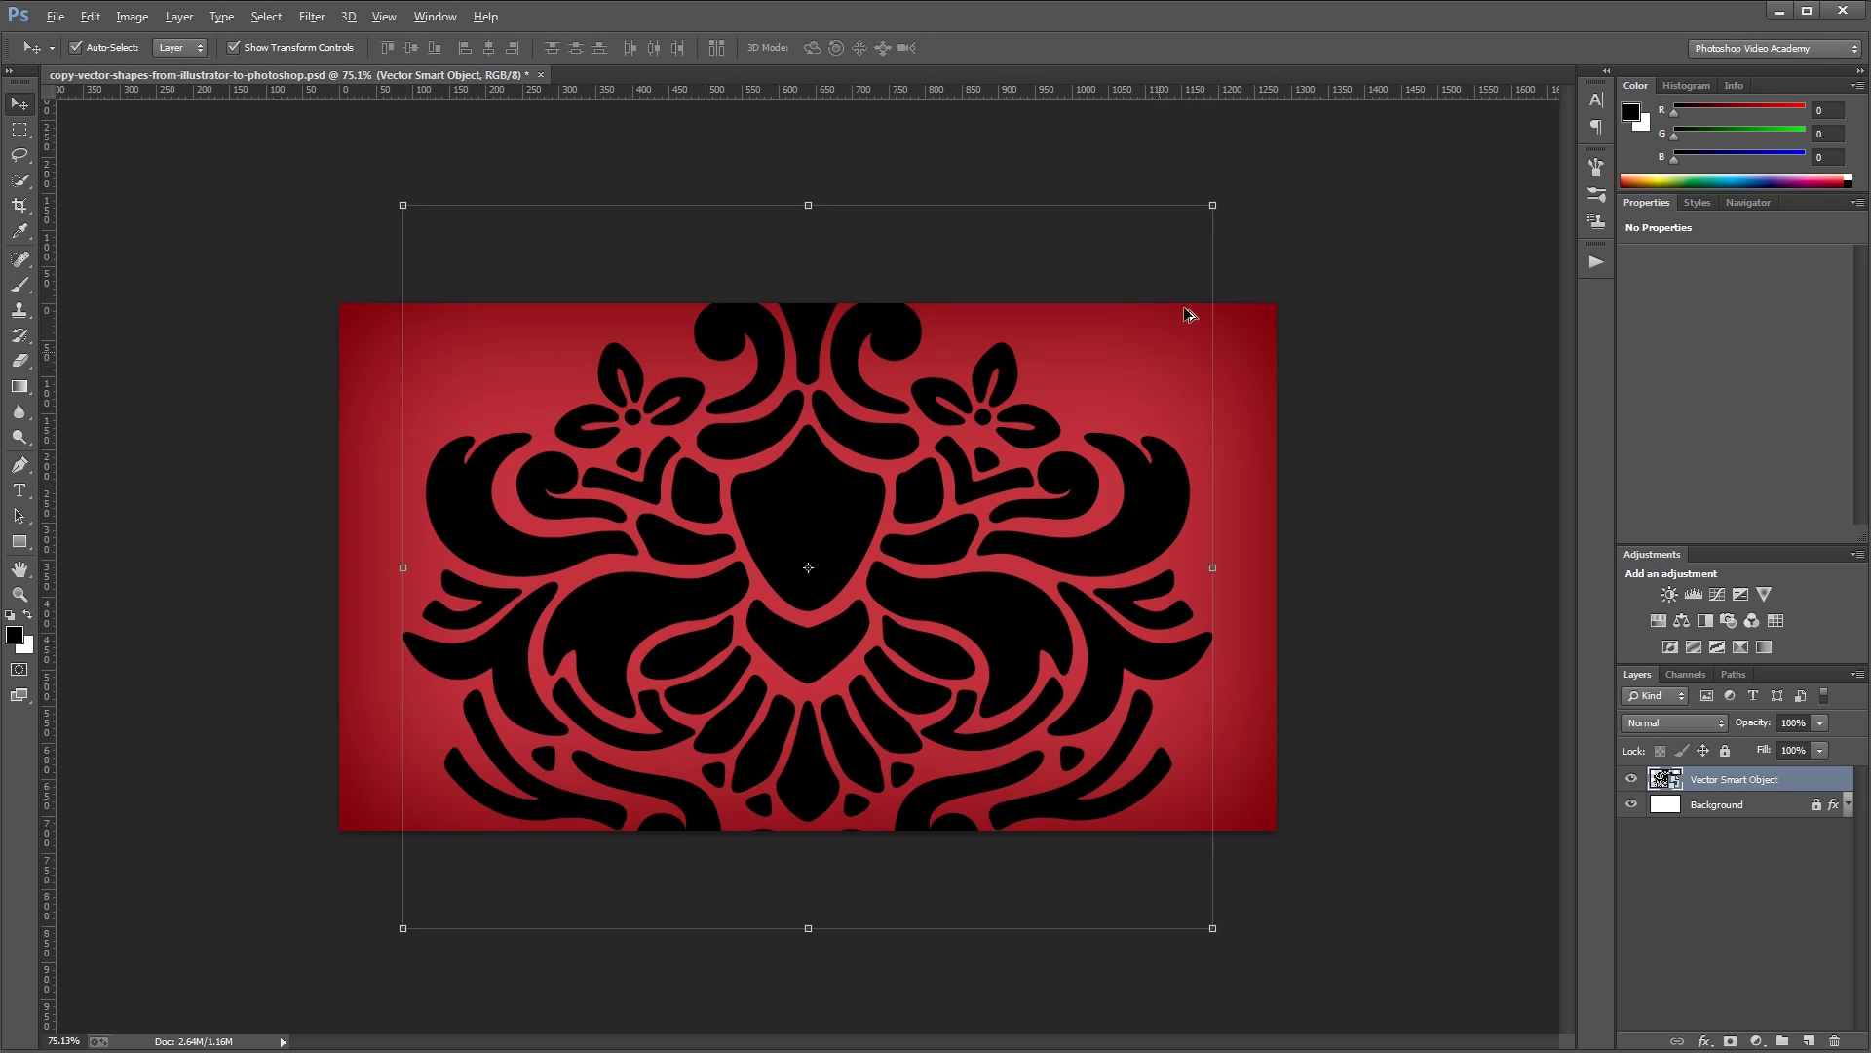
{"action": "left_click_drag", "start_coordinate": [1206, 201], "coordinate": [898, 593]}
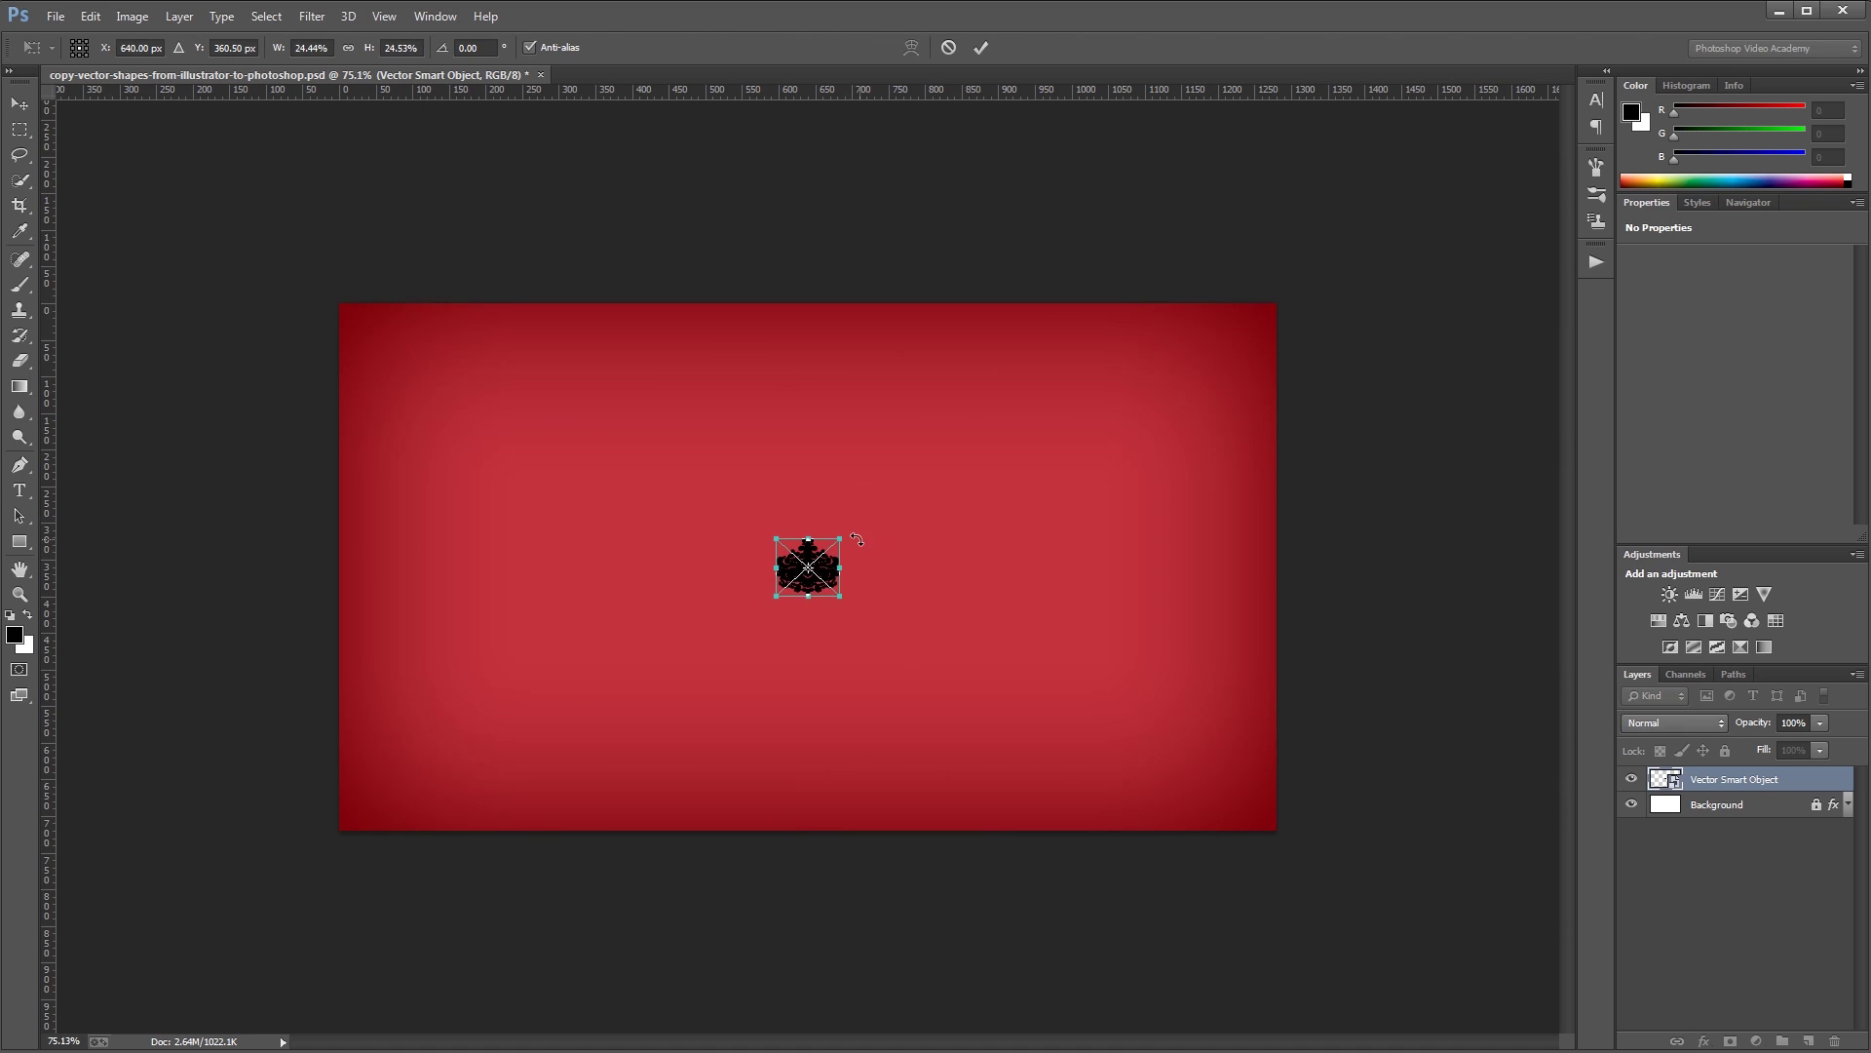
{"action": "key", "text": "Return"}
{"action": "key", "text": "ctrl+t"}
{"action": "left_click_drag", "start_coordinate": [840, 537], "coordinate": [1276, 232]}
{"action": "key", "text": "Return"}
{"action": "key", "text": "ctrl+1"}
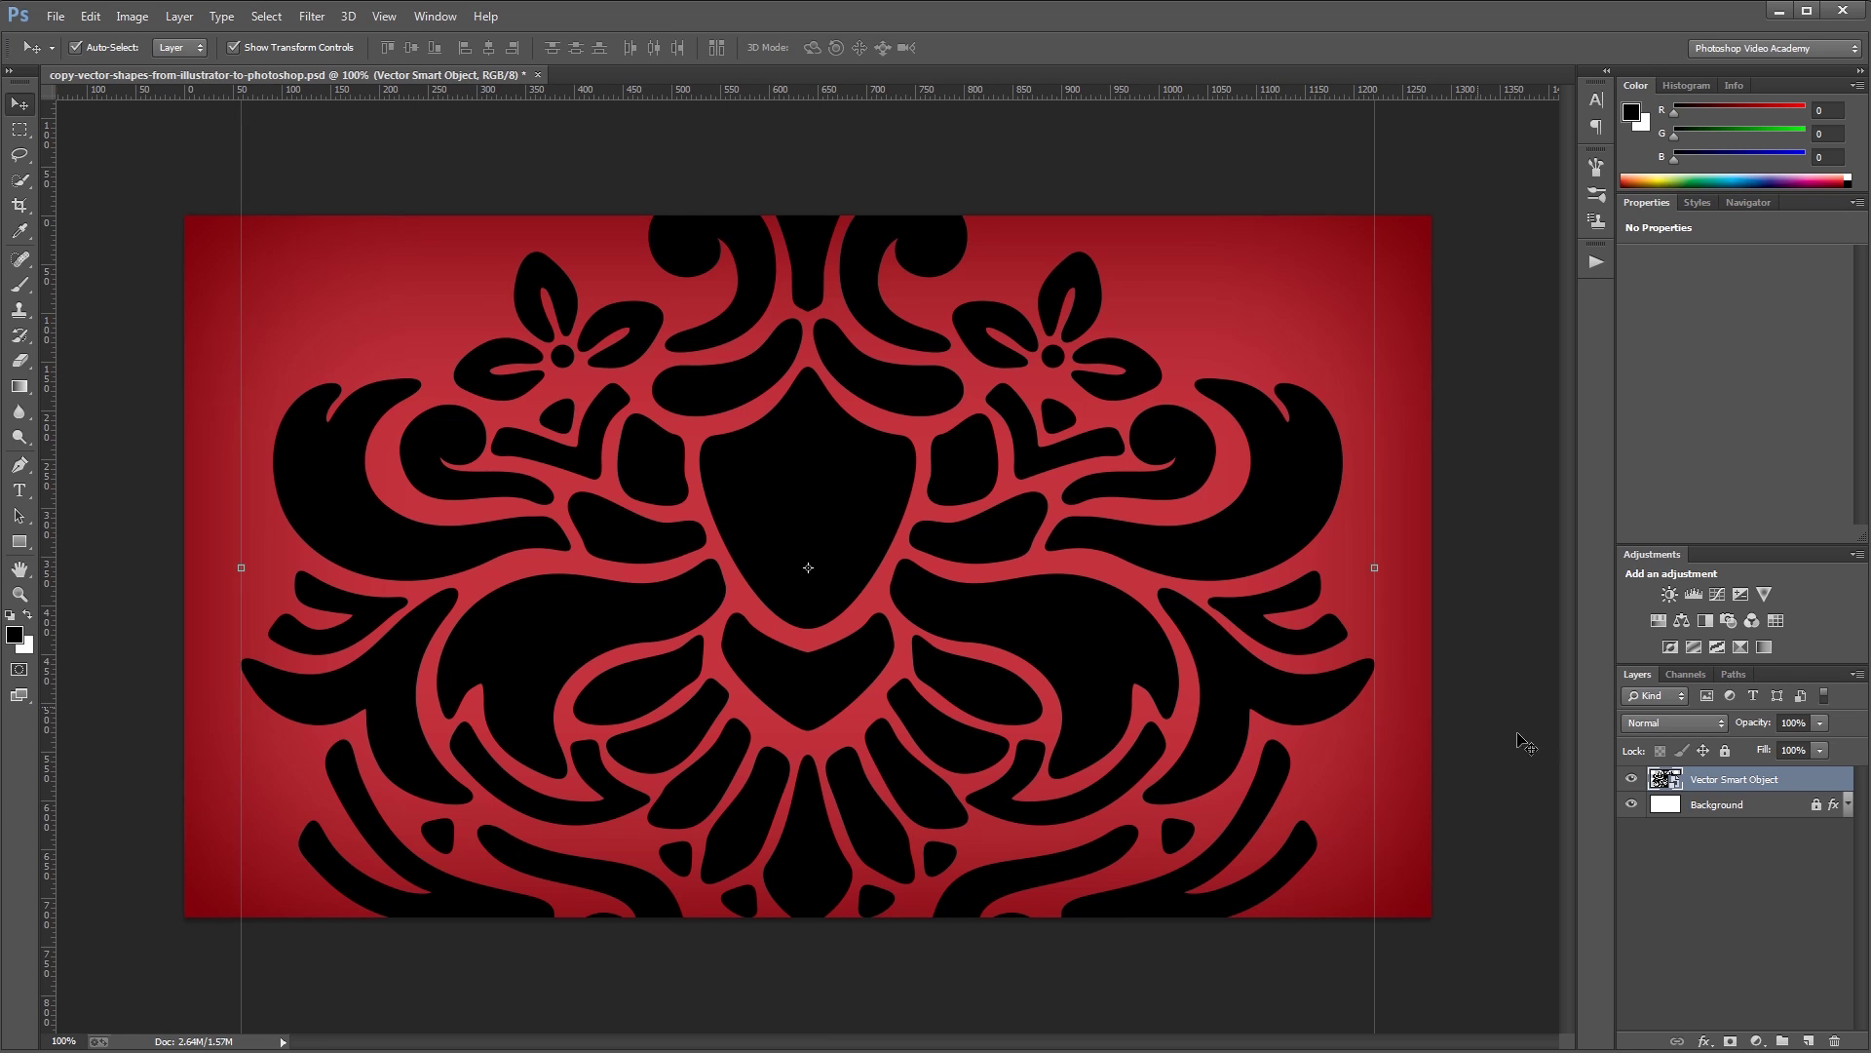
{"action": "key", "text": "ctrl+z"}
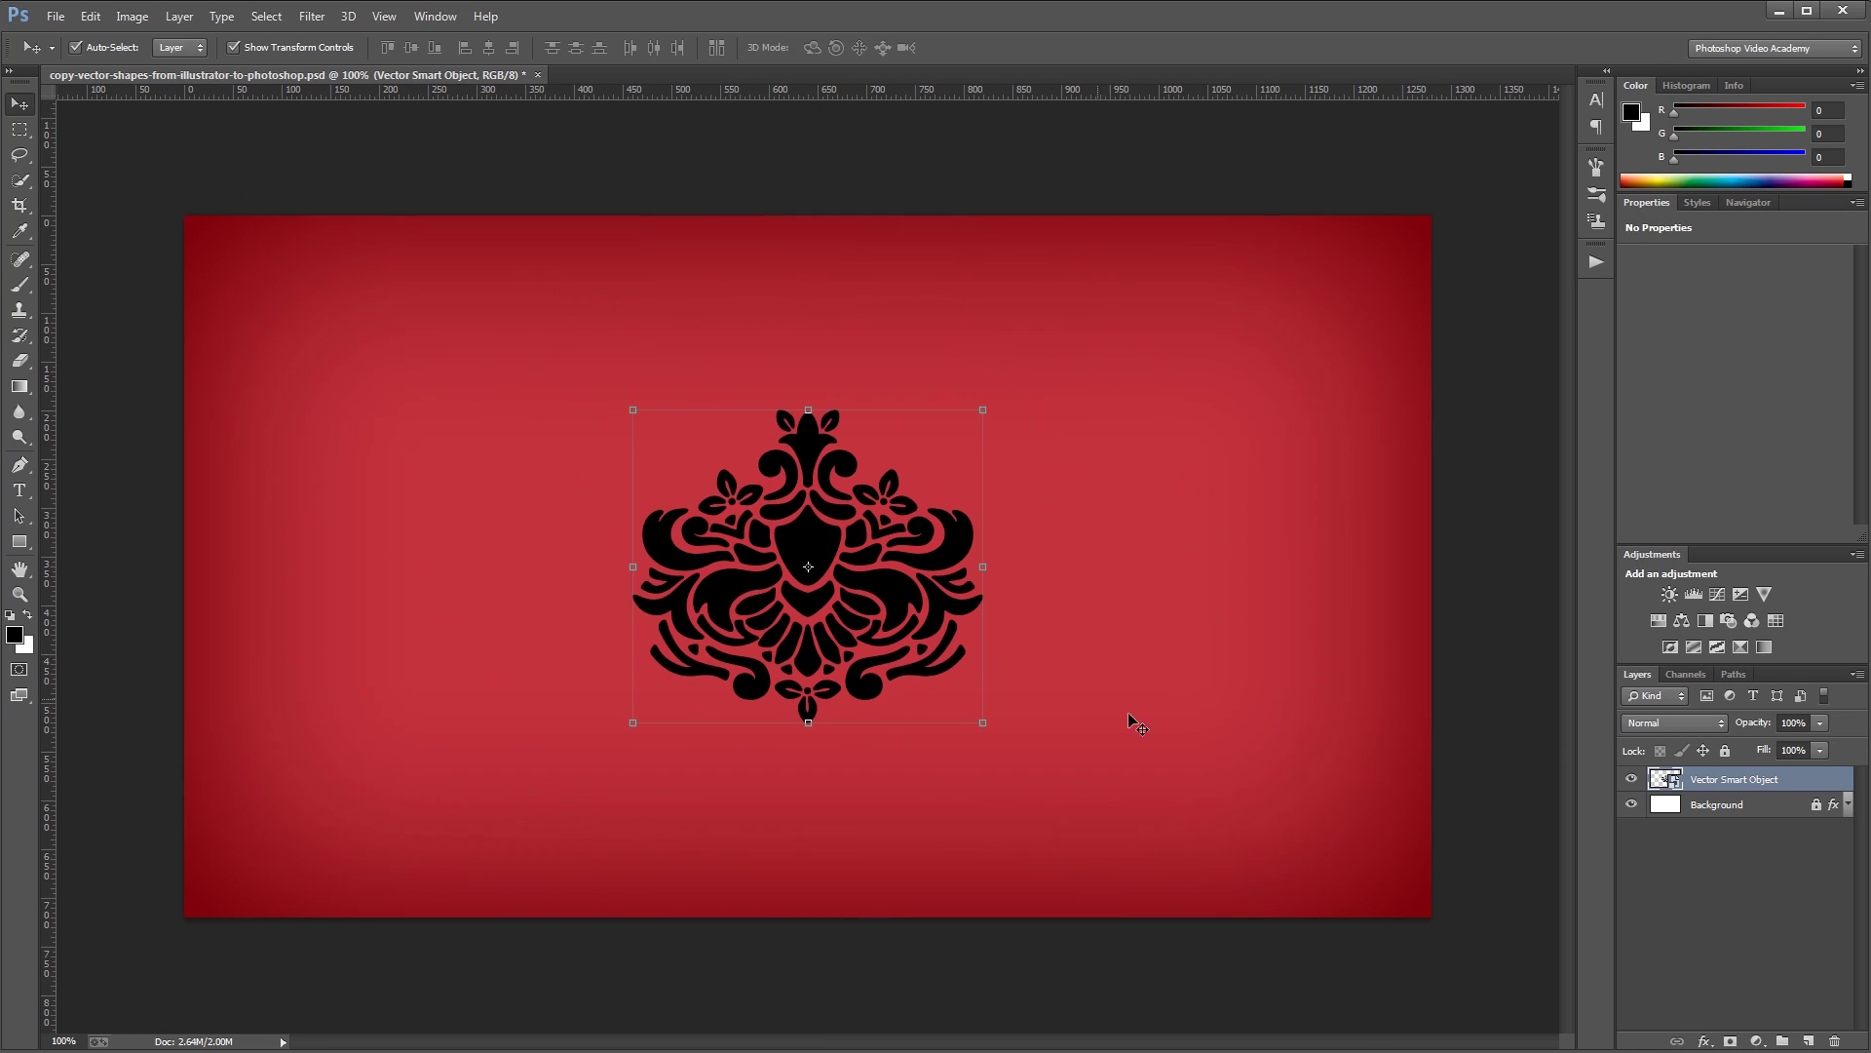
Step: In the smart object's contents, make the shield and both side scrolls yellow, then save
{"action": "double_click", "coordinate": [1665, 779]}
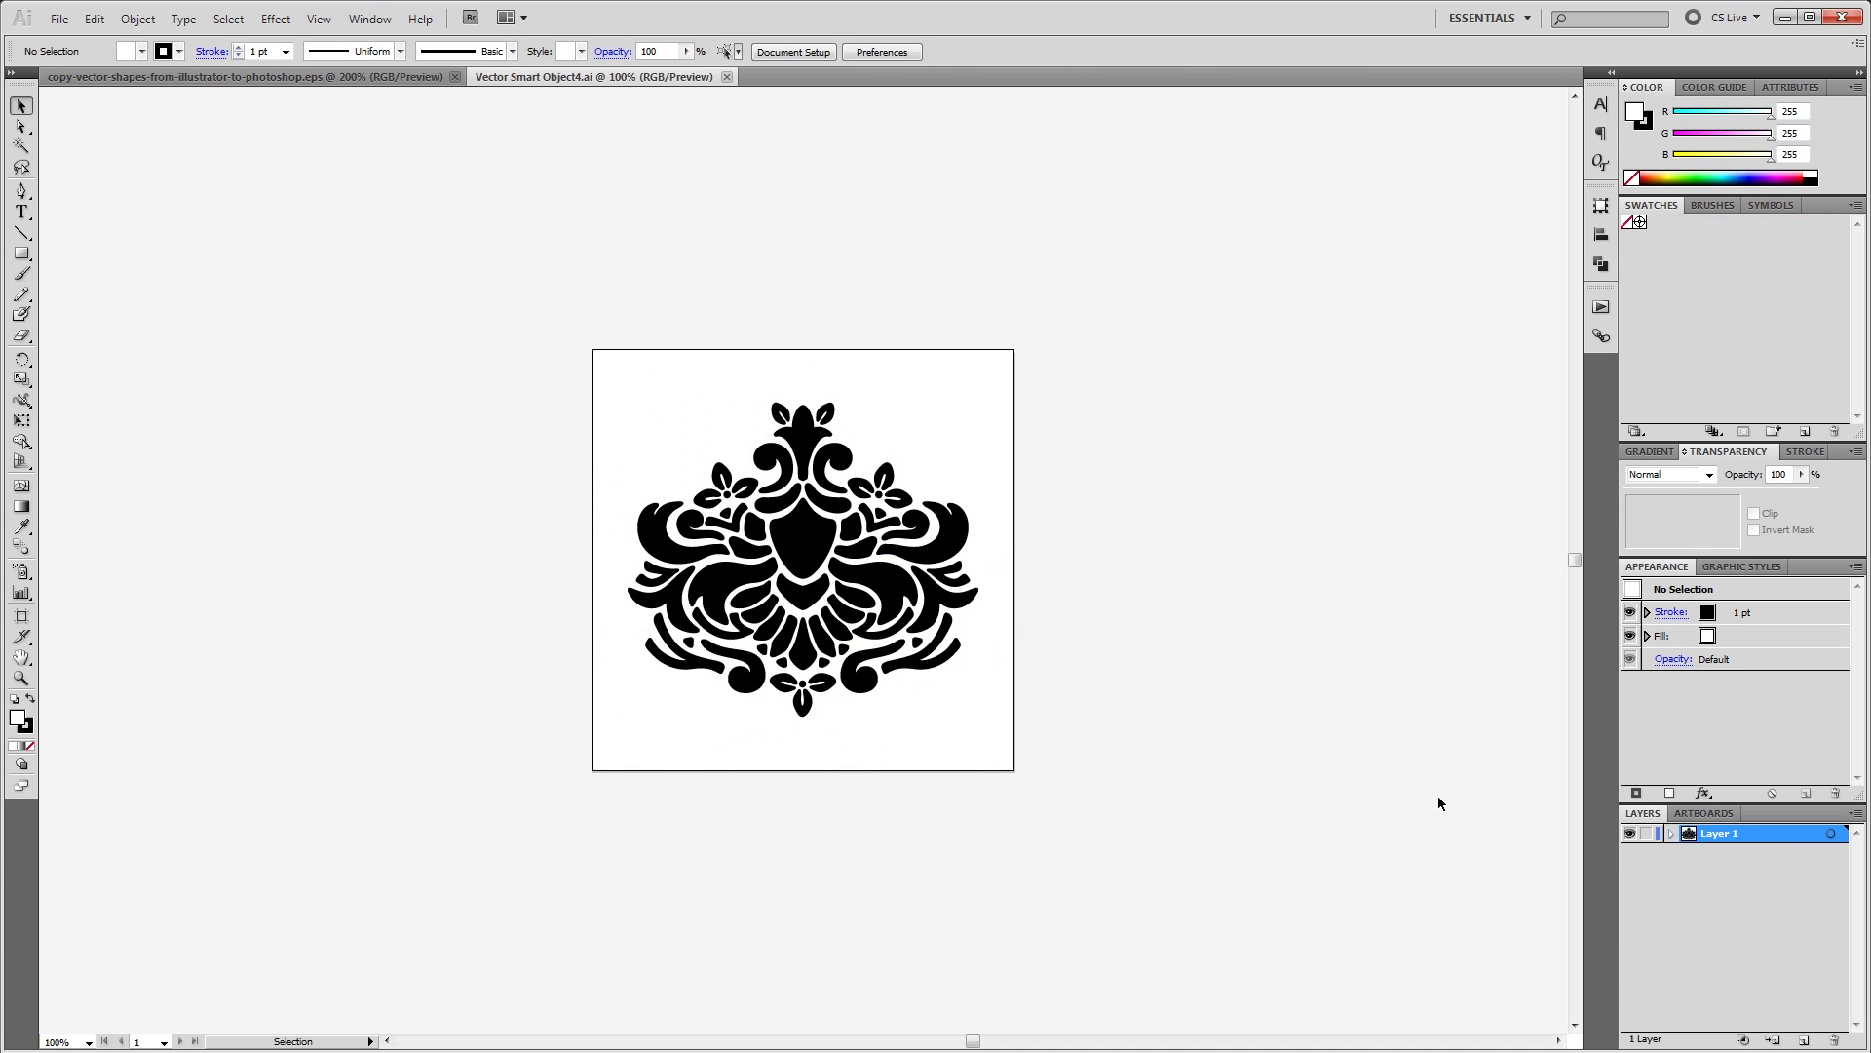
{"action": "scroll", "coordinate": [803, 575], "scroll_direction": "up", "scroll_amount": 2, "text": "alt"}
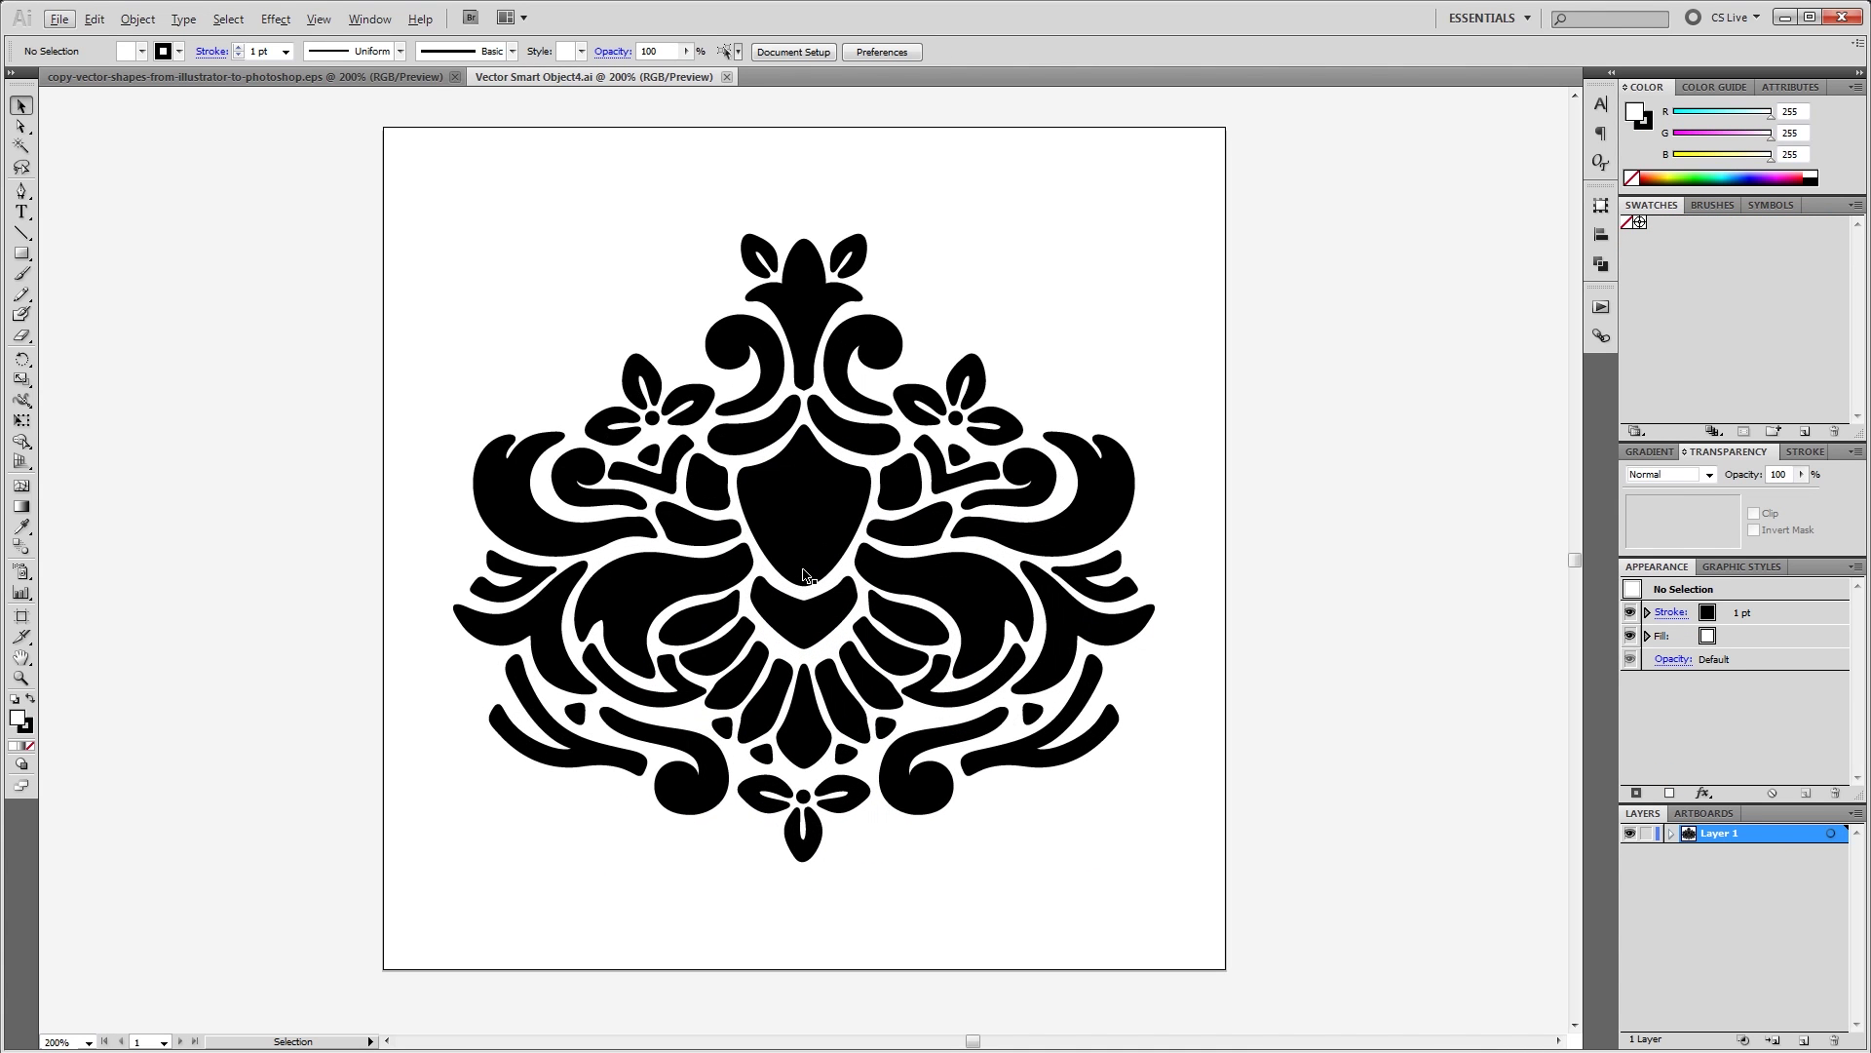
{"action": "left_click", "coordinate": [803, 575]}
{"action": "left_click", "coordinate": [575, 526], "text": "shift"}
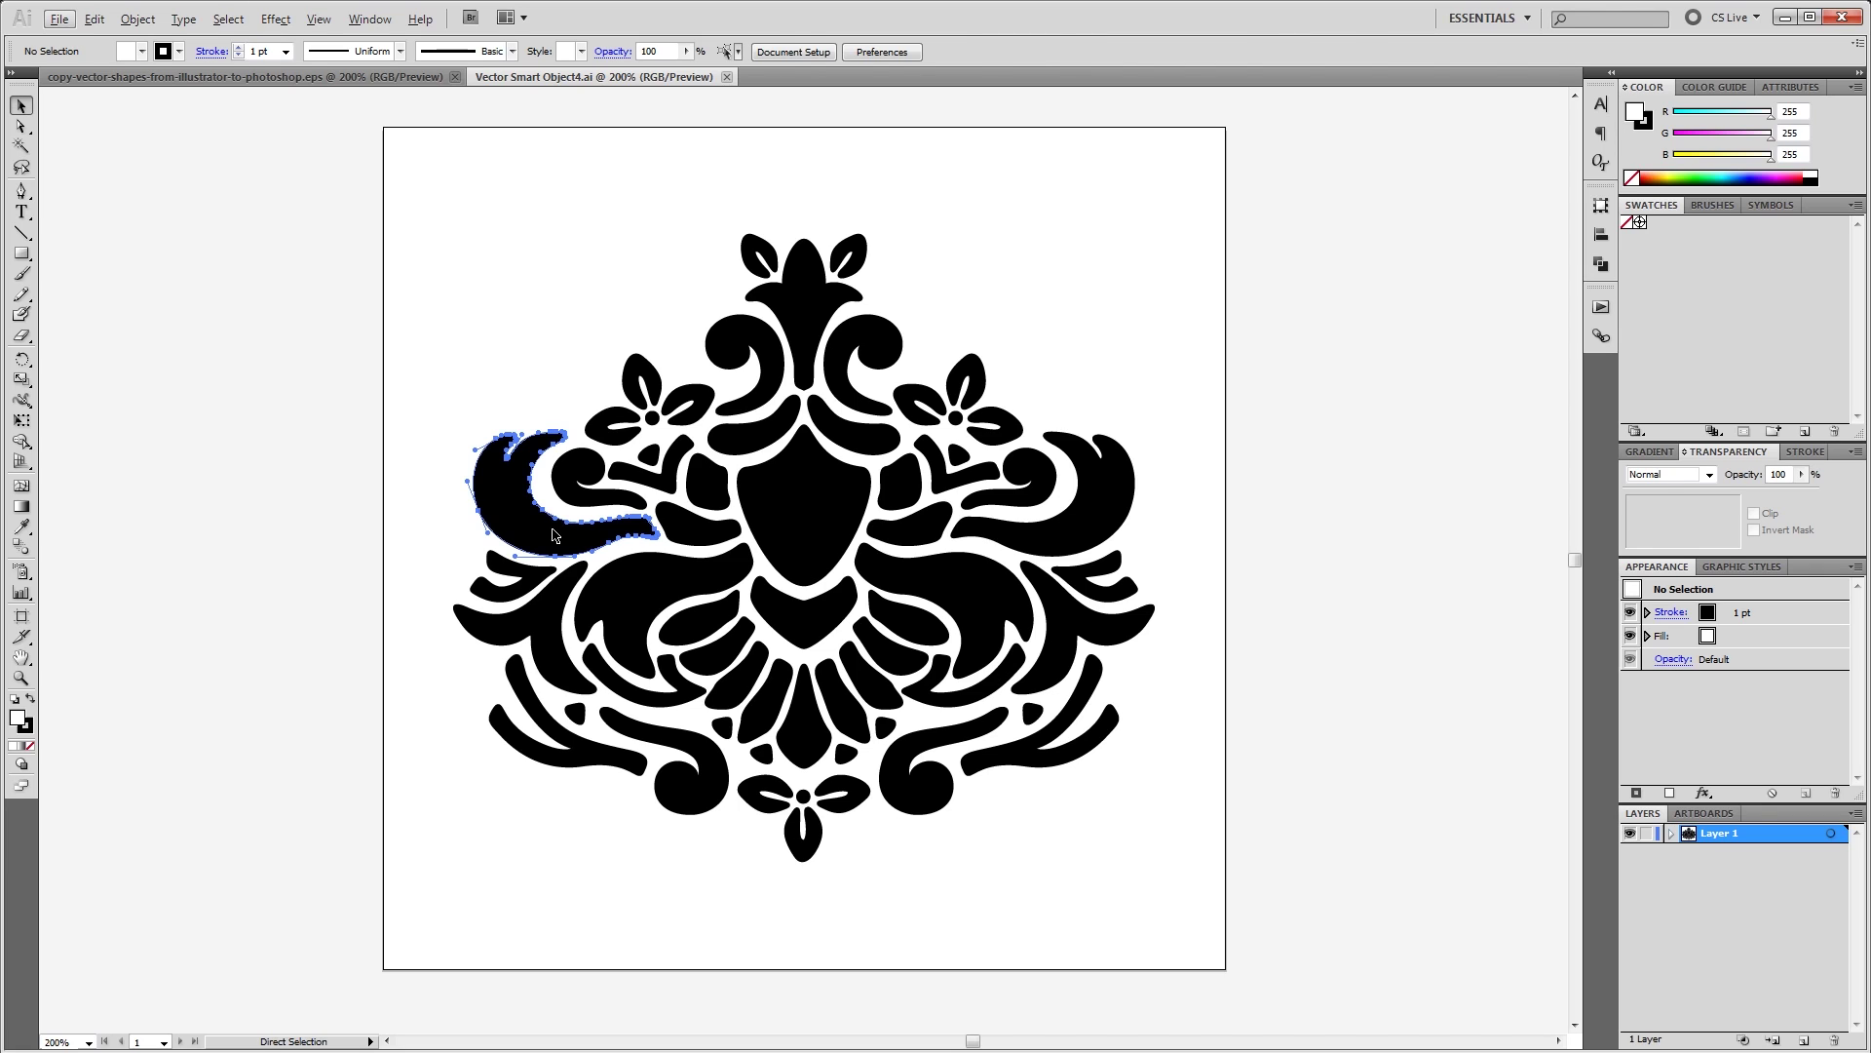
{"action": "left_click", "coordinate": [1119, 519], "text": "shift"}
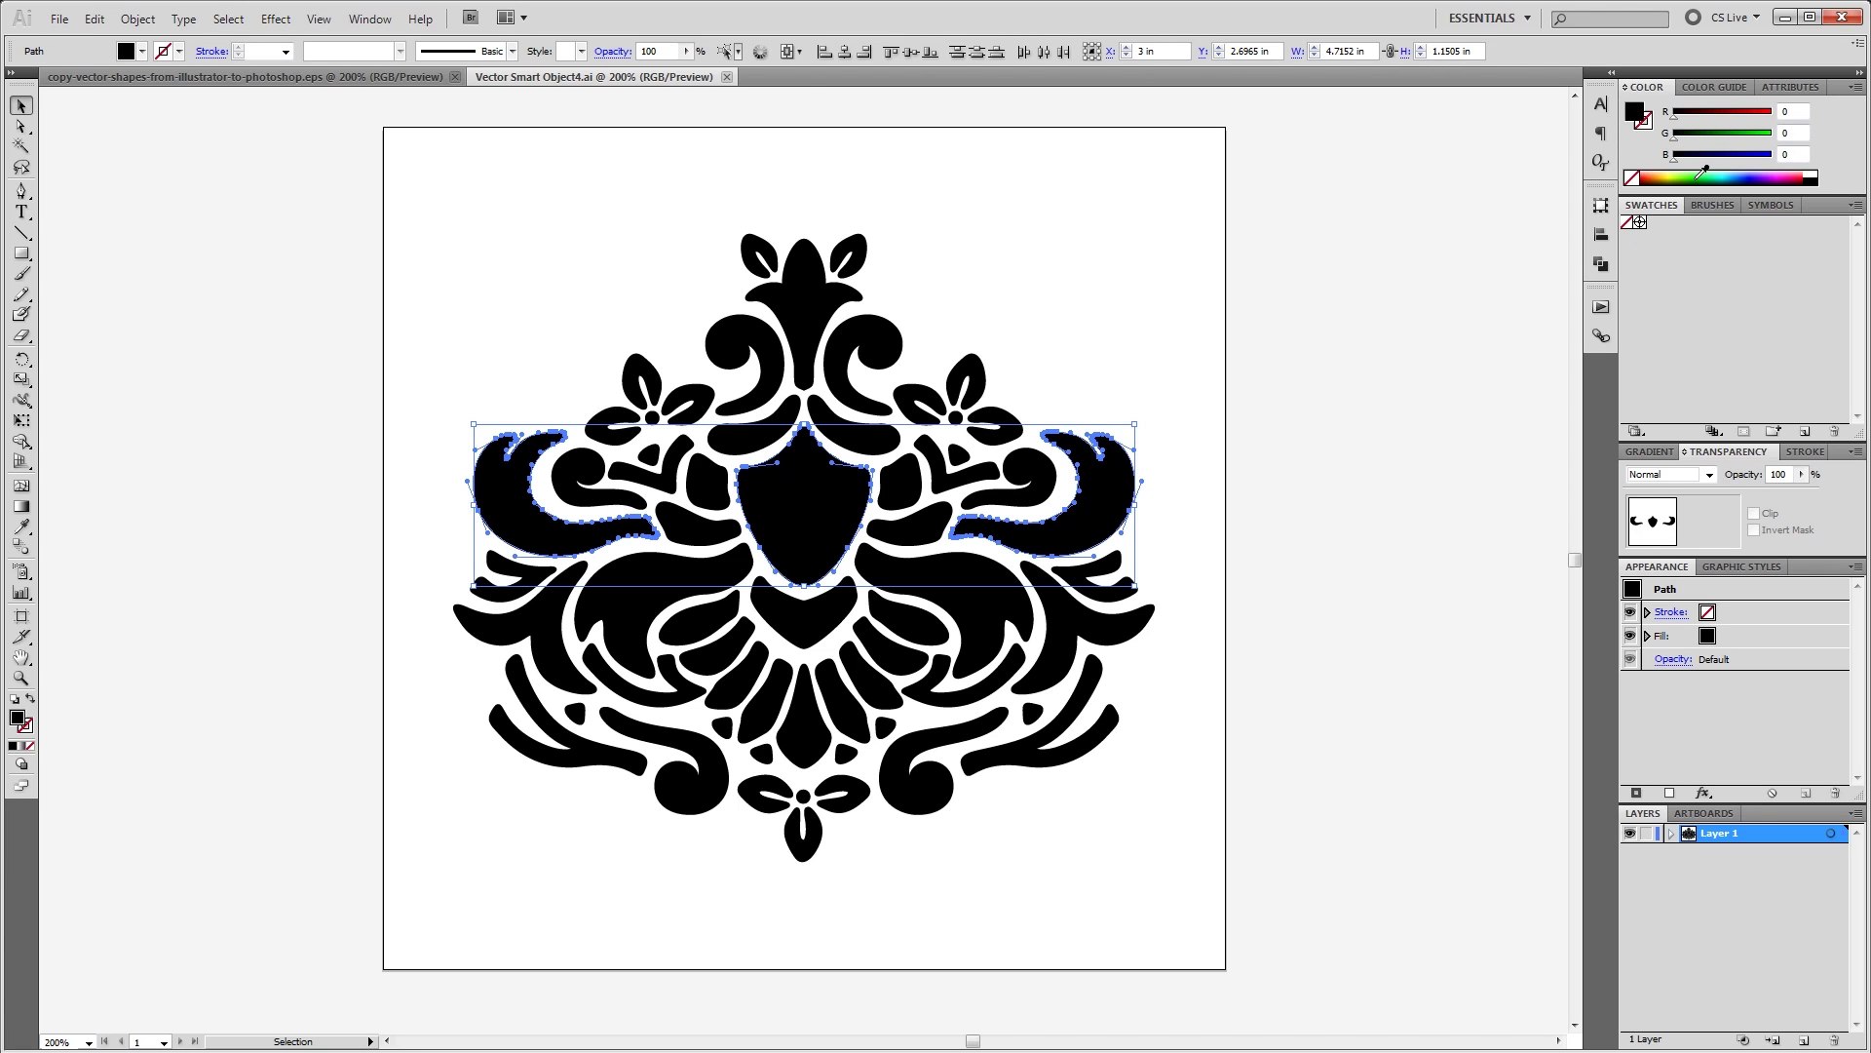
{"action": "left_click", "coordinate": [1747, 115]}
{"action": "left_click", "coordinate": [1750, 138]}
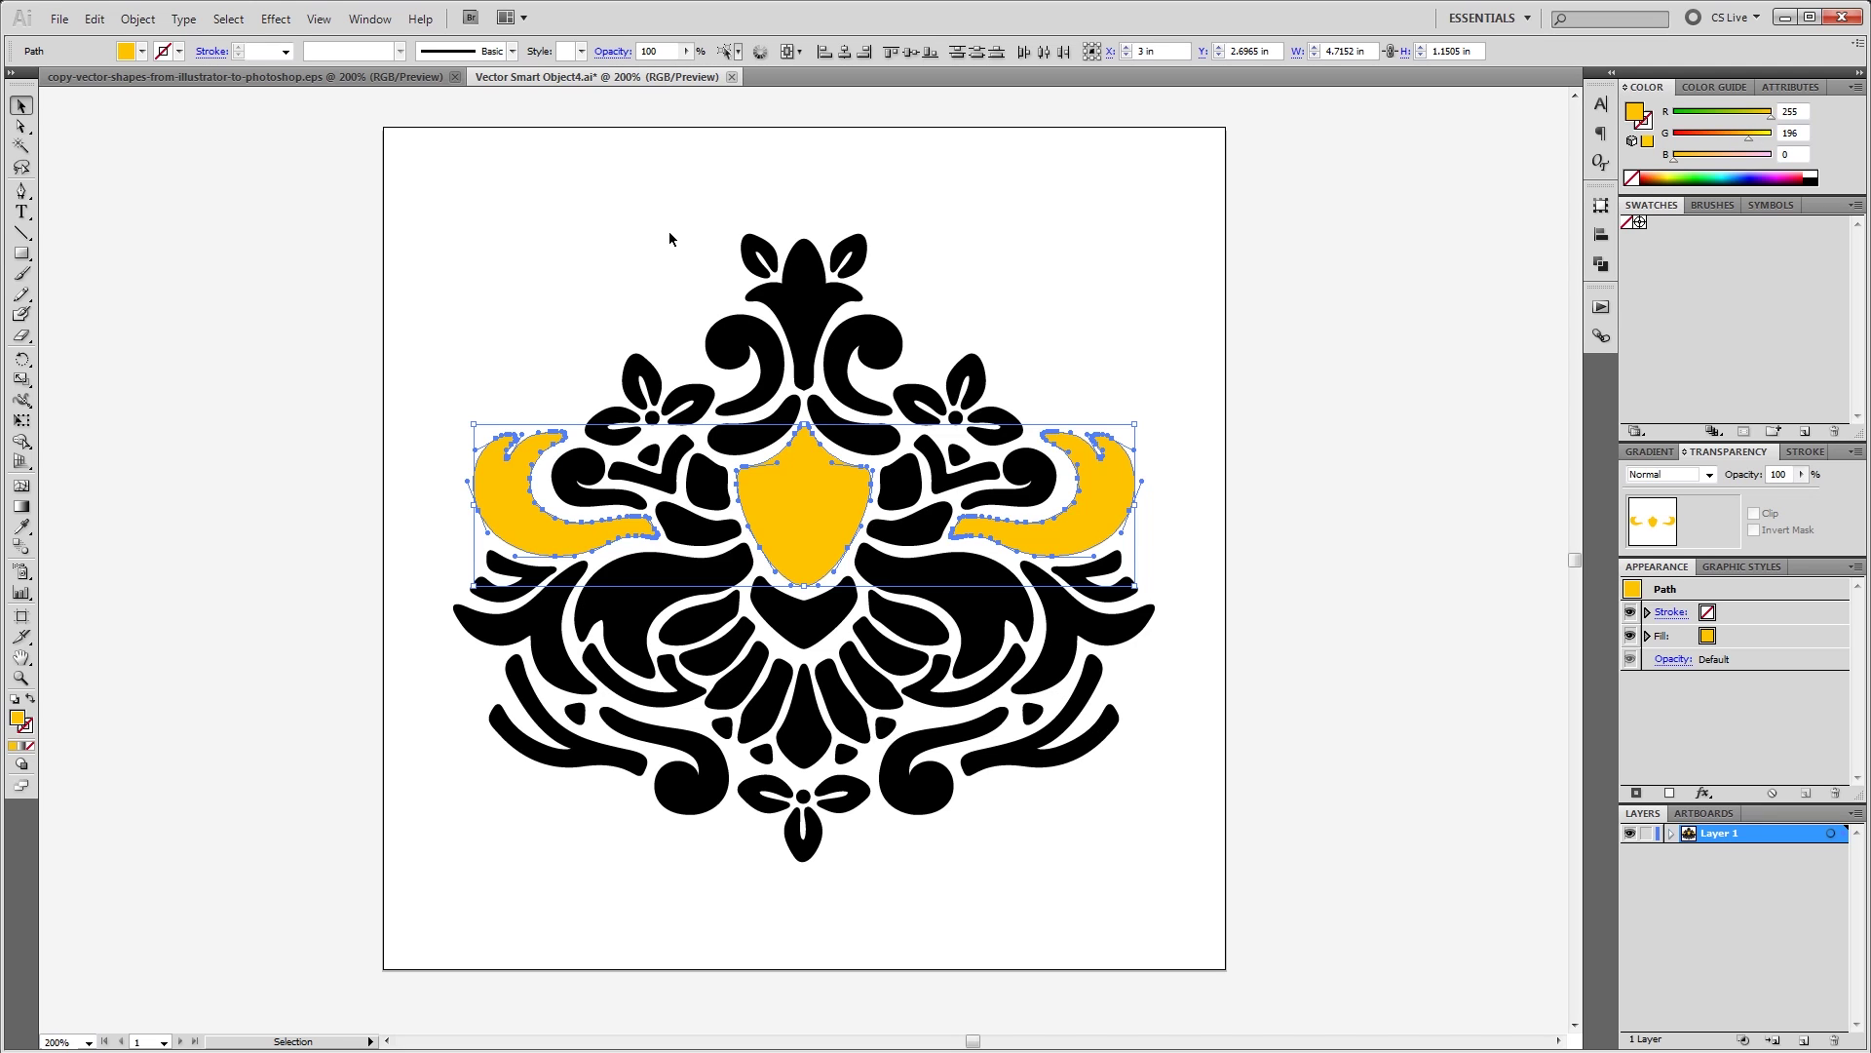
{"action": "key", "text": "ctrl+s"}
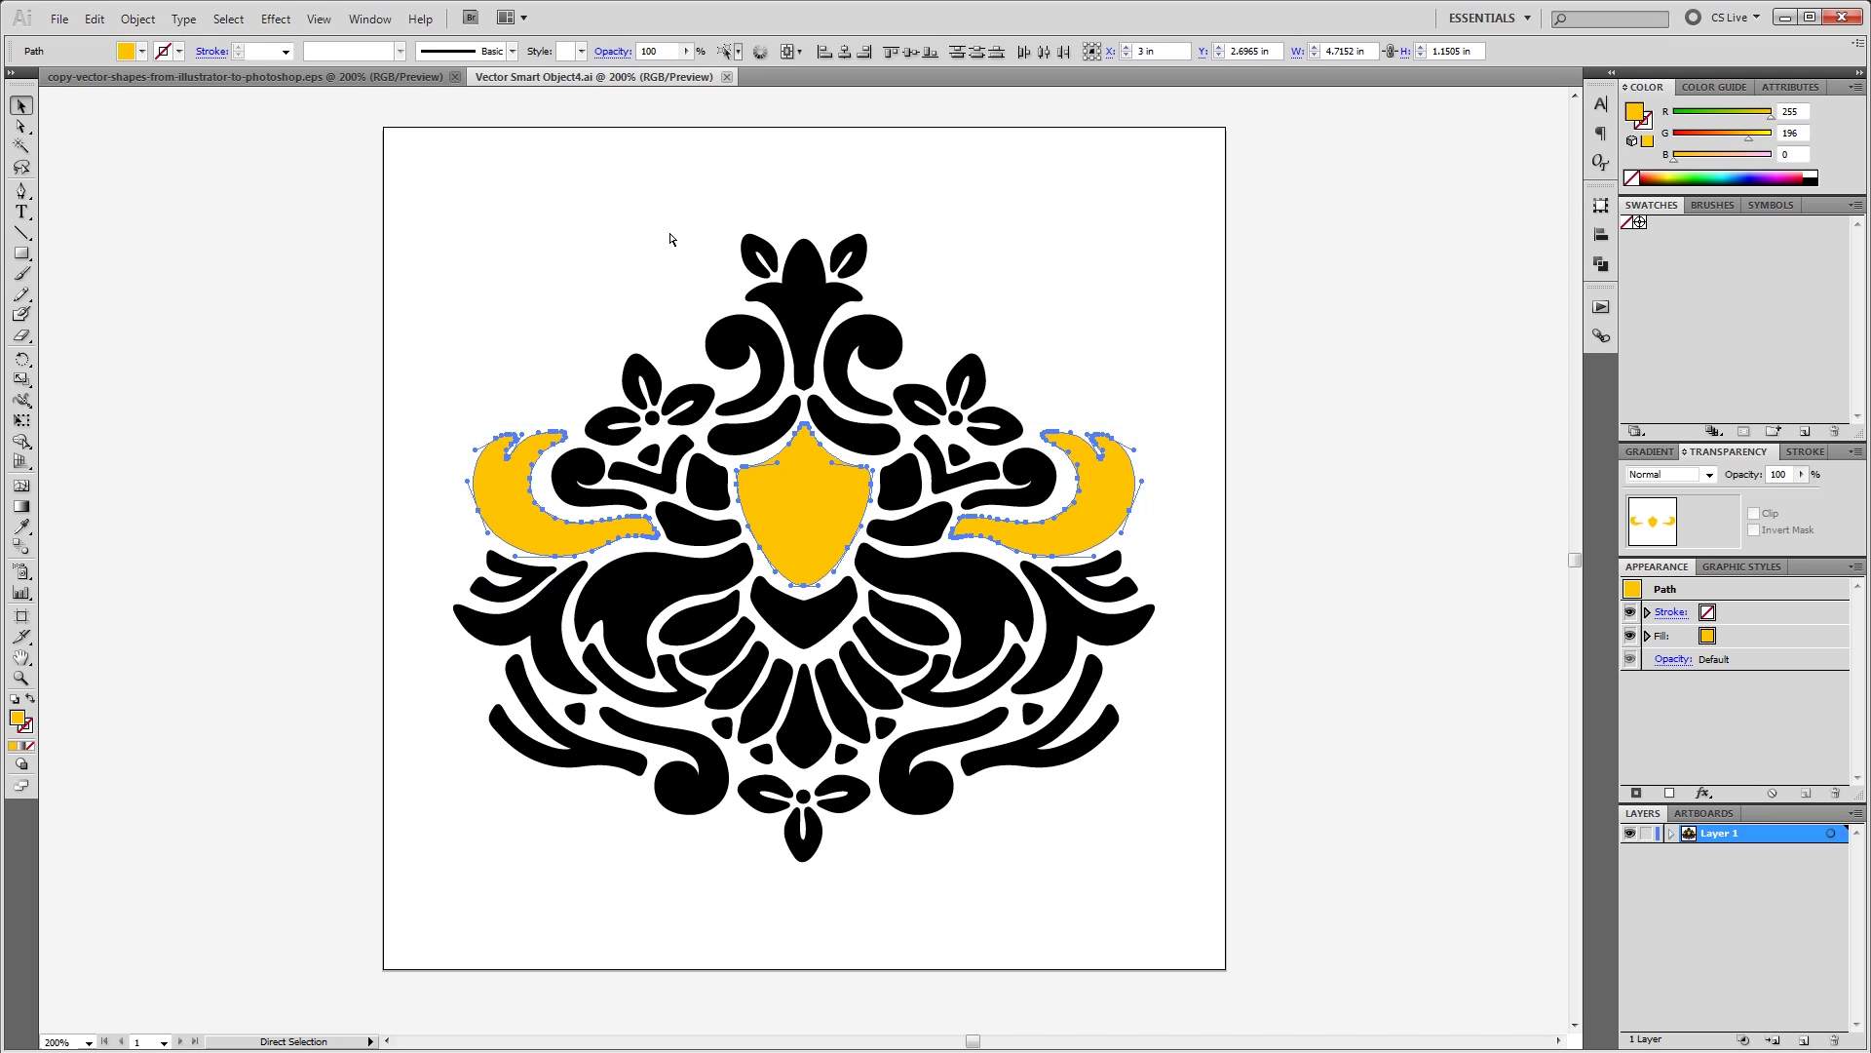
{"action": "key", "text": "ctrl+w"}
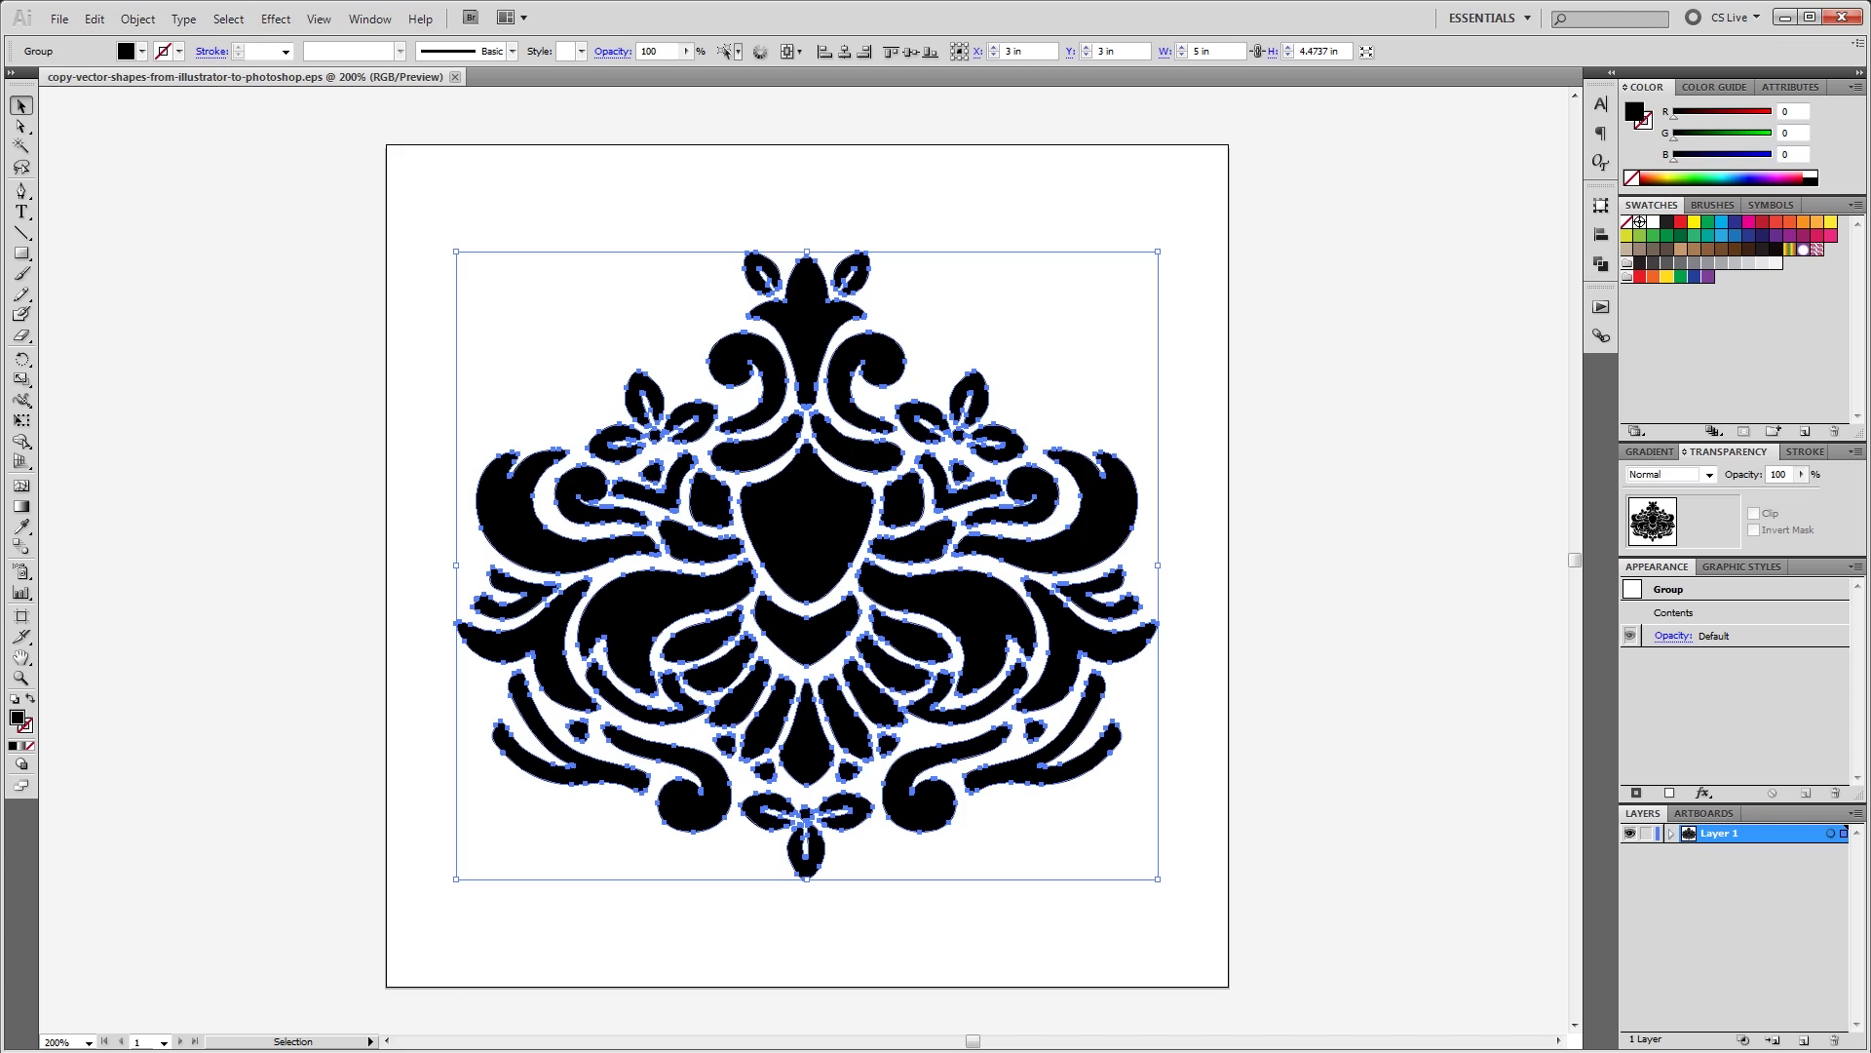
{"action": "key", "text": "alt+Tab"}
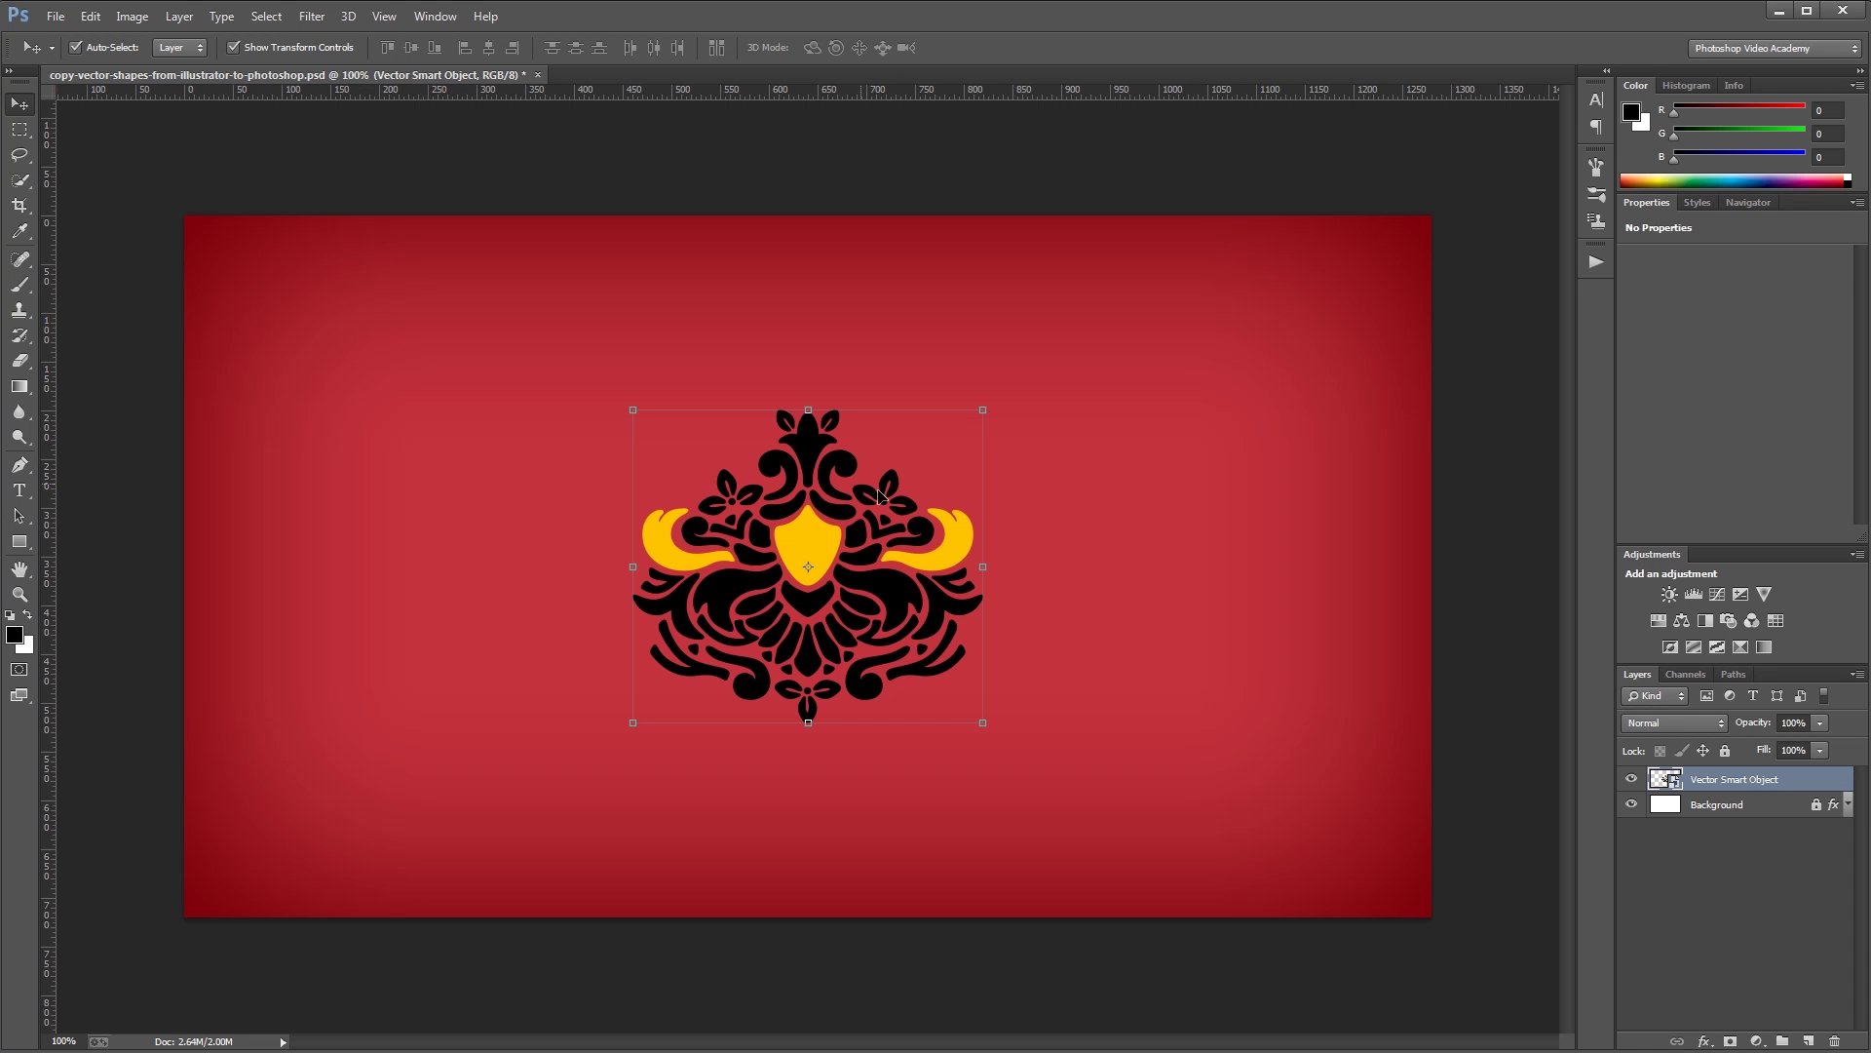
Step: Make the heart below the shield blue inside the smart object and save
{"action": "double_click", "coordinate": [1663, 779]}
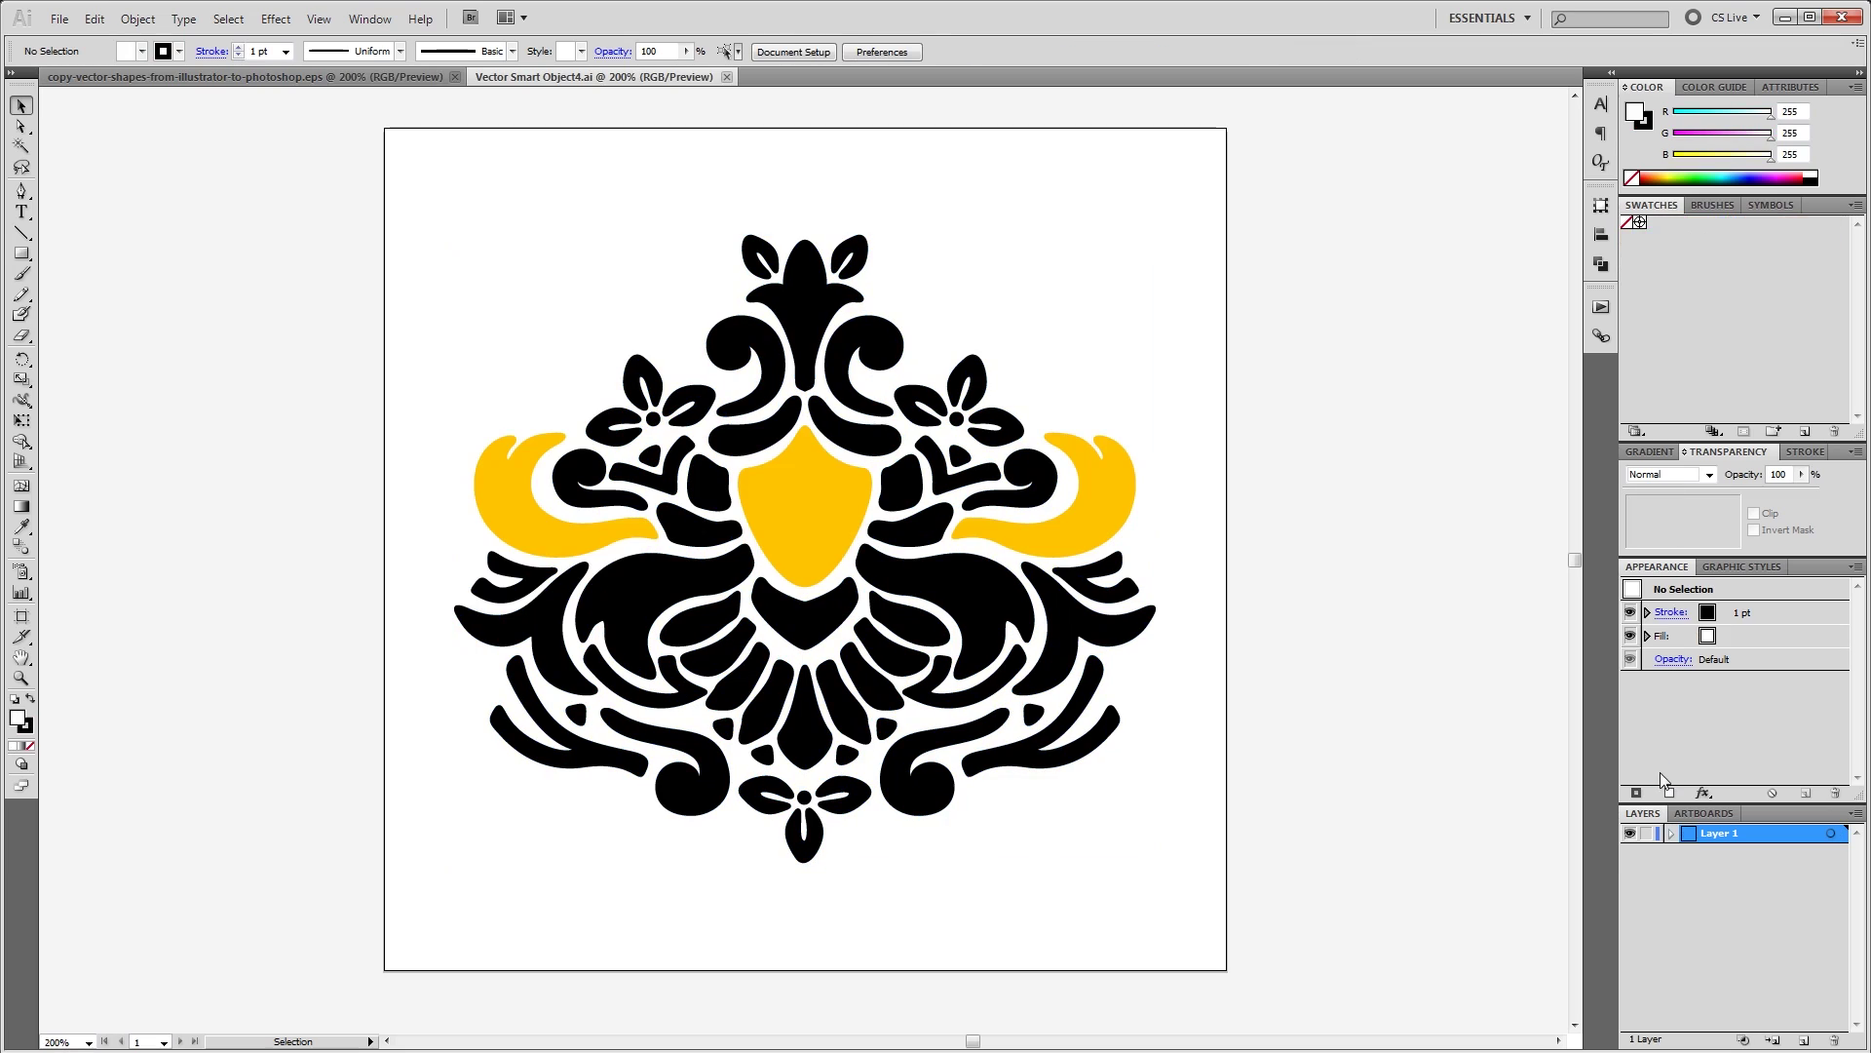
{"action": "left_click", "coordinate": [822, 628]}
{"action": "mouse_move", "coordinate": [1766, 134]}
{"action": "left_mouse_down"}
{"action": "mouse_move", "coordinate": [1786, 141]}
{"action": "mouse_move", "coordinate": [1745, 144]}
{"action": "mouse_move", "coordinate": [1792, 158]}
{"action": "left_mouse_up"}
{"action": "key", "text": "ctrl+s"}
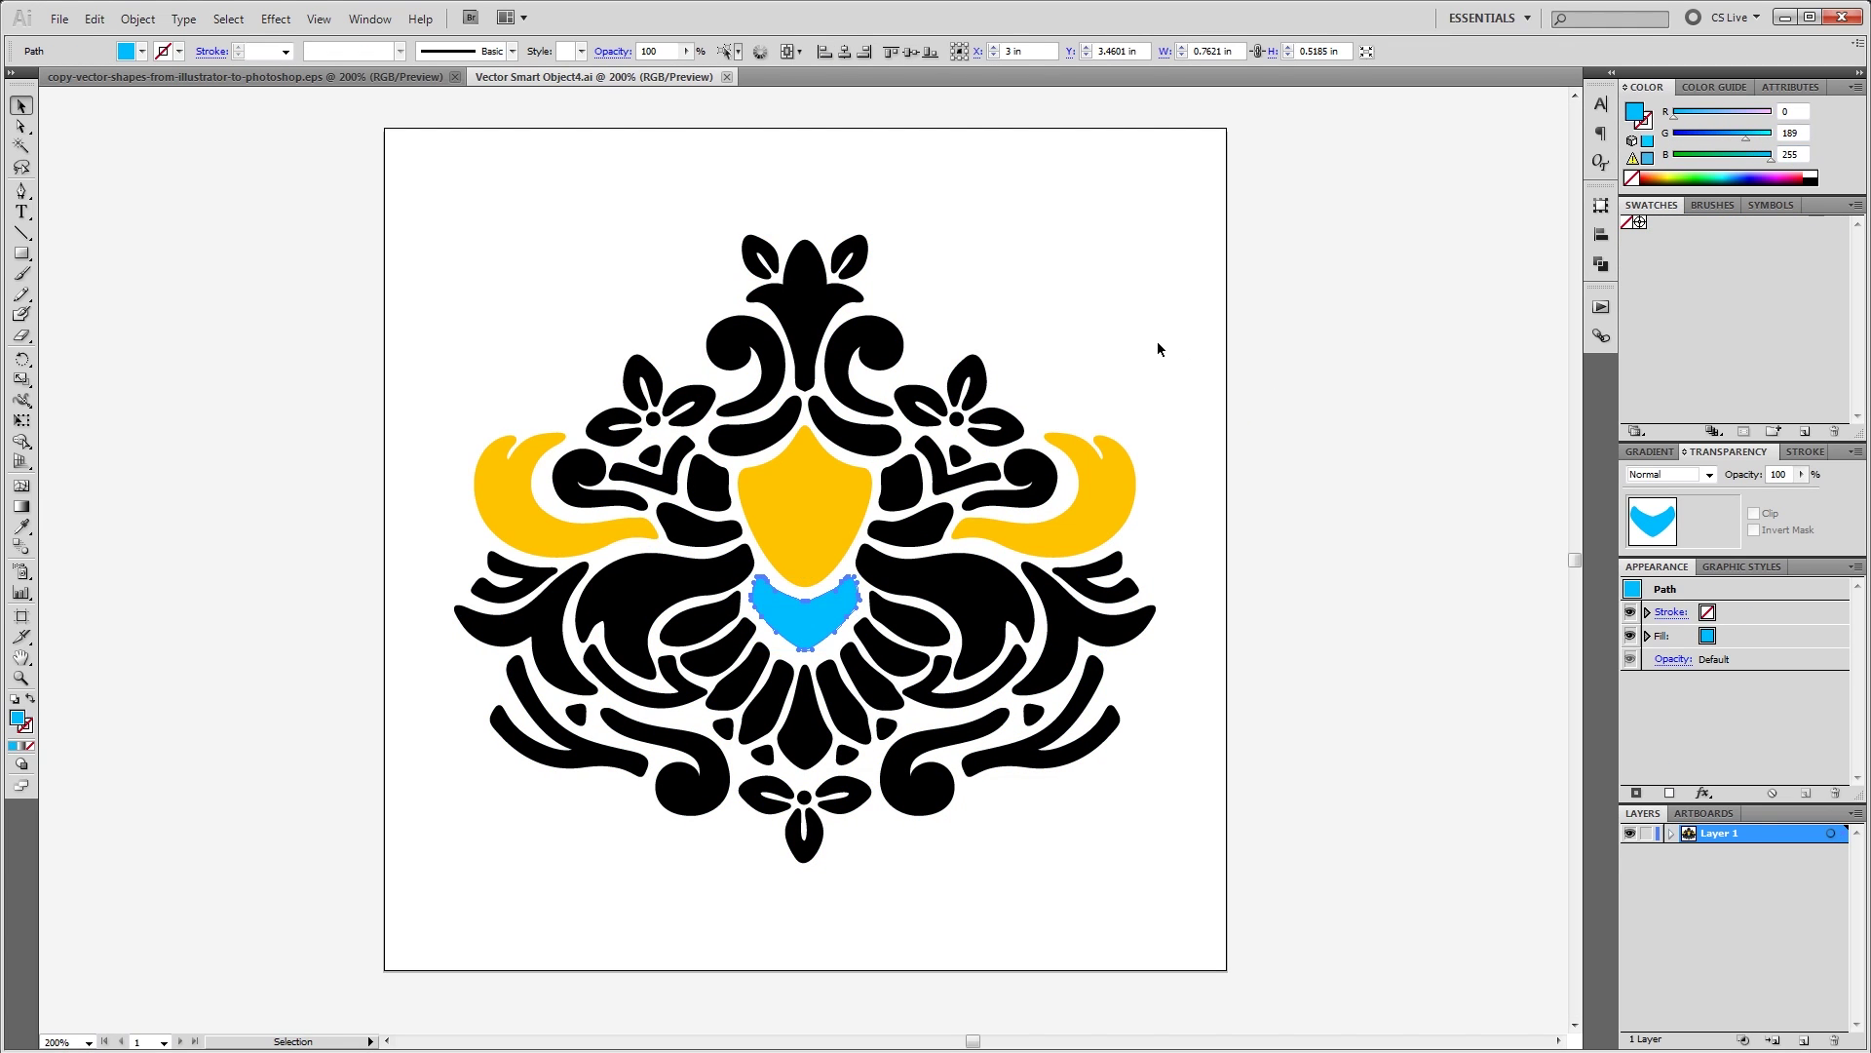
{"action": "key", "text": "ctrl+w"}
{"action": "key", "text": "alt+Tab"}
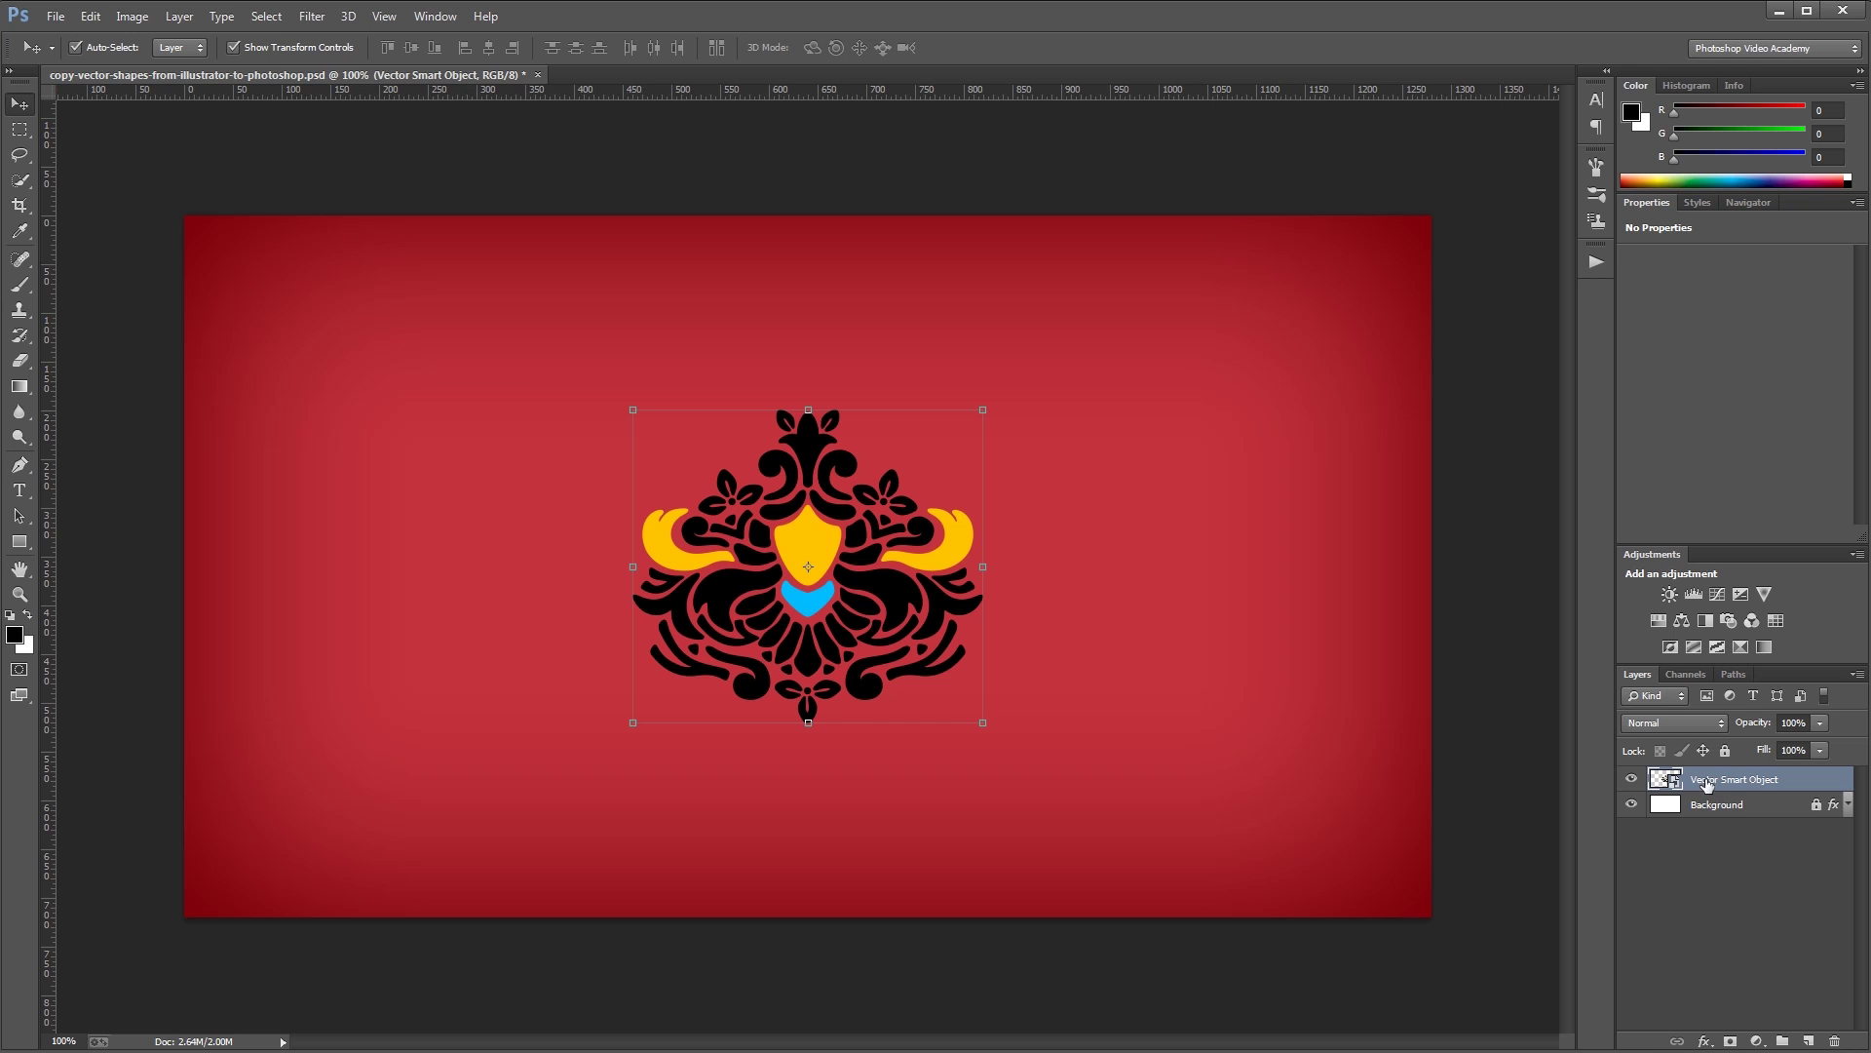
Step: Enlarge the coloured smart object to about 249%, hide its layer, and paste again
{"action": "left_click_drag", "start_coordinate": [983, 409], "coordinate": [1244, 139]}
{"action": "key", "text": "Return"}
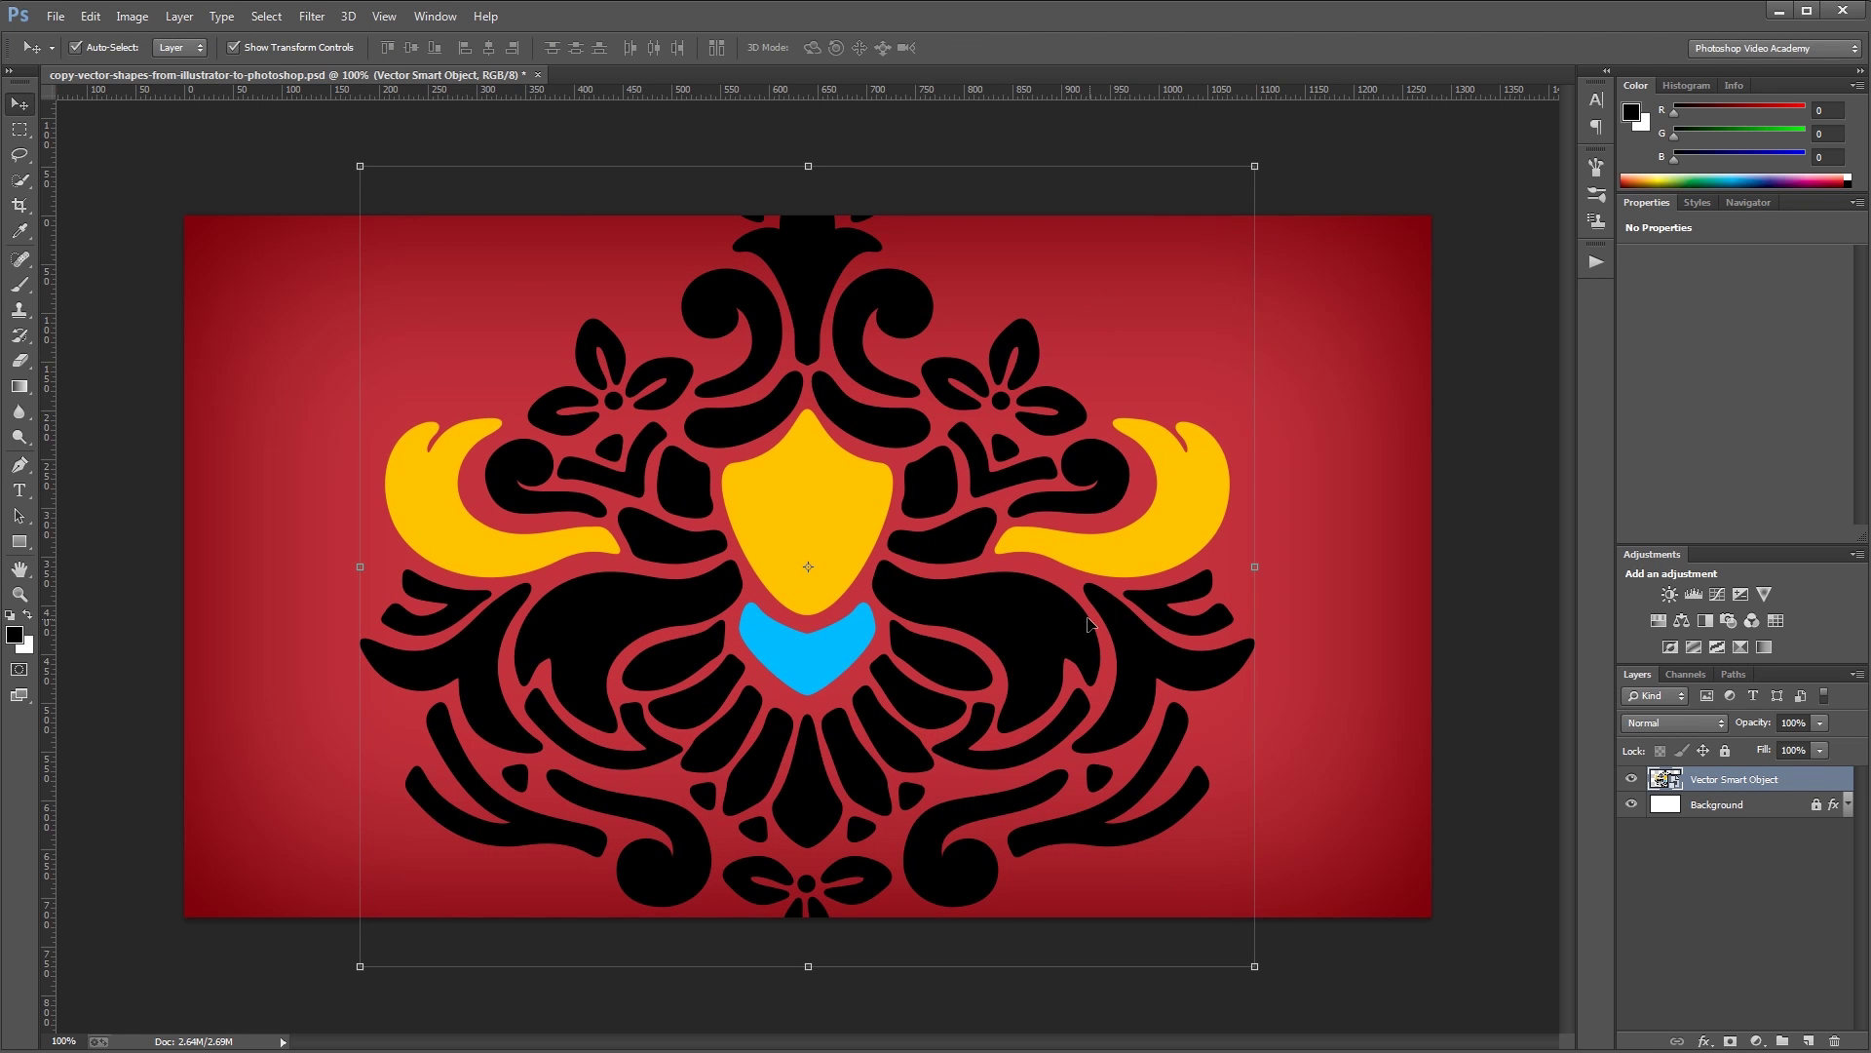
{"action": "left_click", "coordinate": [1631, 778]}
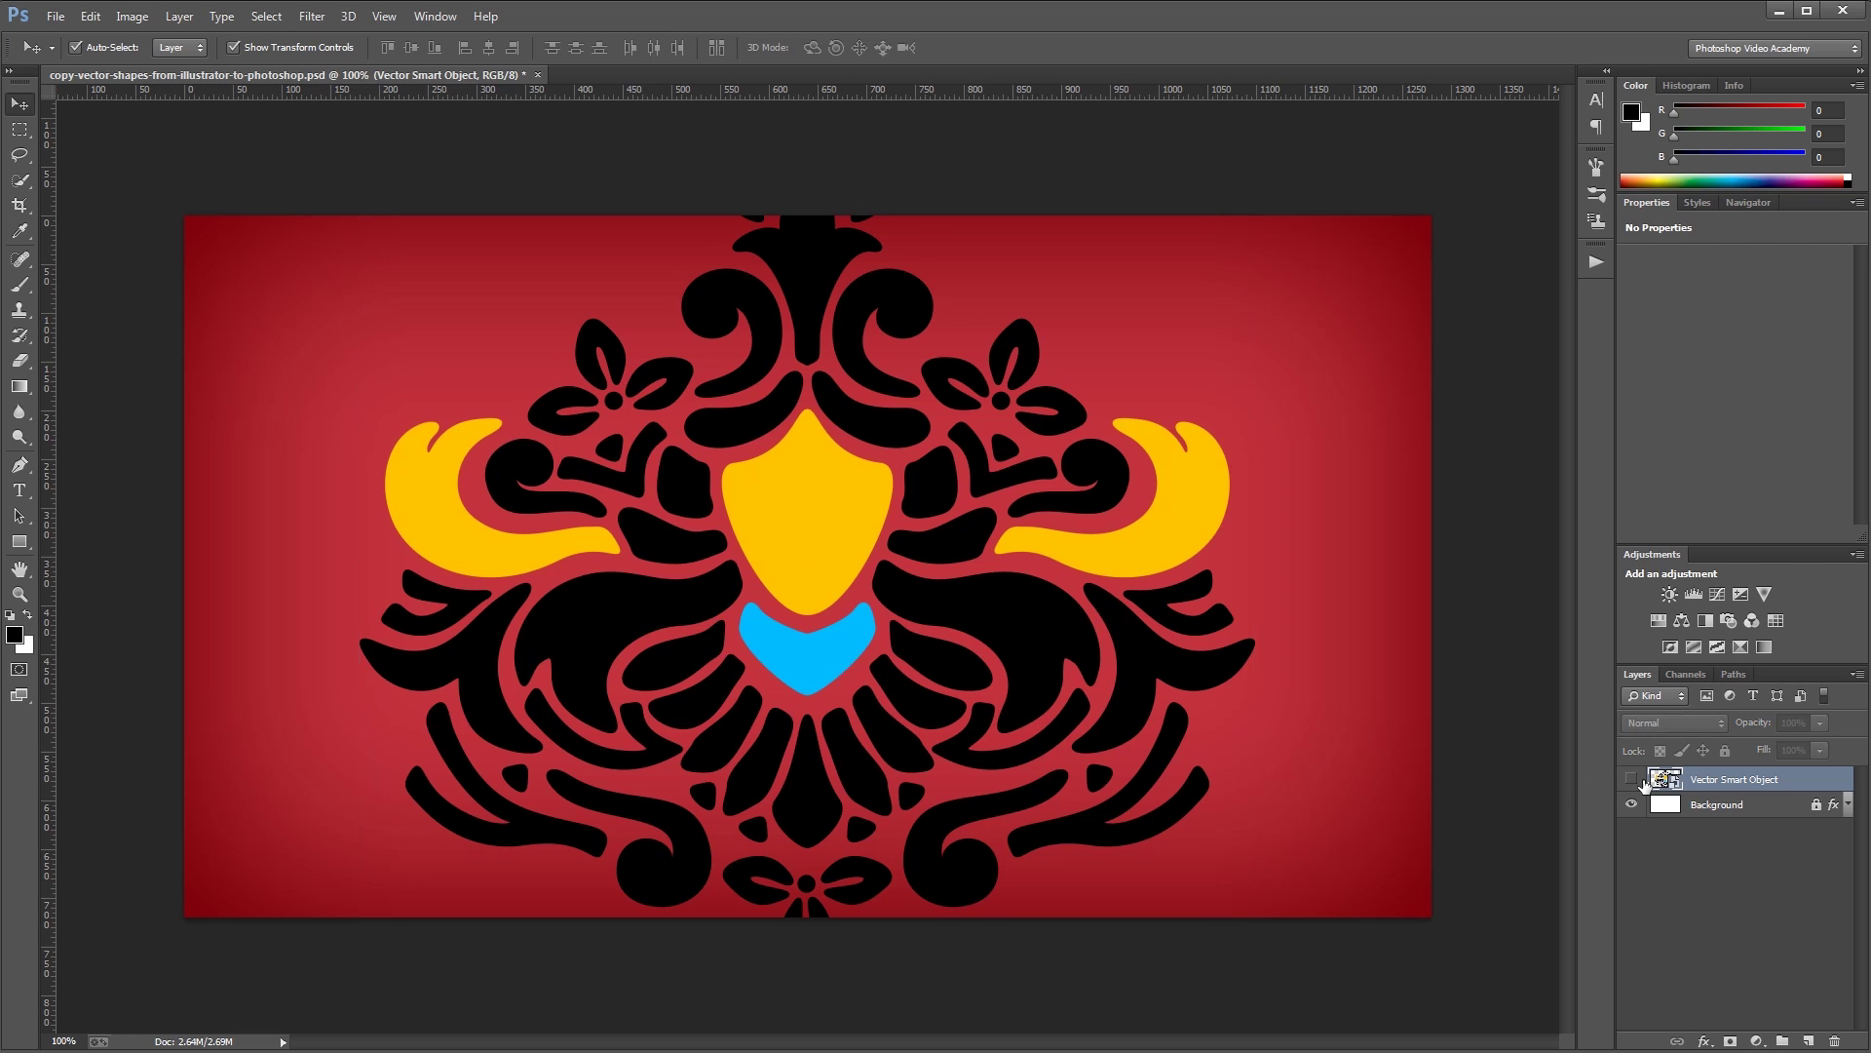
{"action": "key", "text": "ctrl+v"}
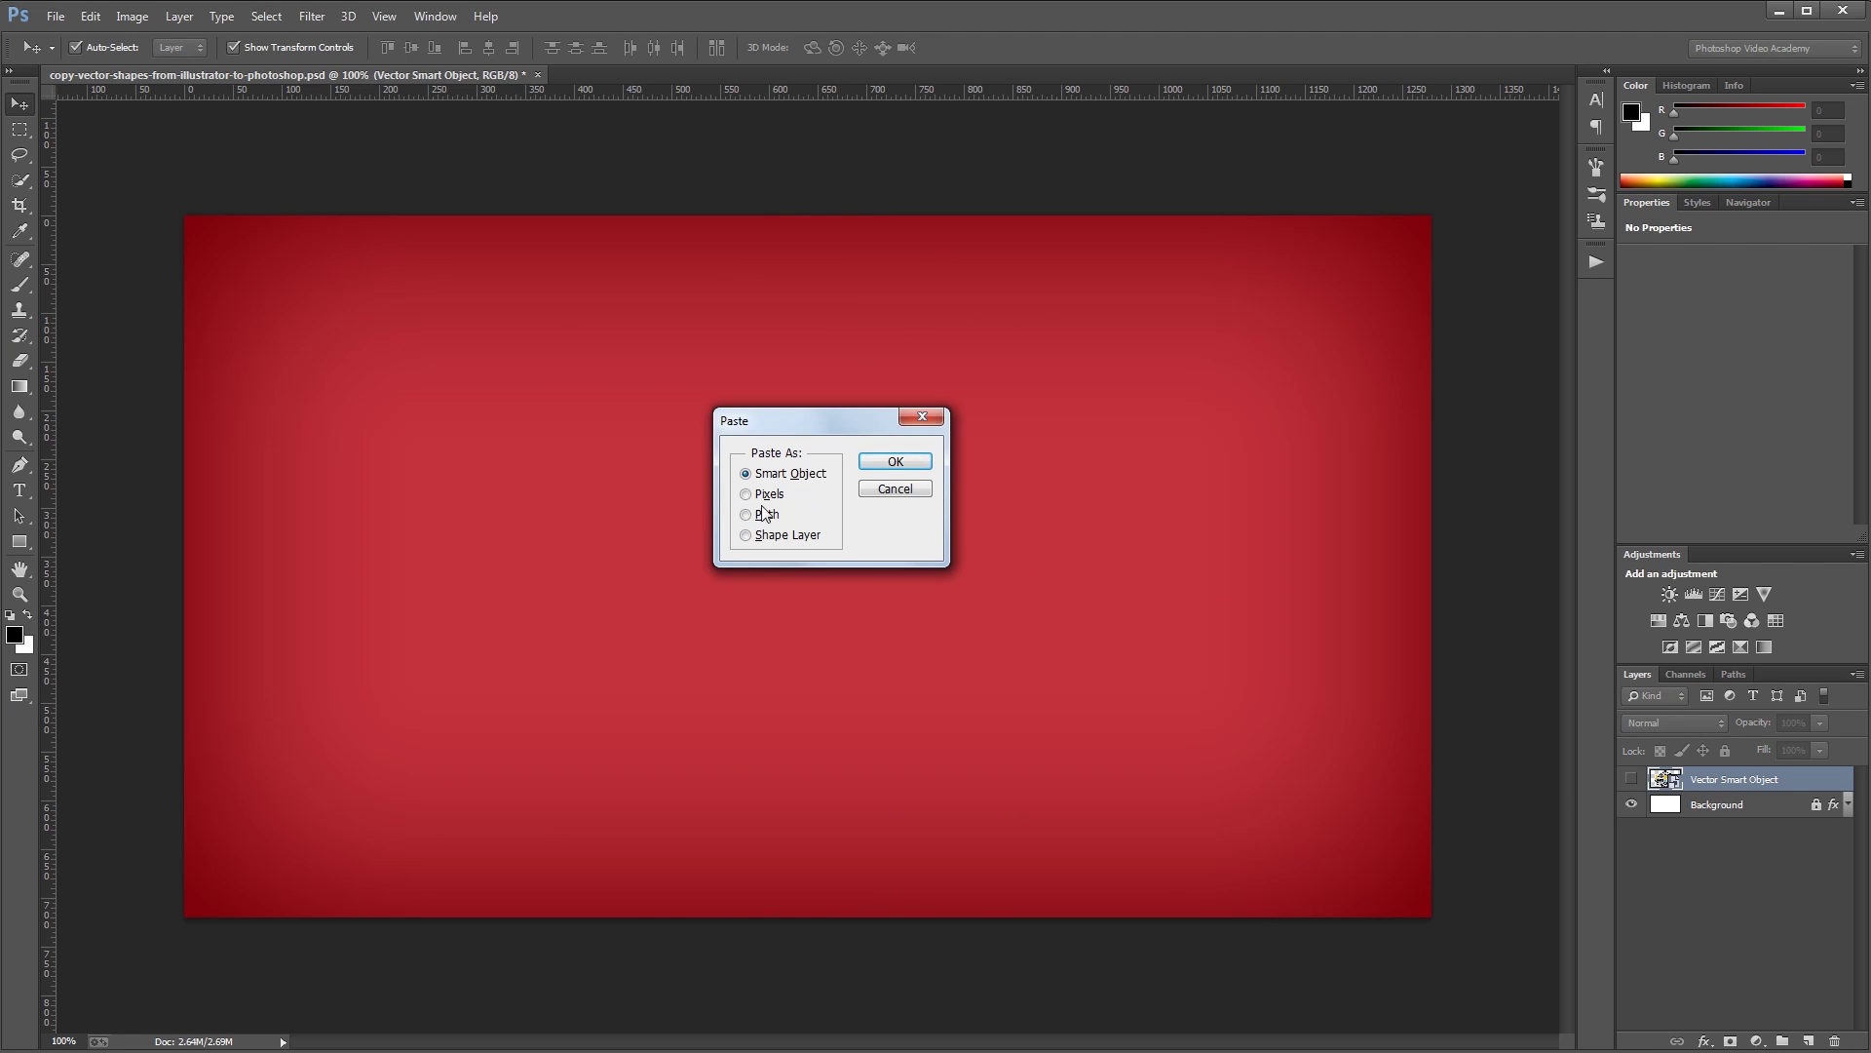
Step: Paste the damask as Pixels on Layer 1, centred on the canvas
{"action": "left_click", "coordinate": [894, 462]}
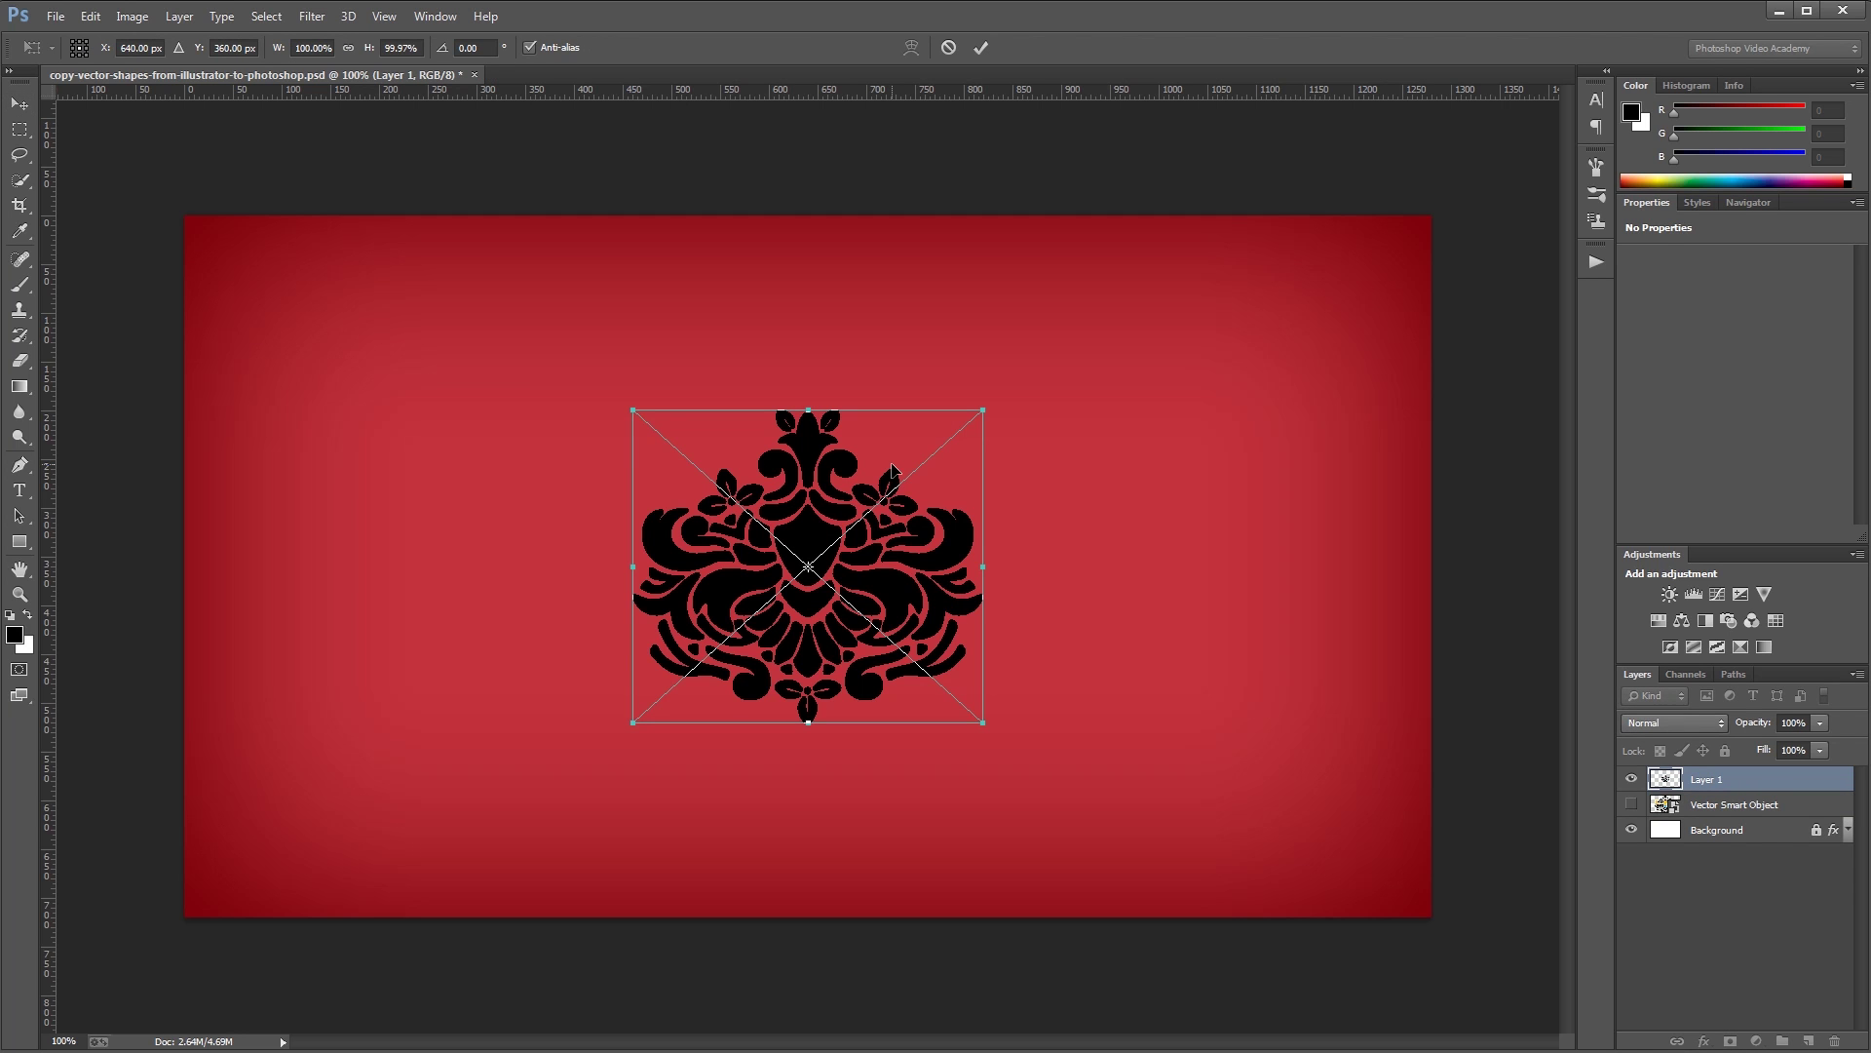
{"action": "key", "text": "Return"}
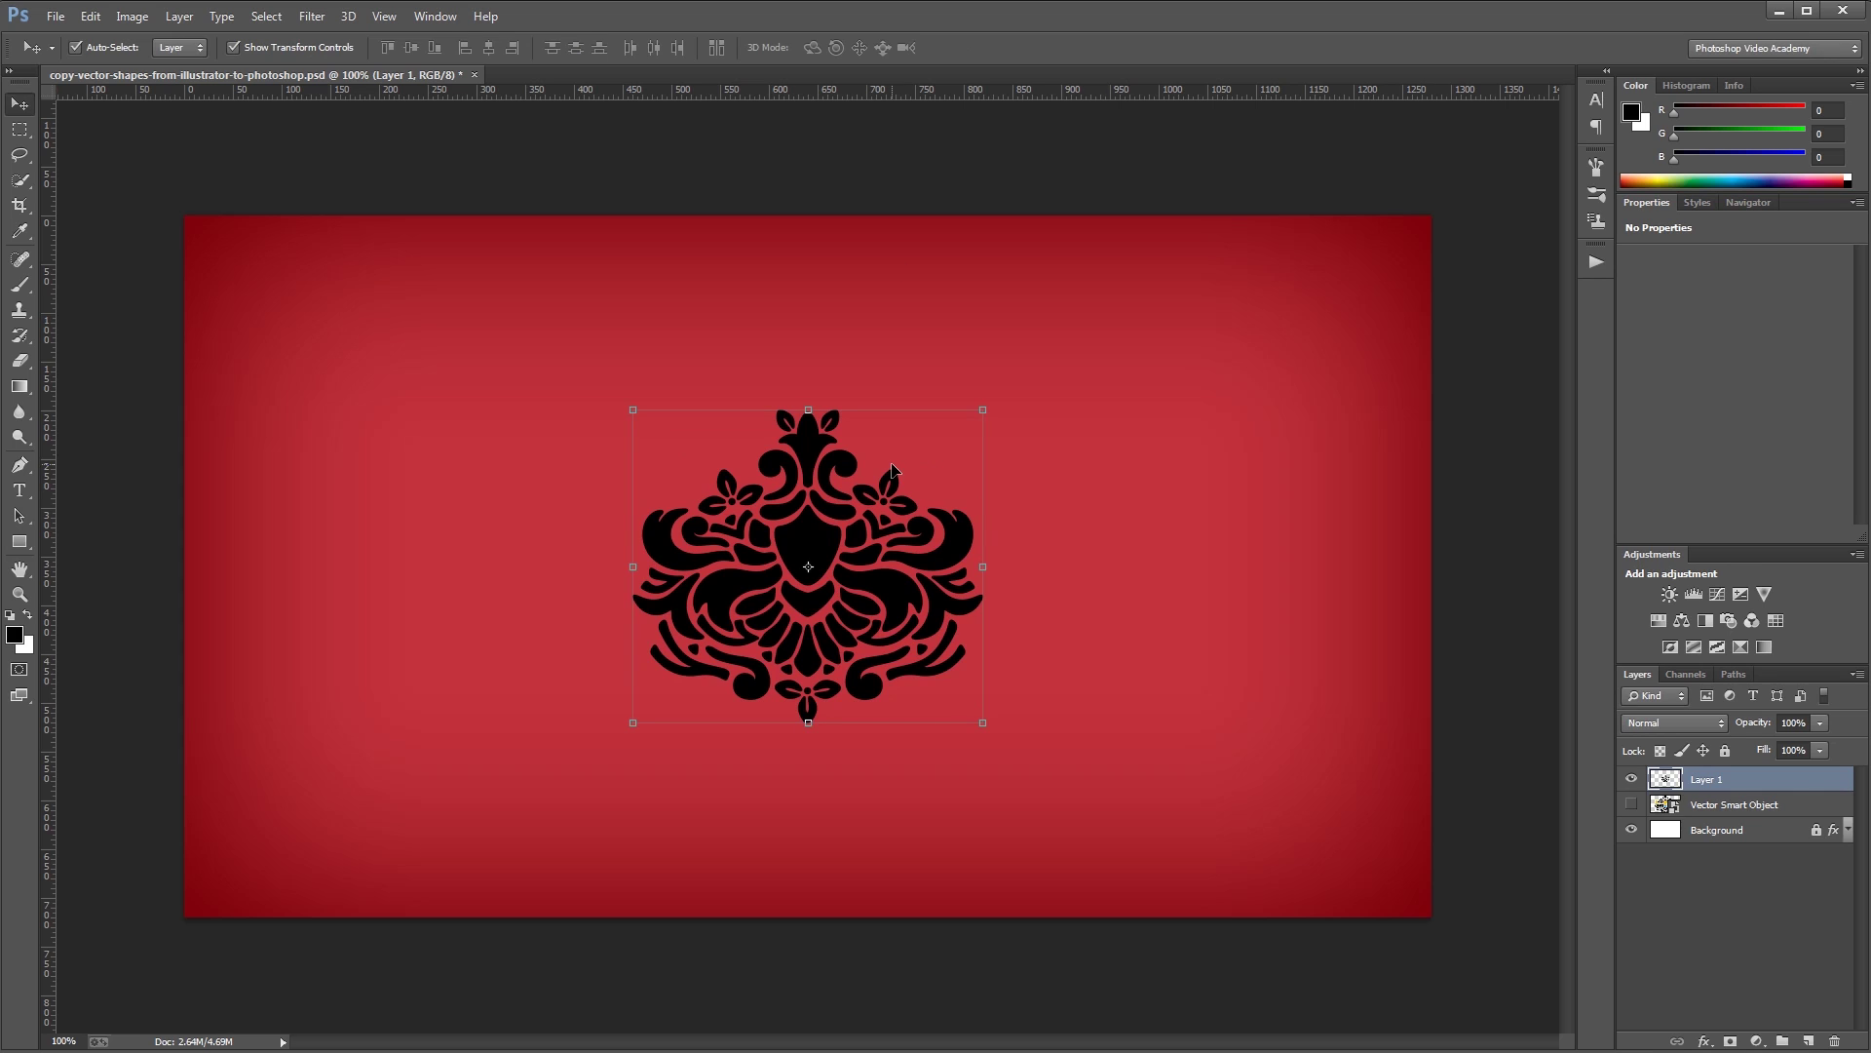
Step: Scale Layer 1's pixel damask past the canvas, shrink it to about 5%, then enlarge it again
{"action": "left_click", "coordinate": [907, 230]}
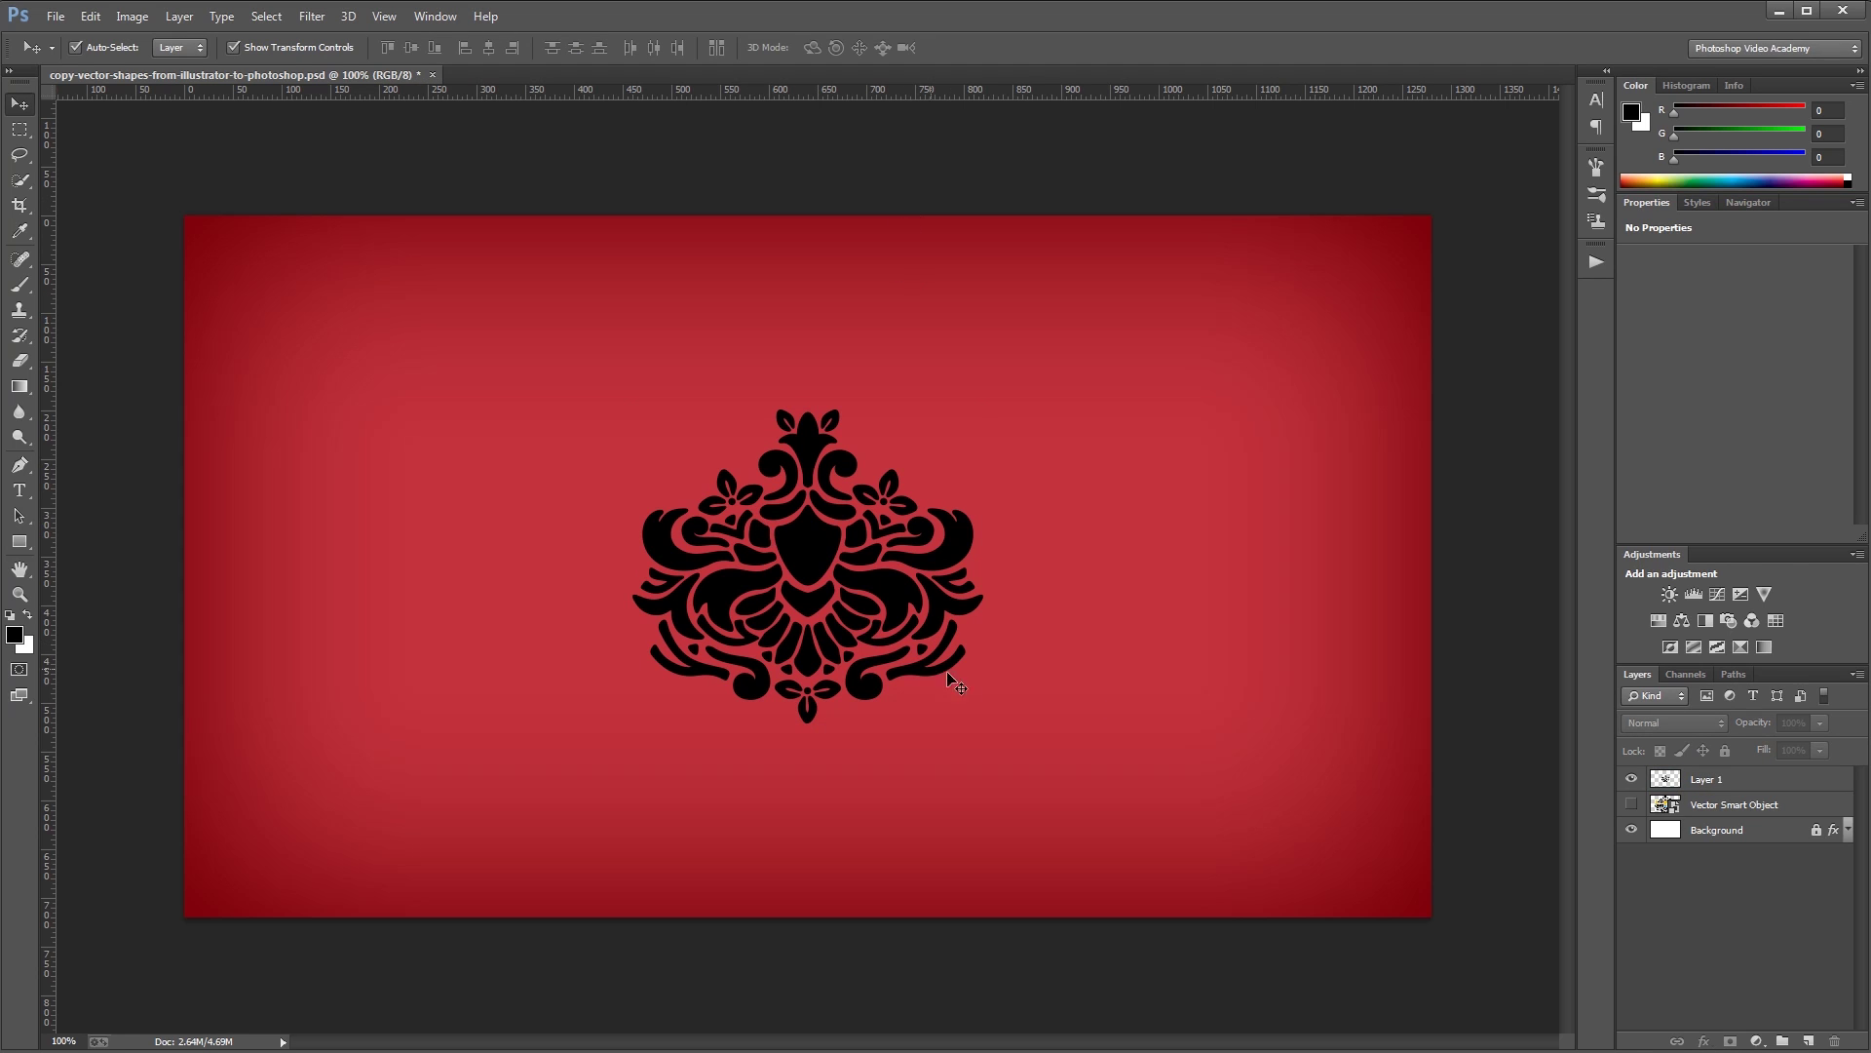
{"action": "left_click", "coordinate": [792, 551]}
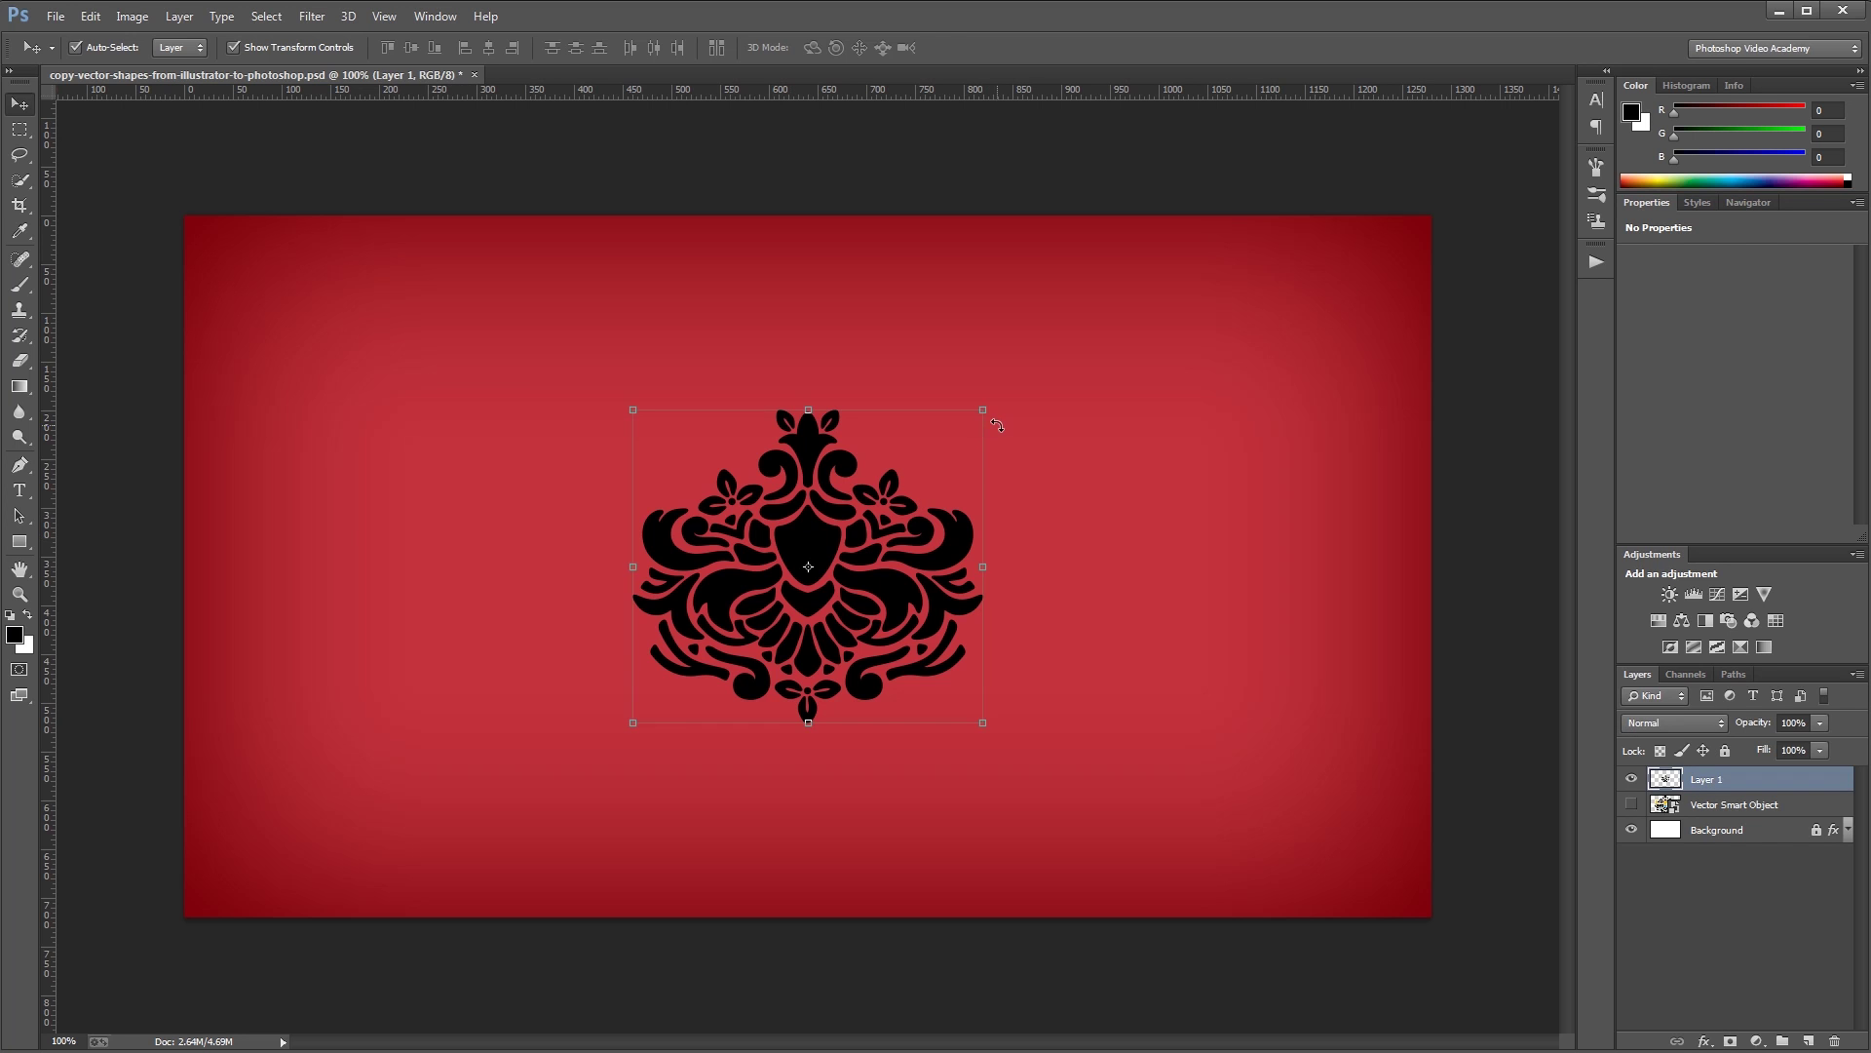
{"action": "left_click_drag", "start_coordinate": [994, 418], "coordinate": [1462, 158]}
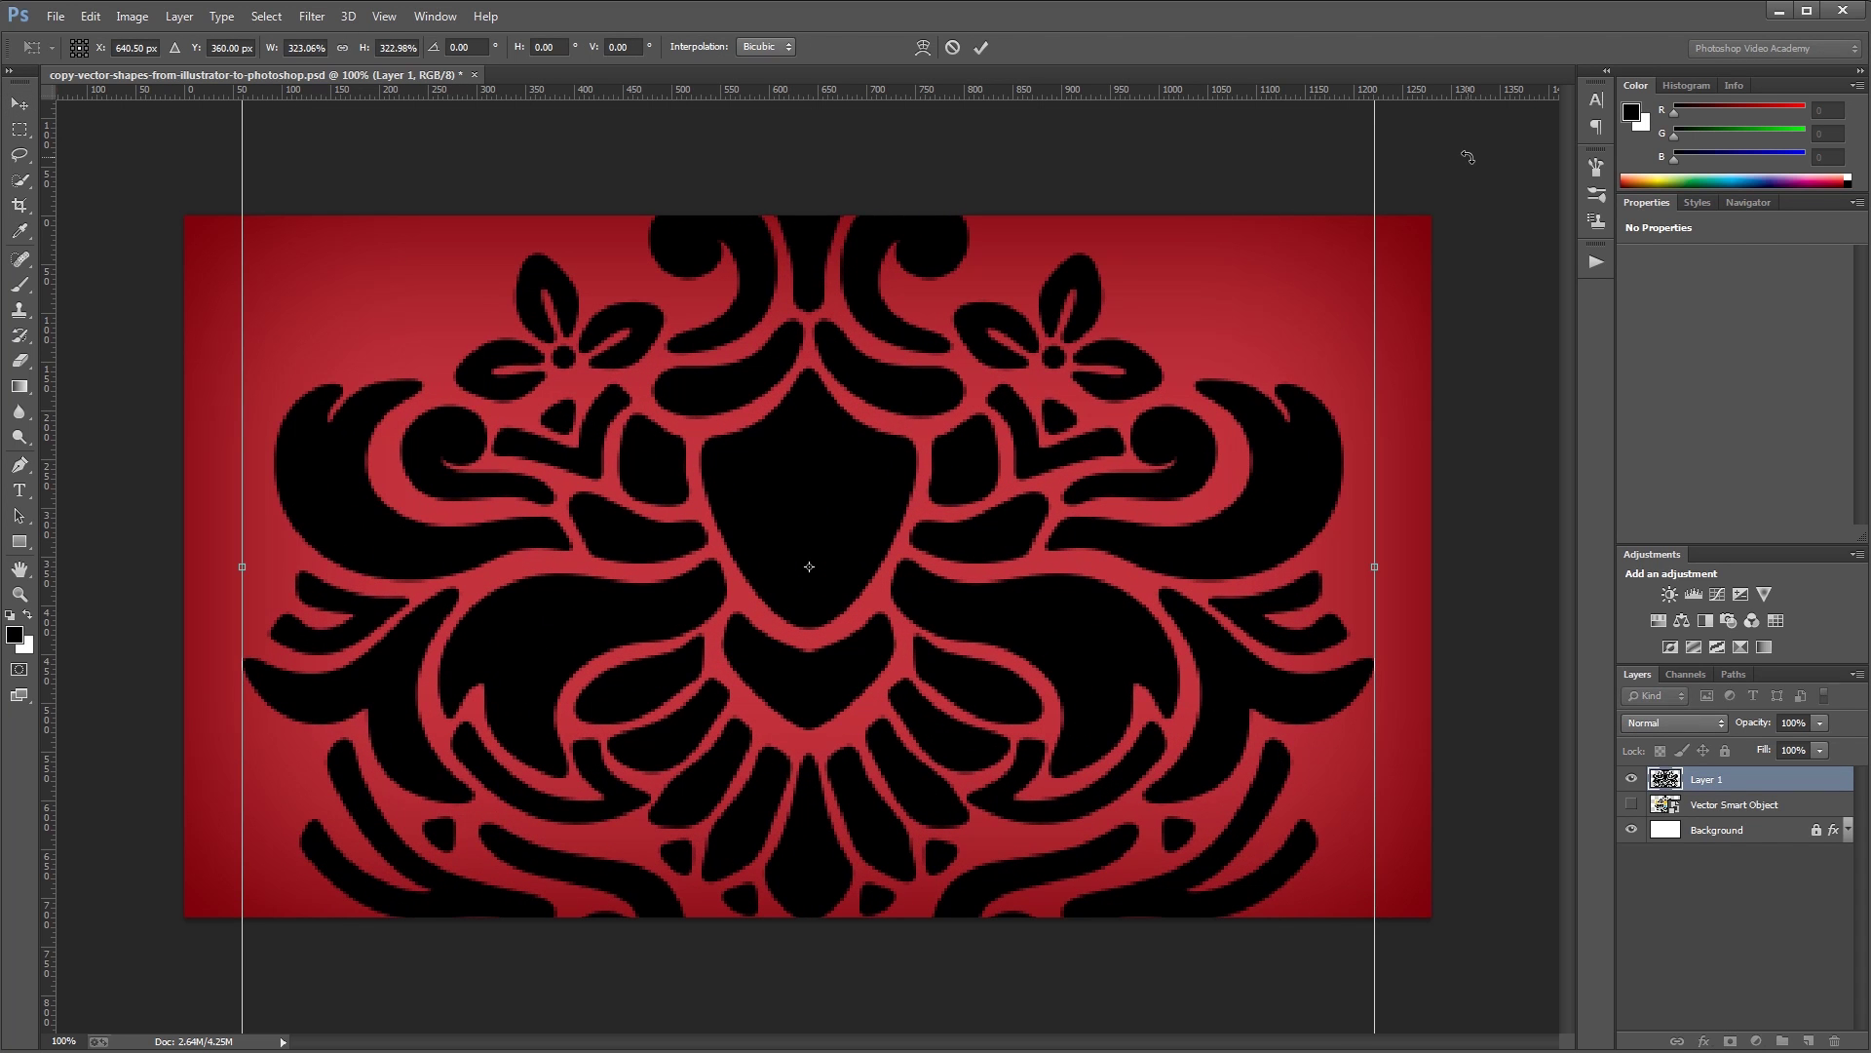
{"action": "key", "text": "Return"}
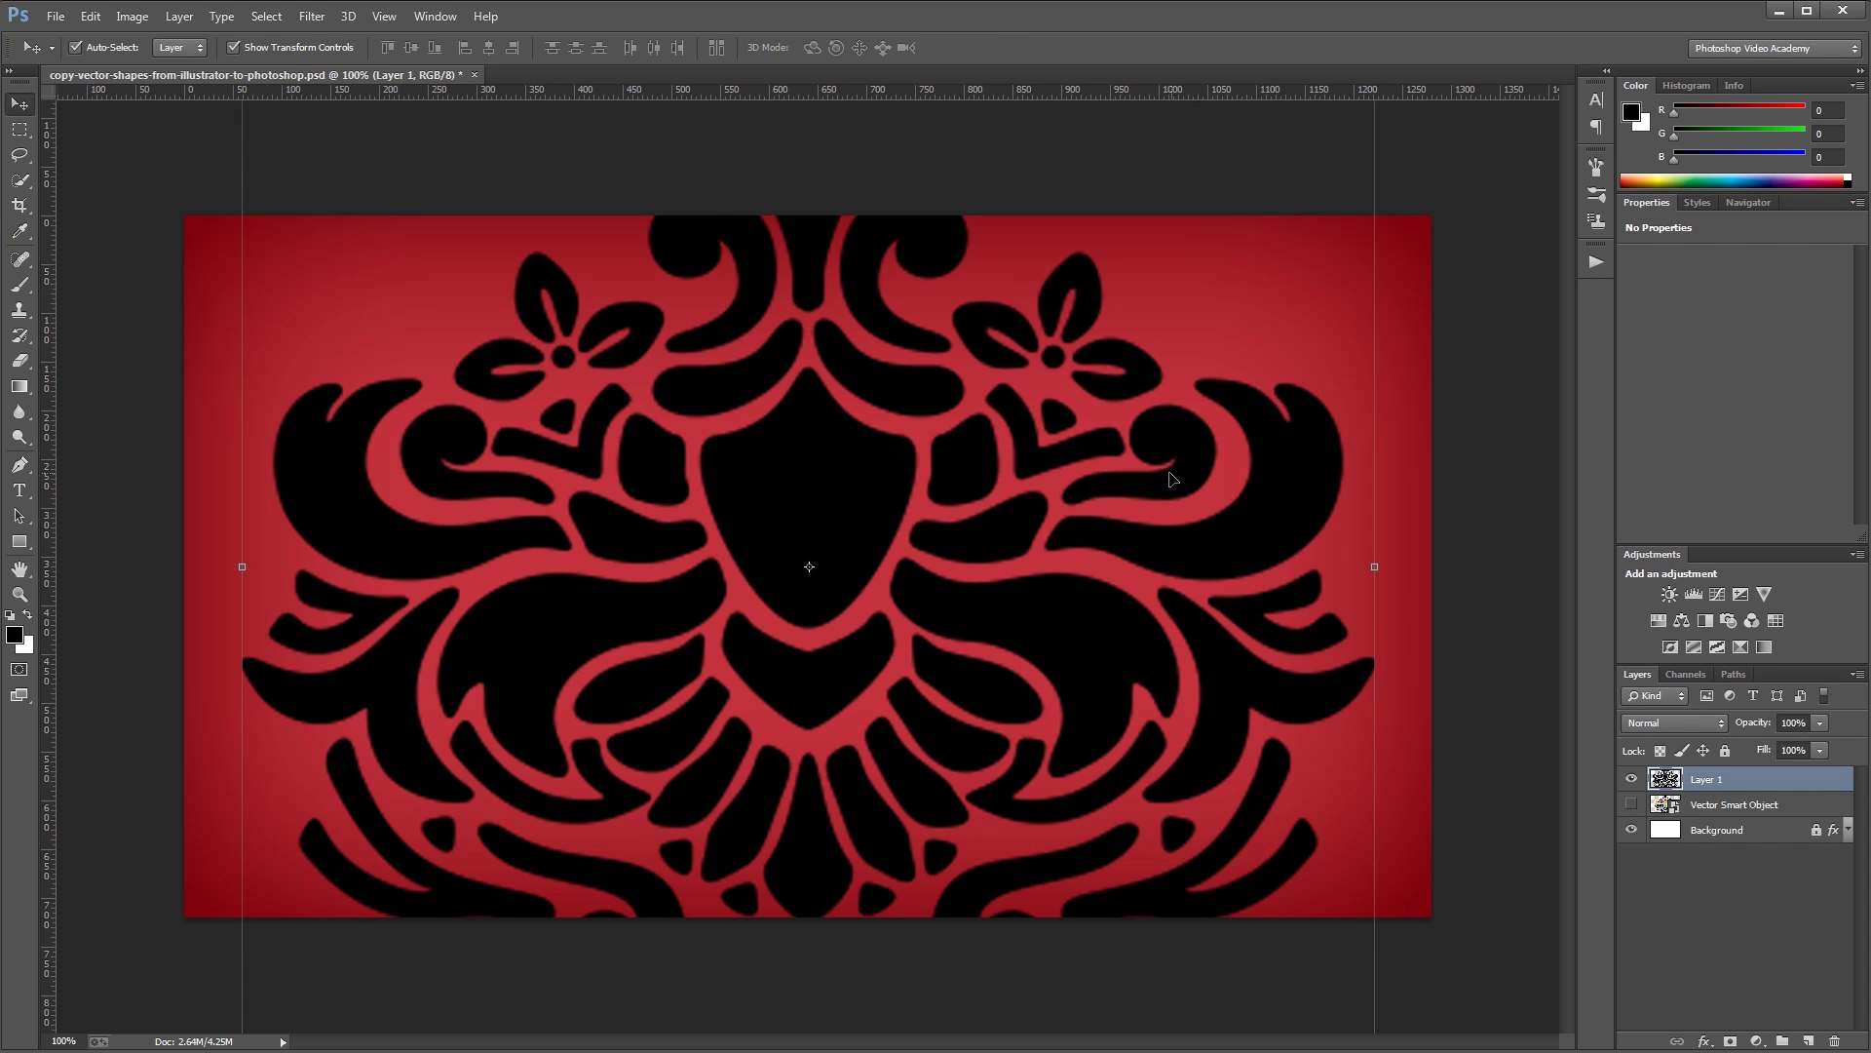
{"action": "scroll", "coordinate": [1072, 410], "scroll_direction": "down", "scroll_amount": 2, "text": "alt"}
{"action": "left_click_drag", "start_coordinate": [1275, 147], "coordinate": [1325, 107]}
{"action": "key", "text": "Return"}
{"action": "key", "text": "ctrl+t"}
{"action": "key", "text": "Return"}
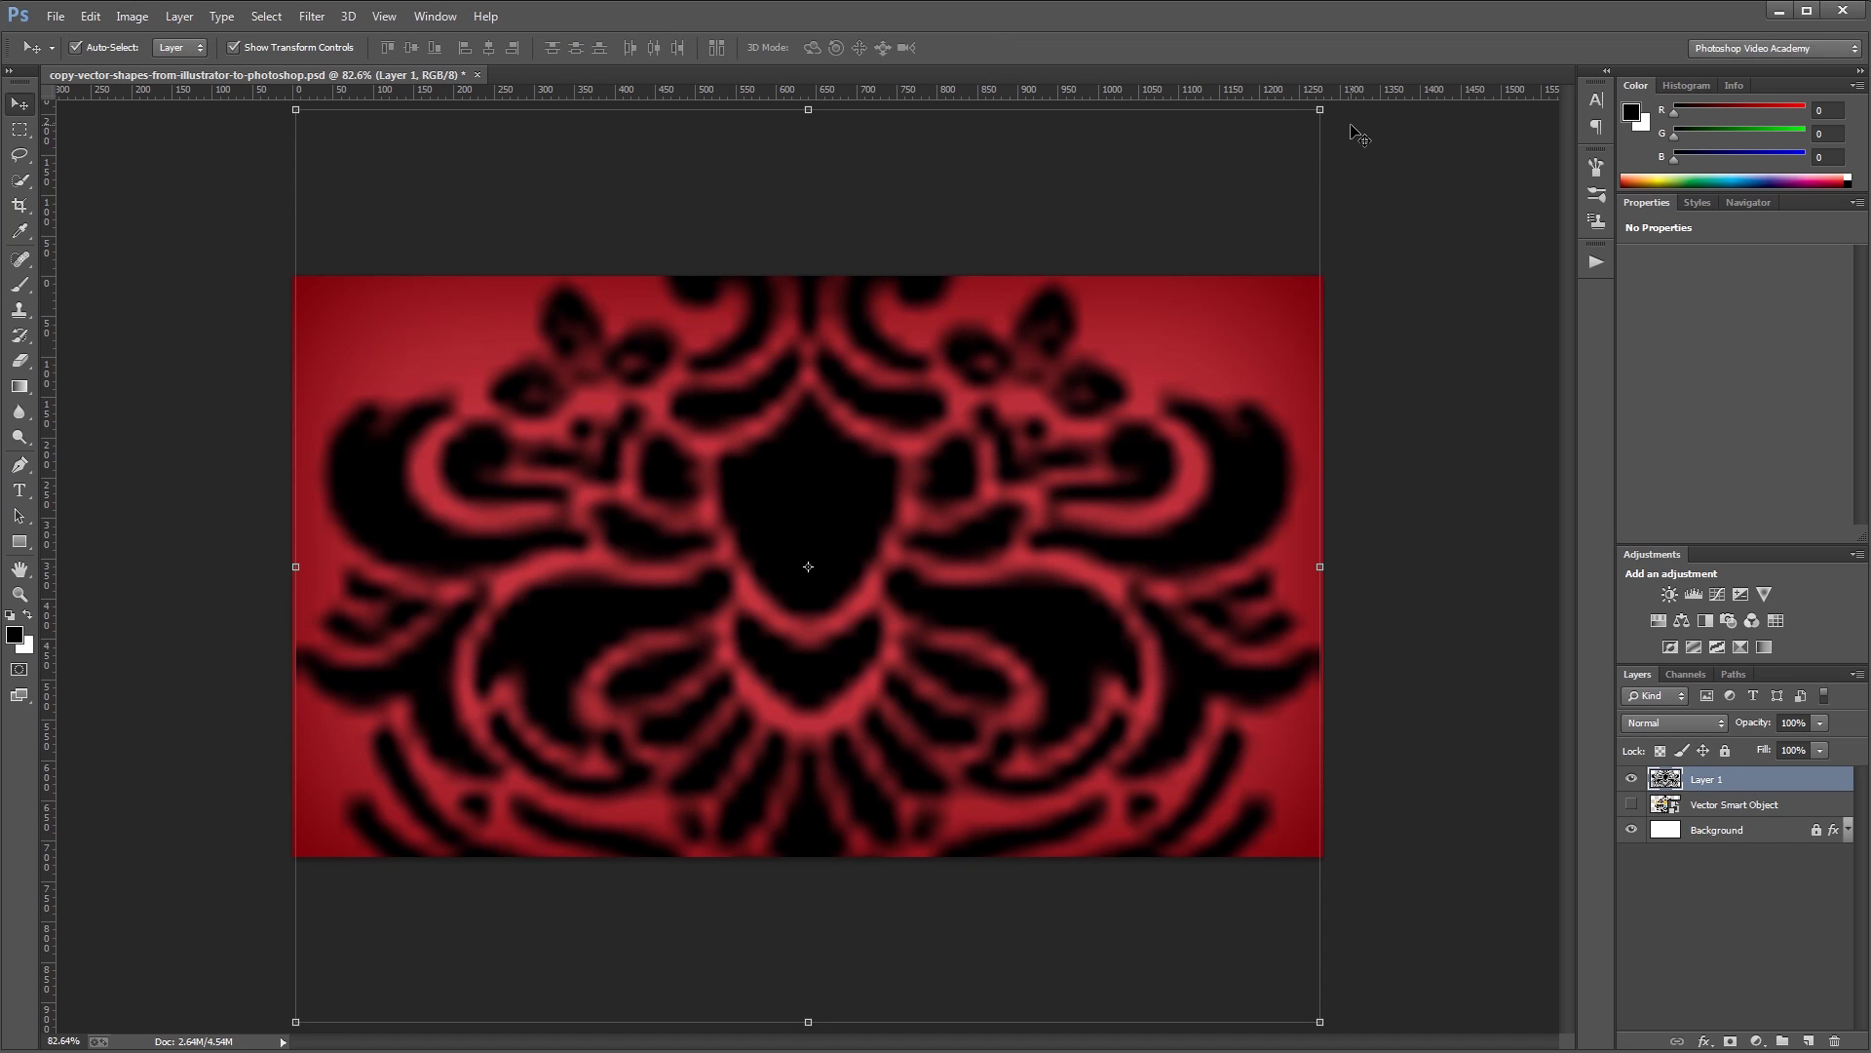
{"action": "left_click_drag", "start_coordinate": [1321, 111], "coordinate": [999, 466]}
Step: Commit the shrunken pixel ornament, view at 100%, and cancel Layer 1's Layer Style dialog
{"action": "key", "text": "Return"}
{"action": "left_click", "coordinate": [1418, 527]}
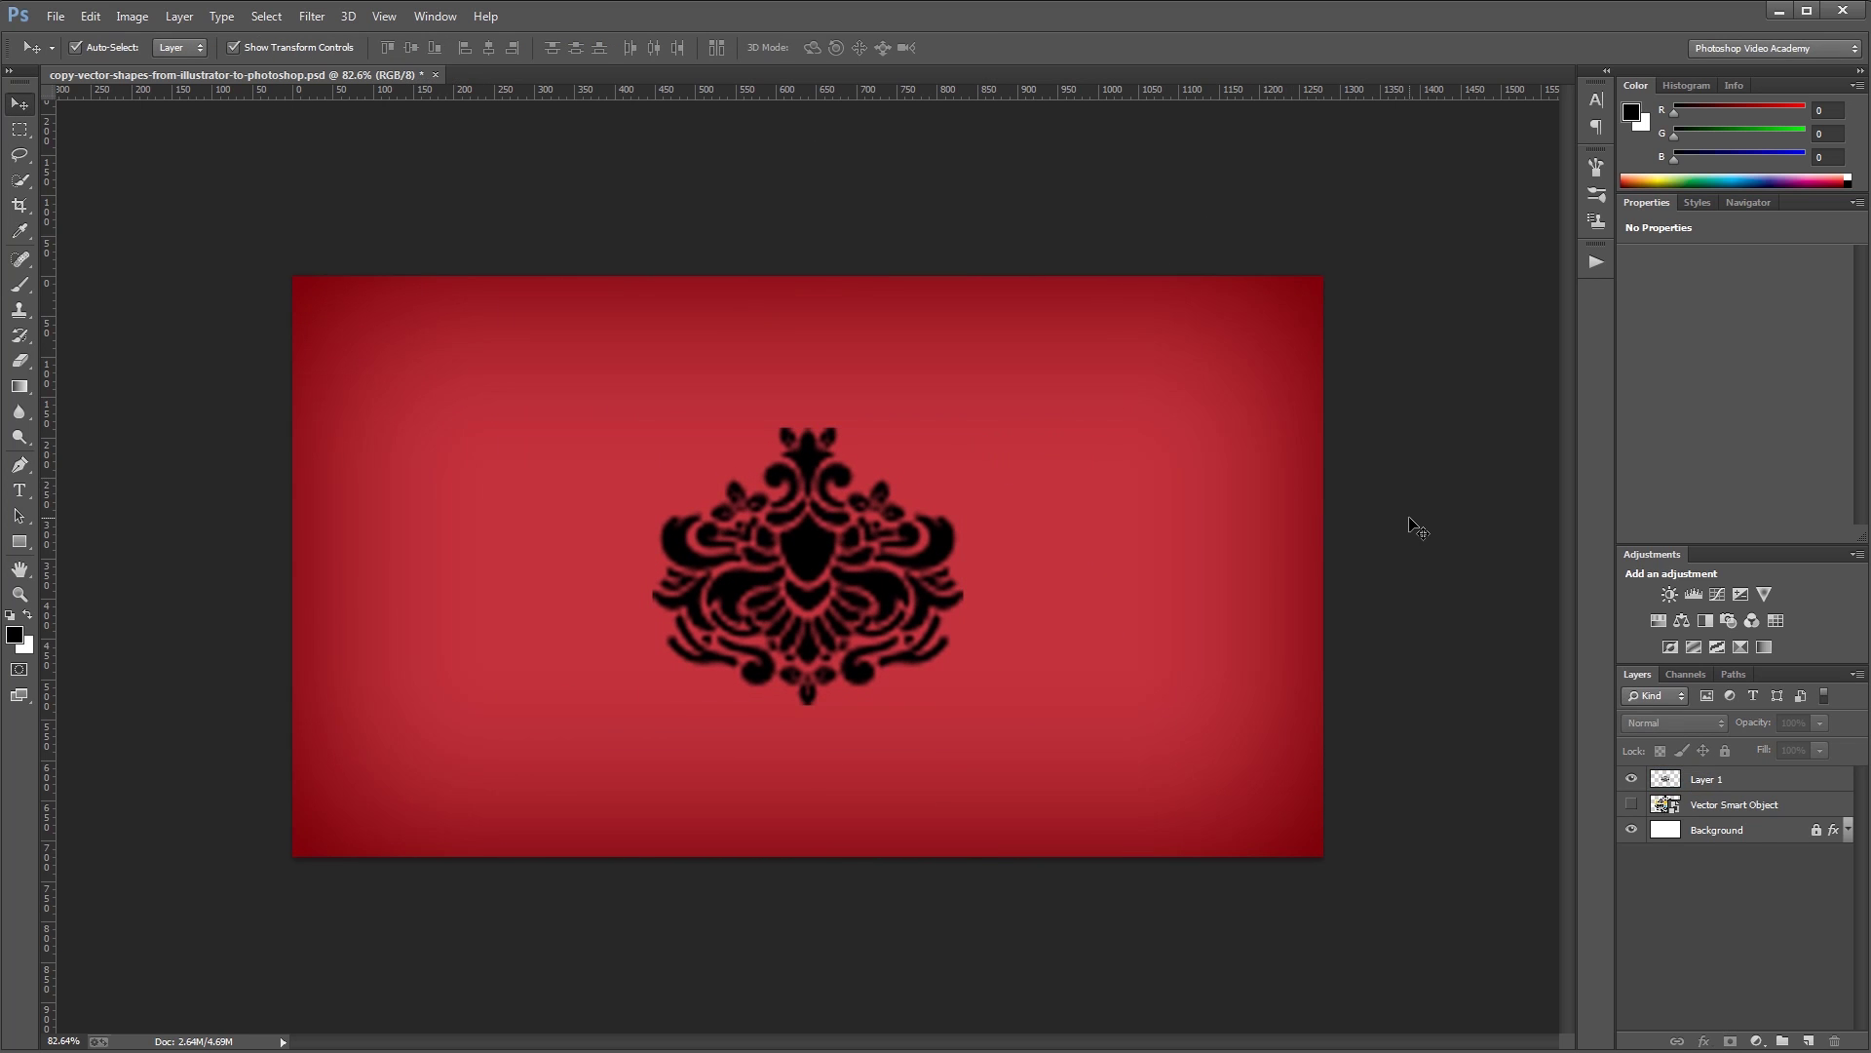
{"action": "key", "text": "ctrl+1"}
{"action": "left_click", "coordinate": [1666, 782]}
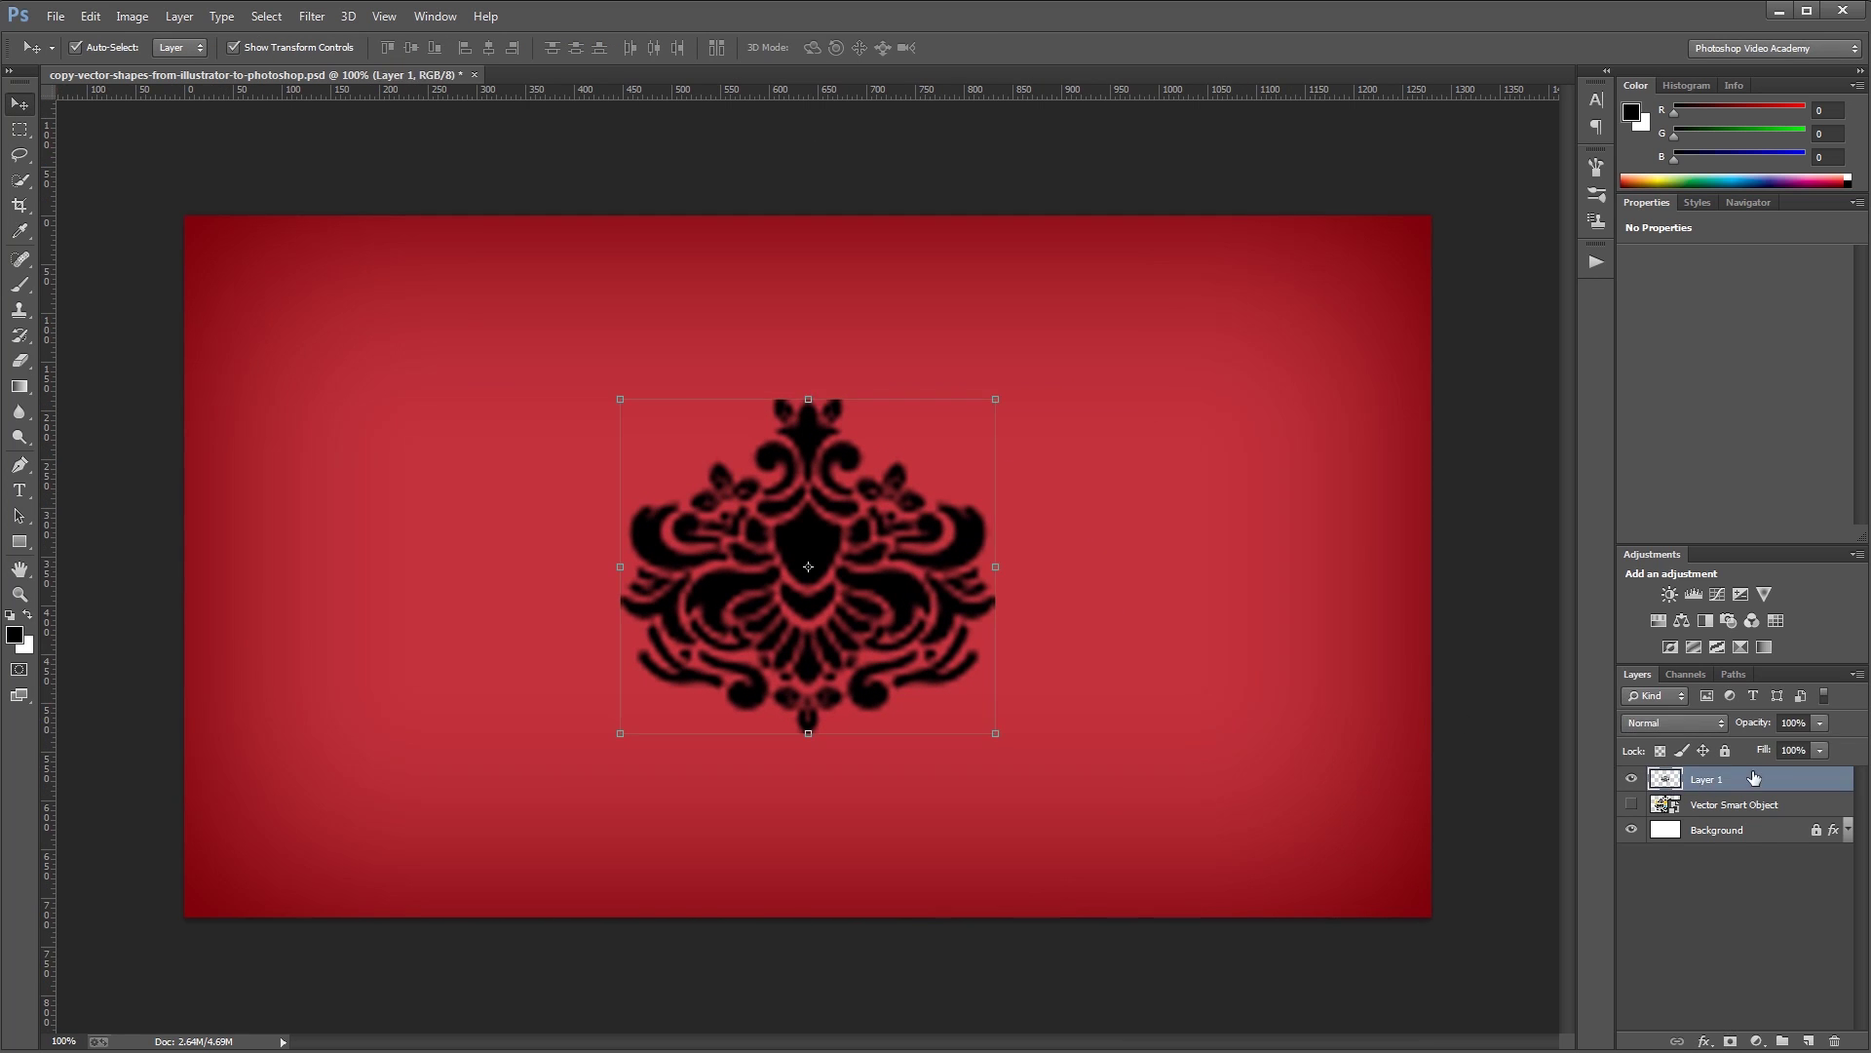
{"action": "double_click", "coordinate": [1664, 781]}
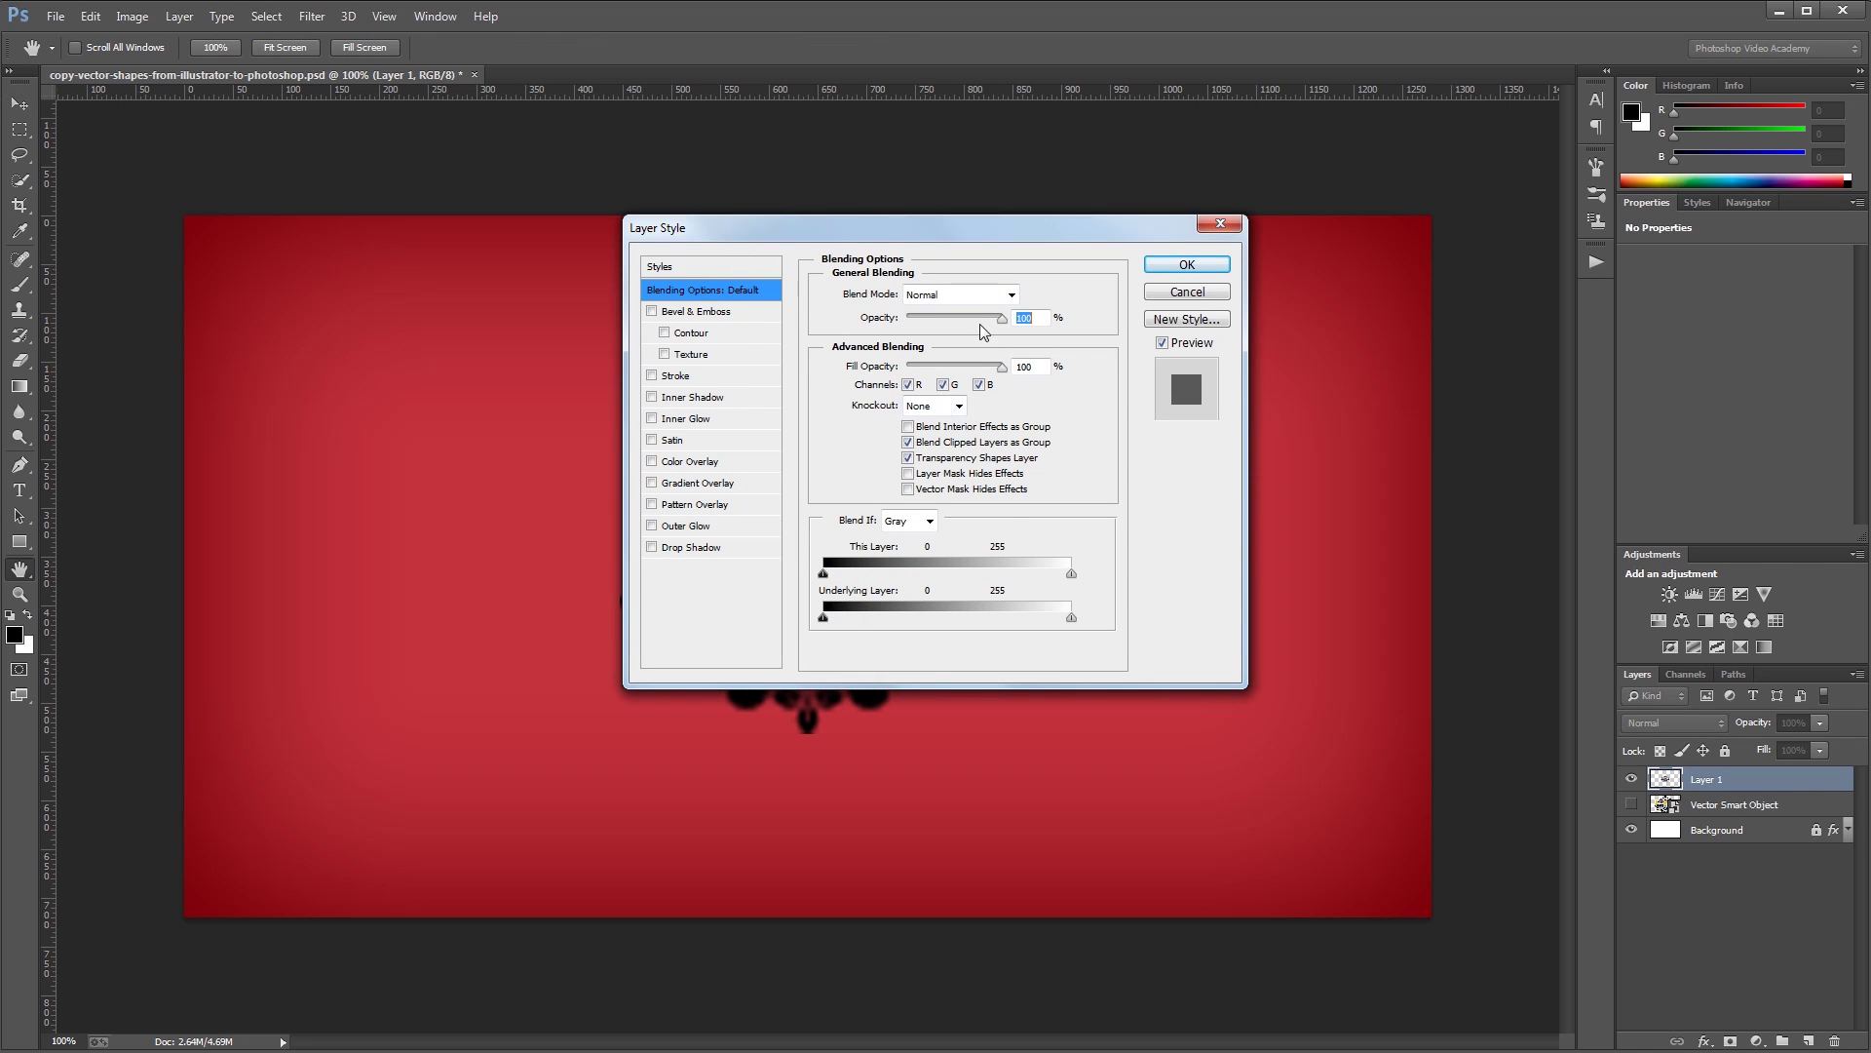
{"action": "left_click", "coordinate": [1179, 292]}
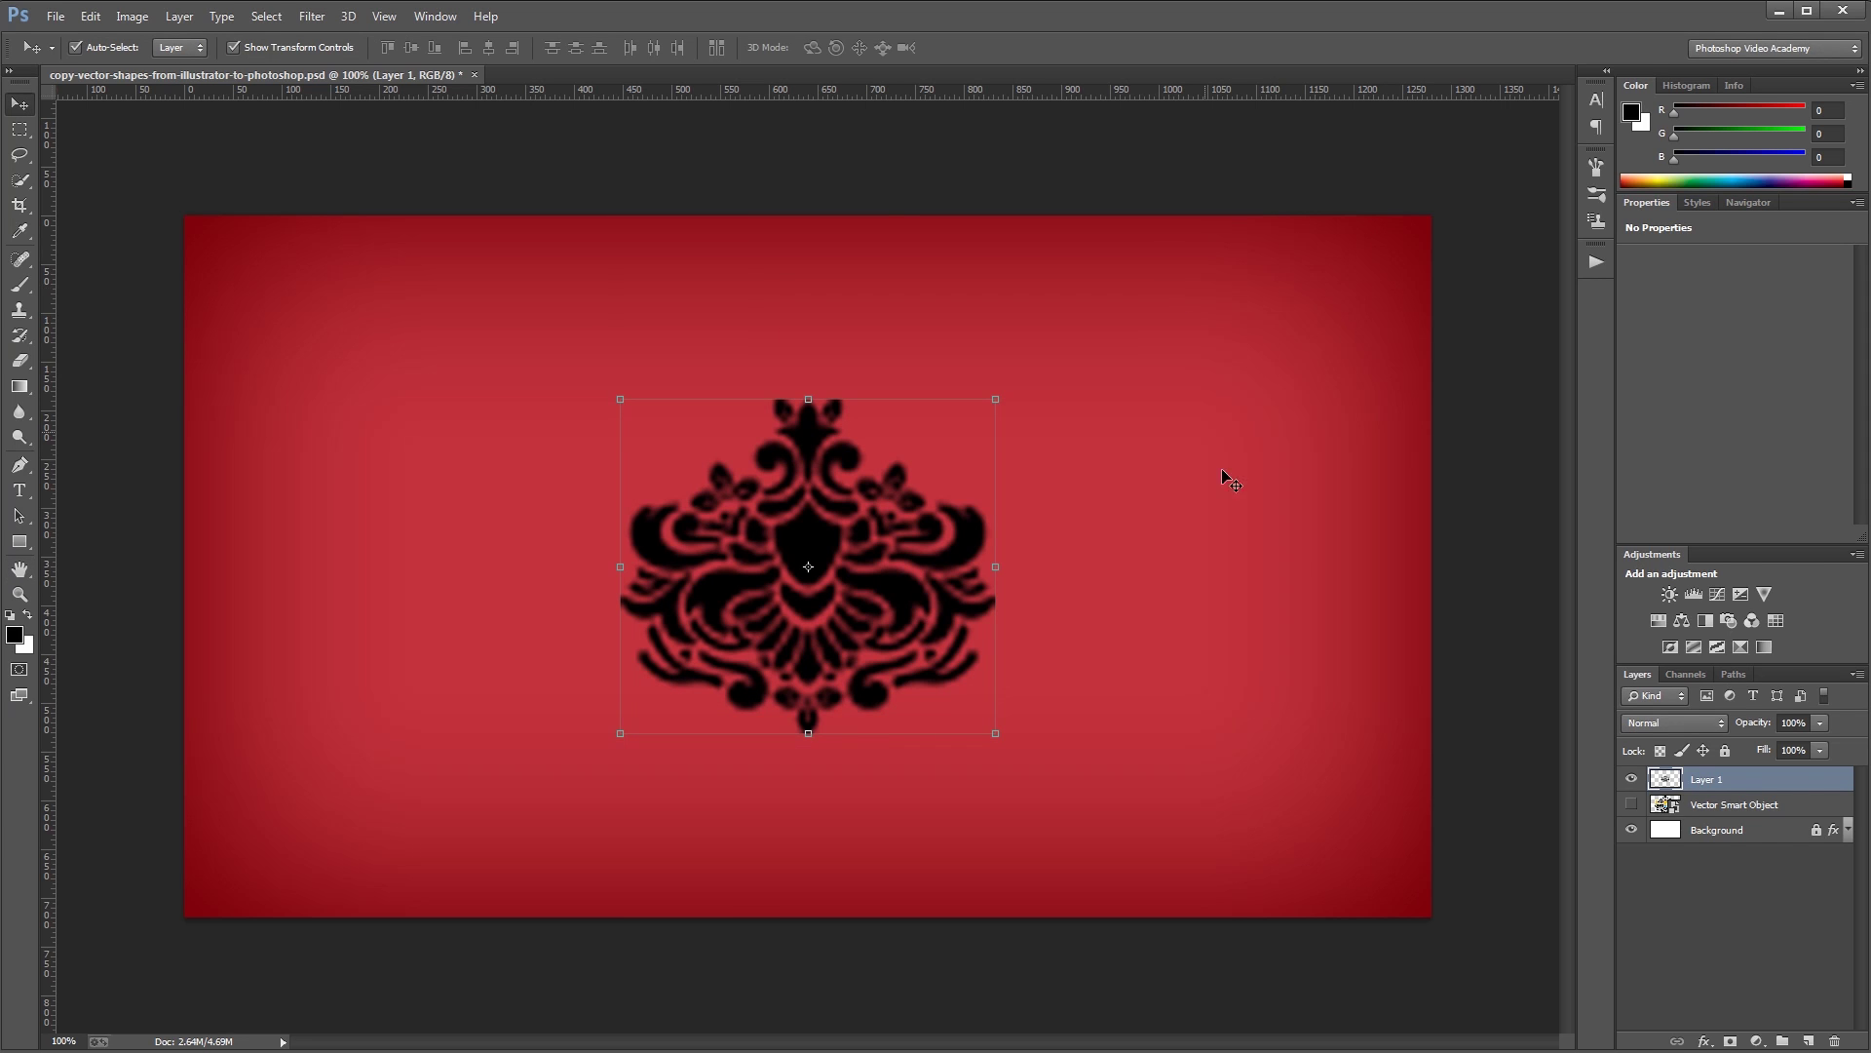
Step: Hide Layer 1 and paste the damask as Shape Layer Shape 1, undoing a trial enlargement
{"action": "left_click", "coordinate": [1631, 779]}
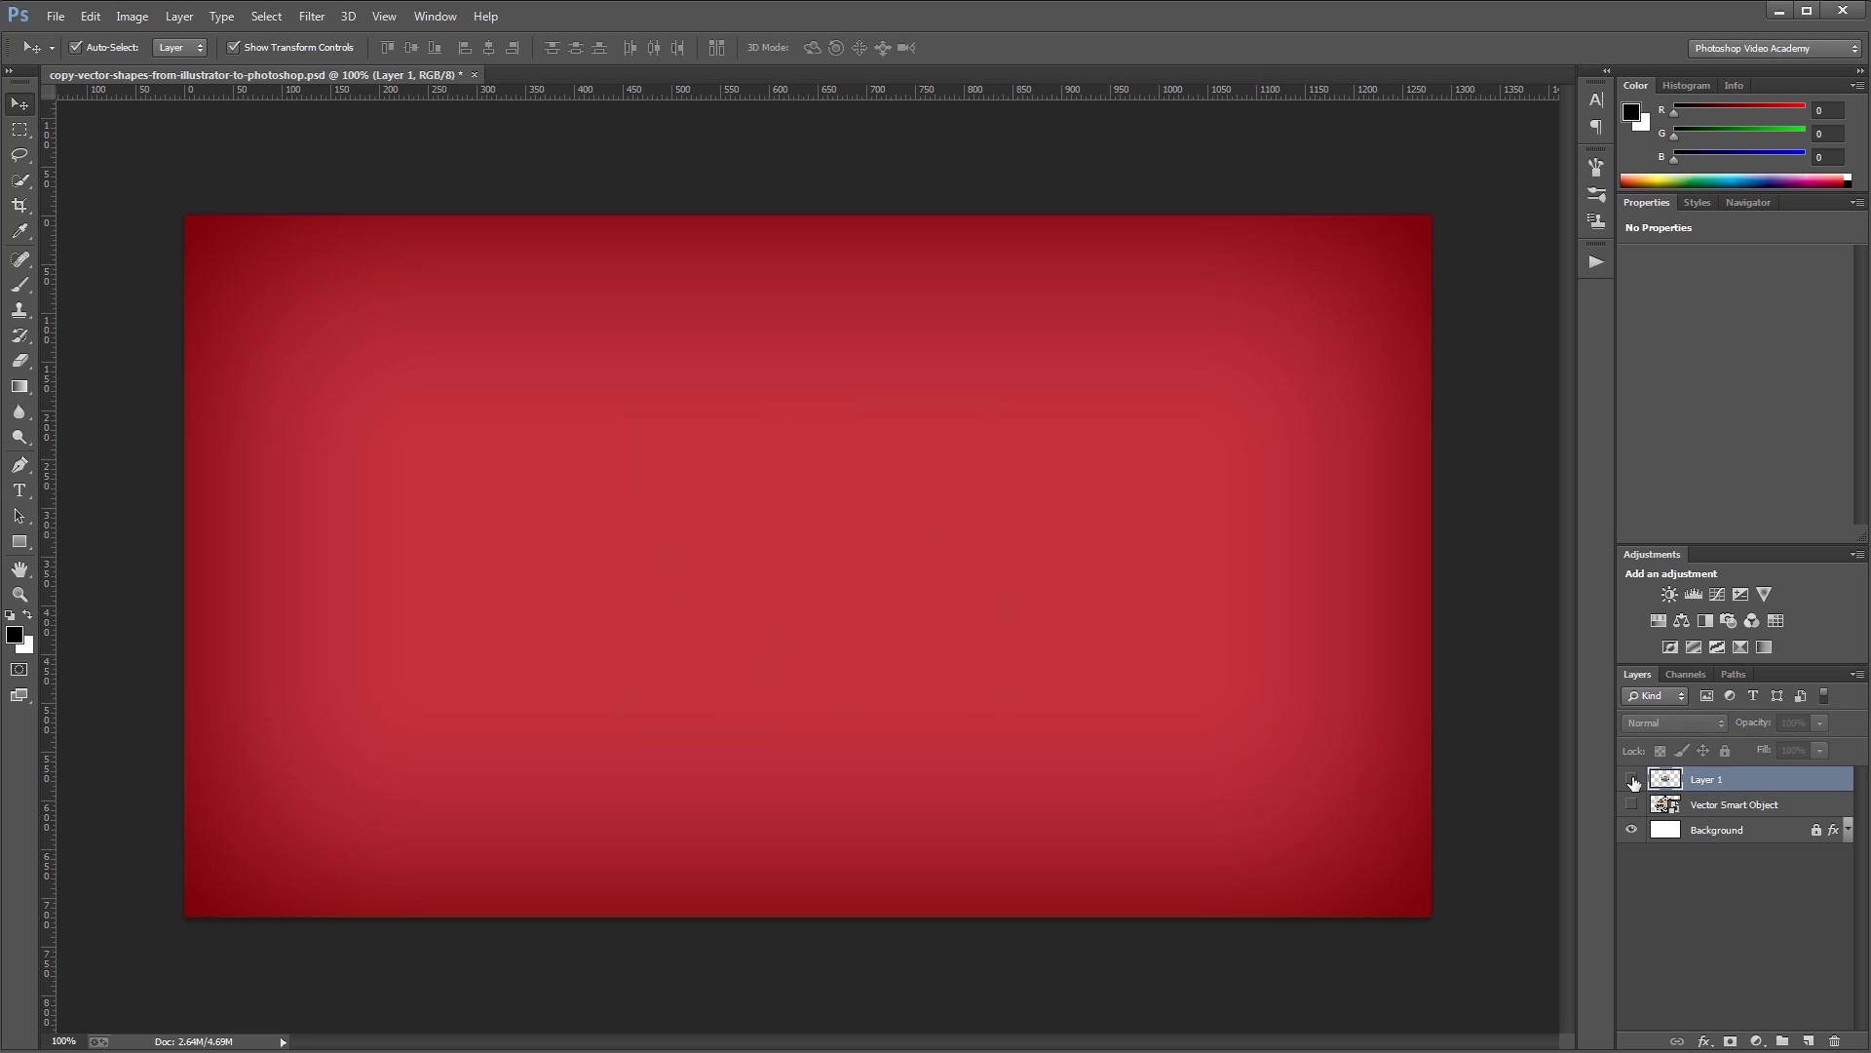
{"action": "key", "text": "ctrl+v"}
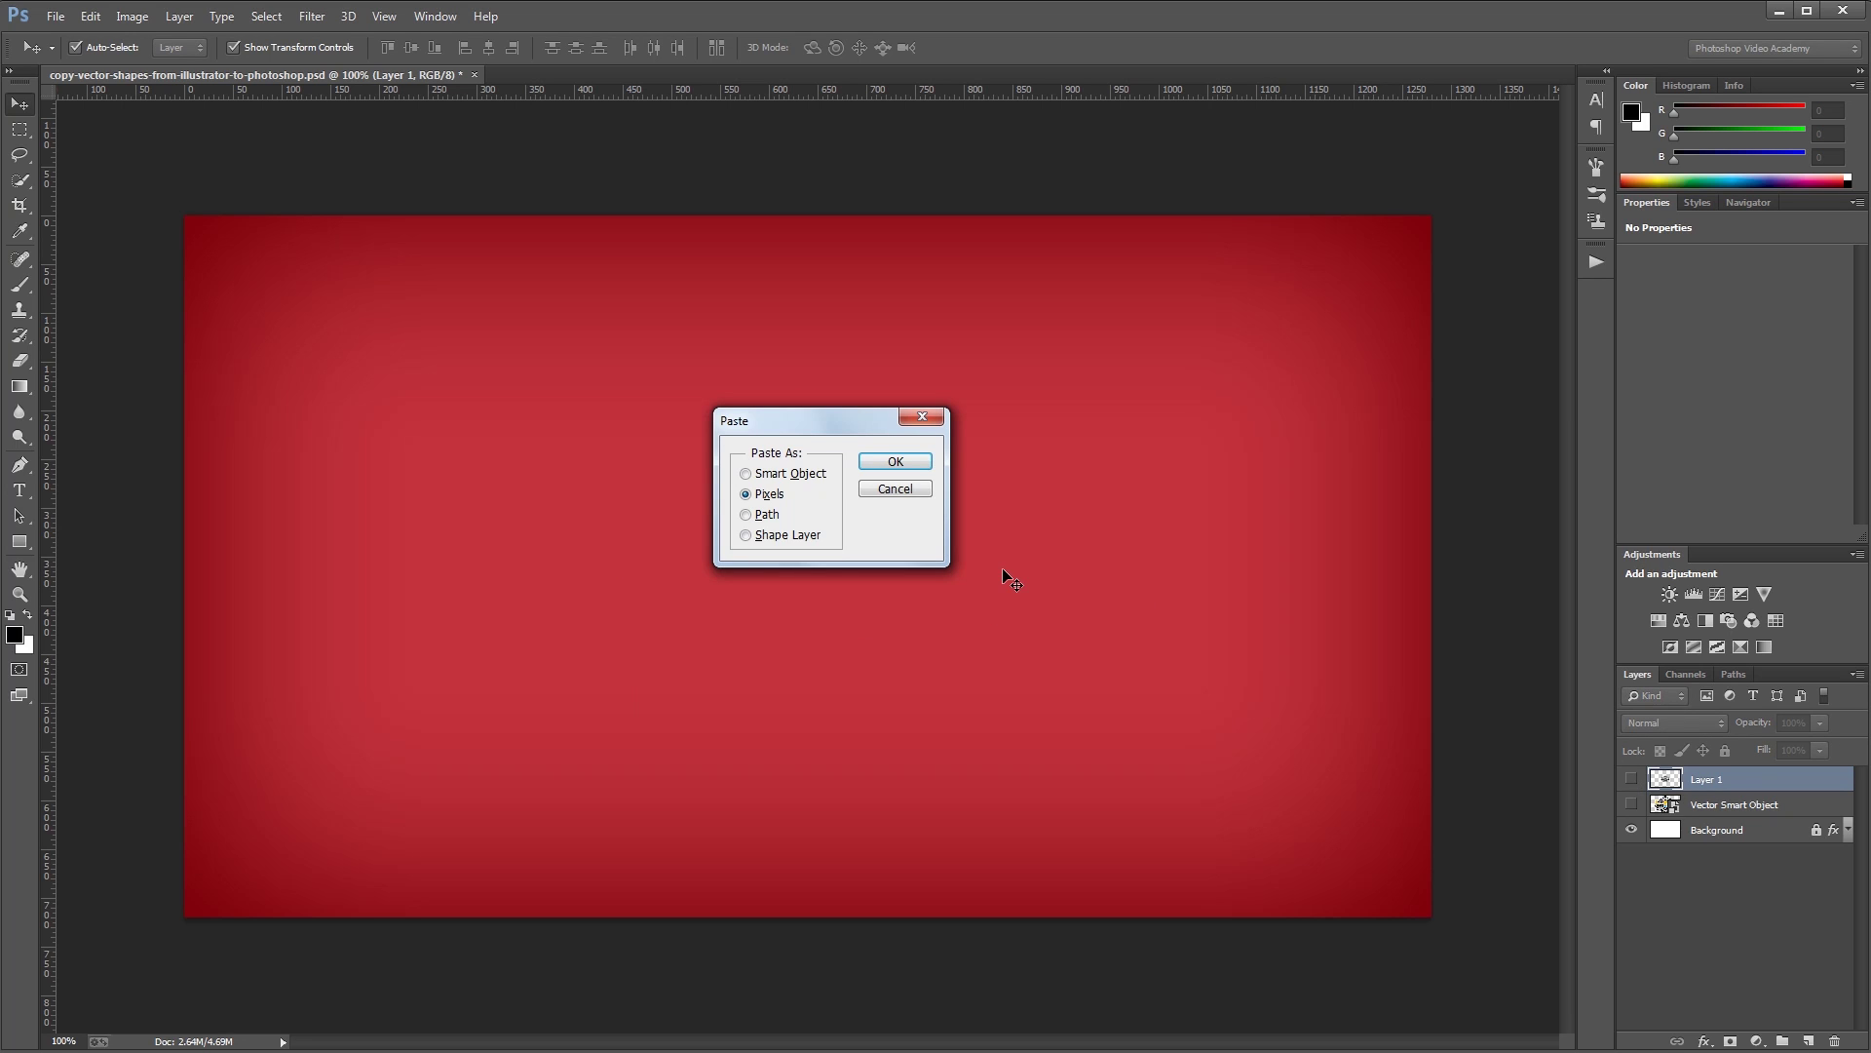
{"action": "left_click", "coordinate": [769, 536]}
{"action": "left_click", "coordinate": [896, 464]}
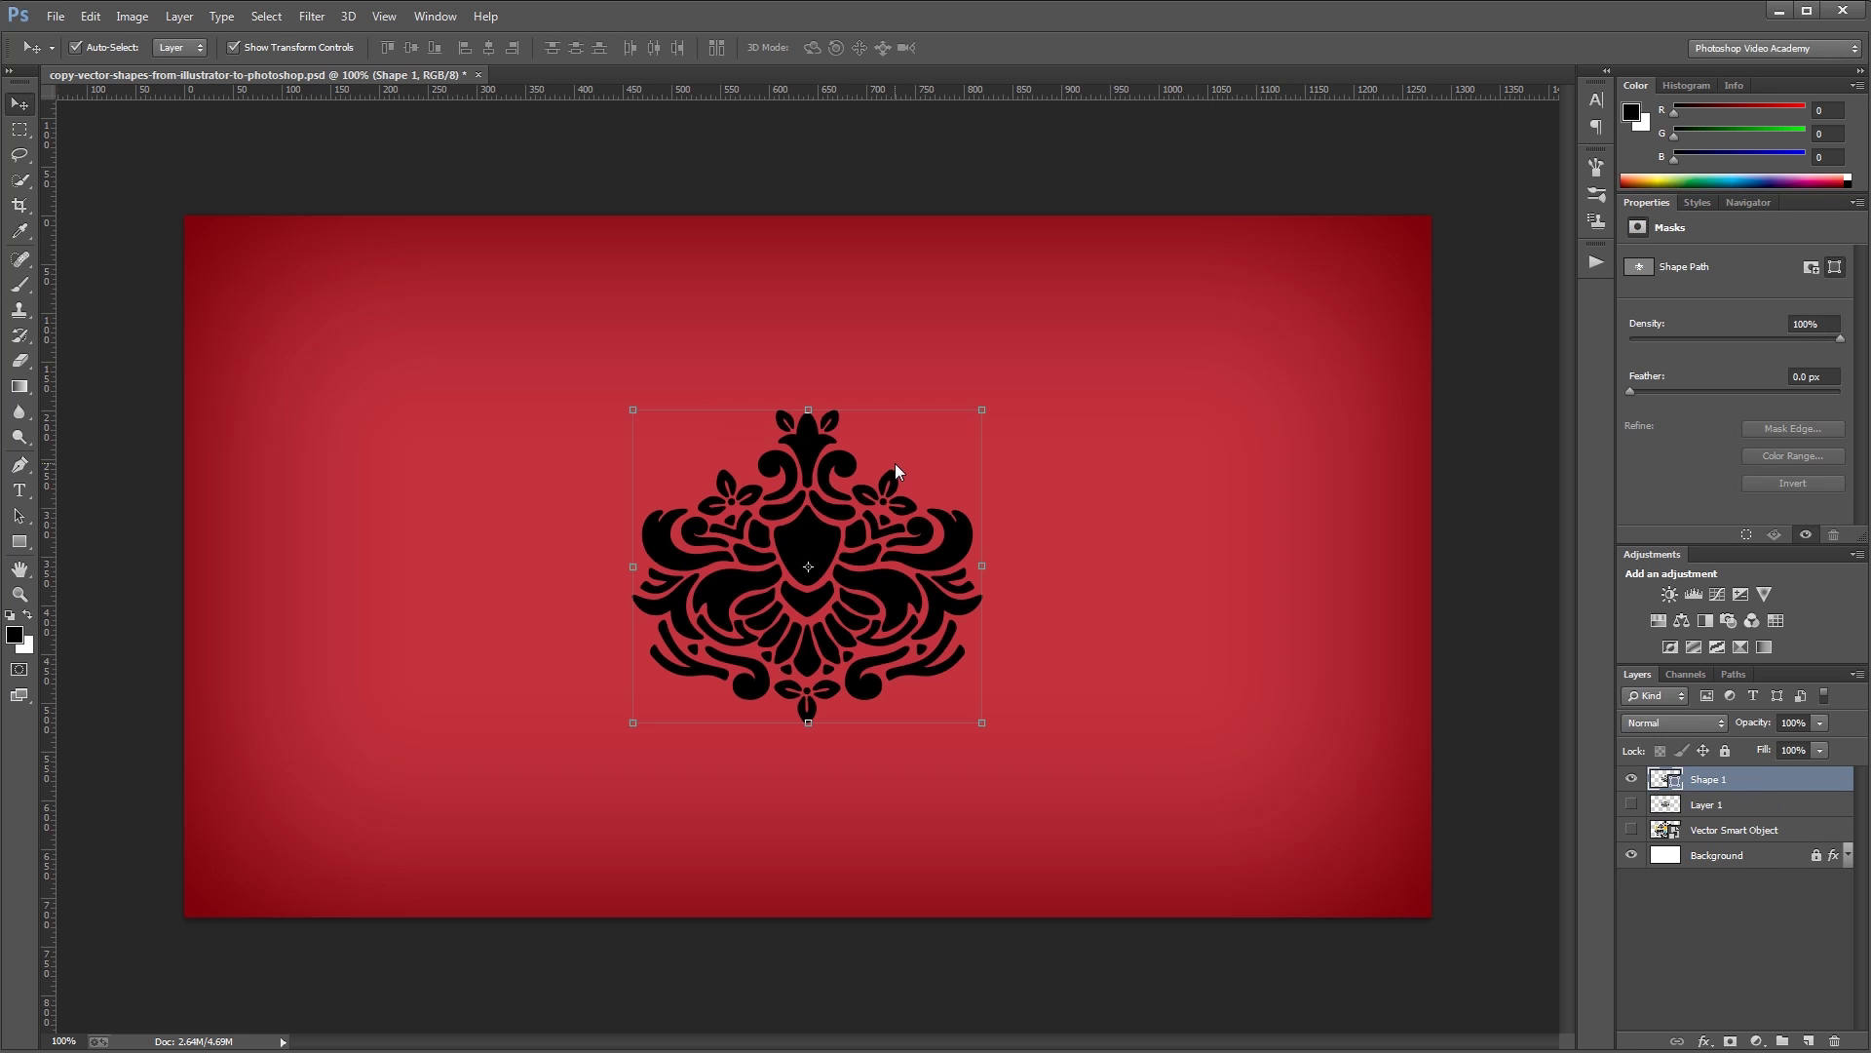
{"action": "key", "text": "ctrl+t"}
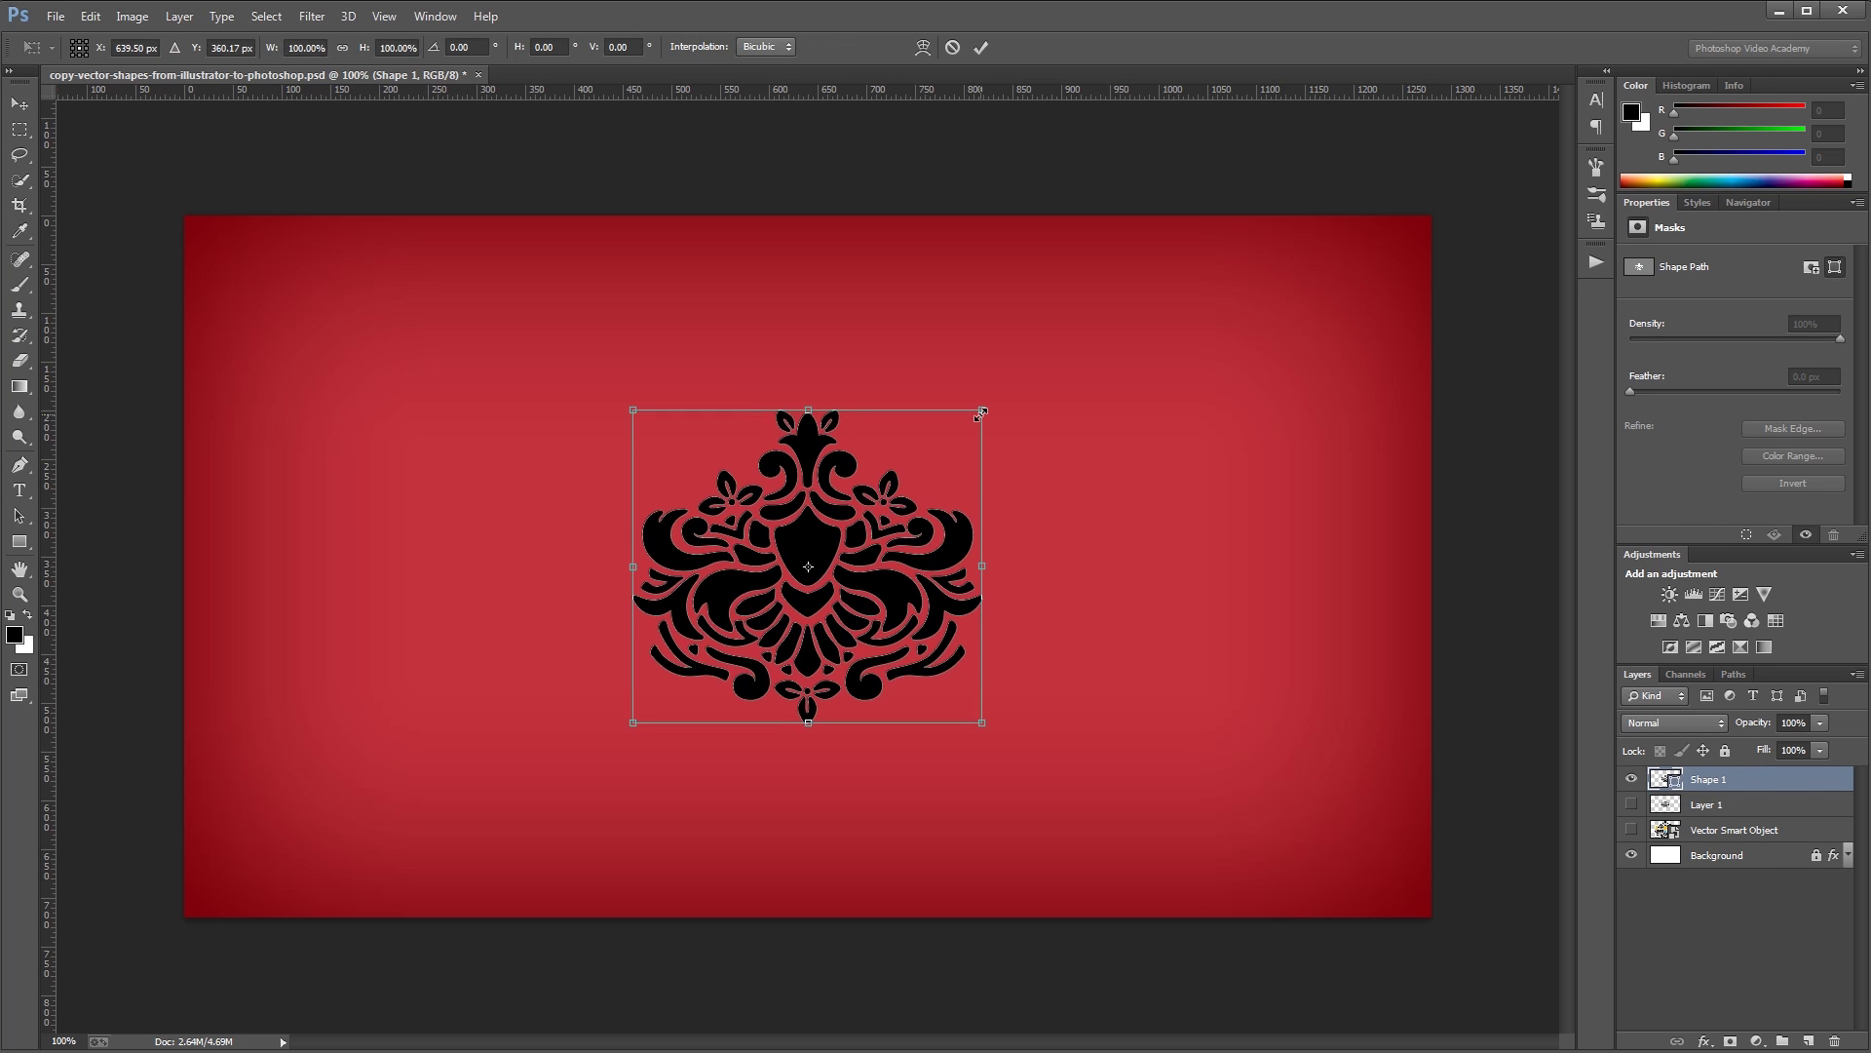
{"action": "left_click_drag", "start_coordinate": [982, 413], "coordinate": [1416, 171]}
{"action": "key", "text": "Return"}
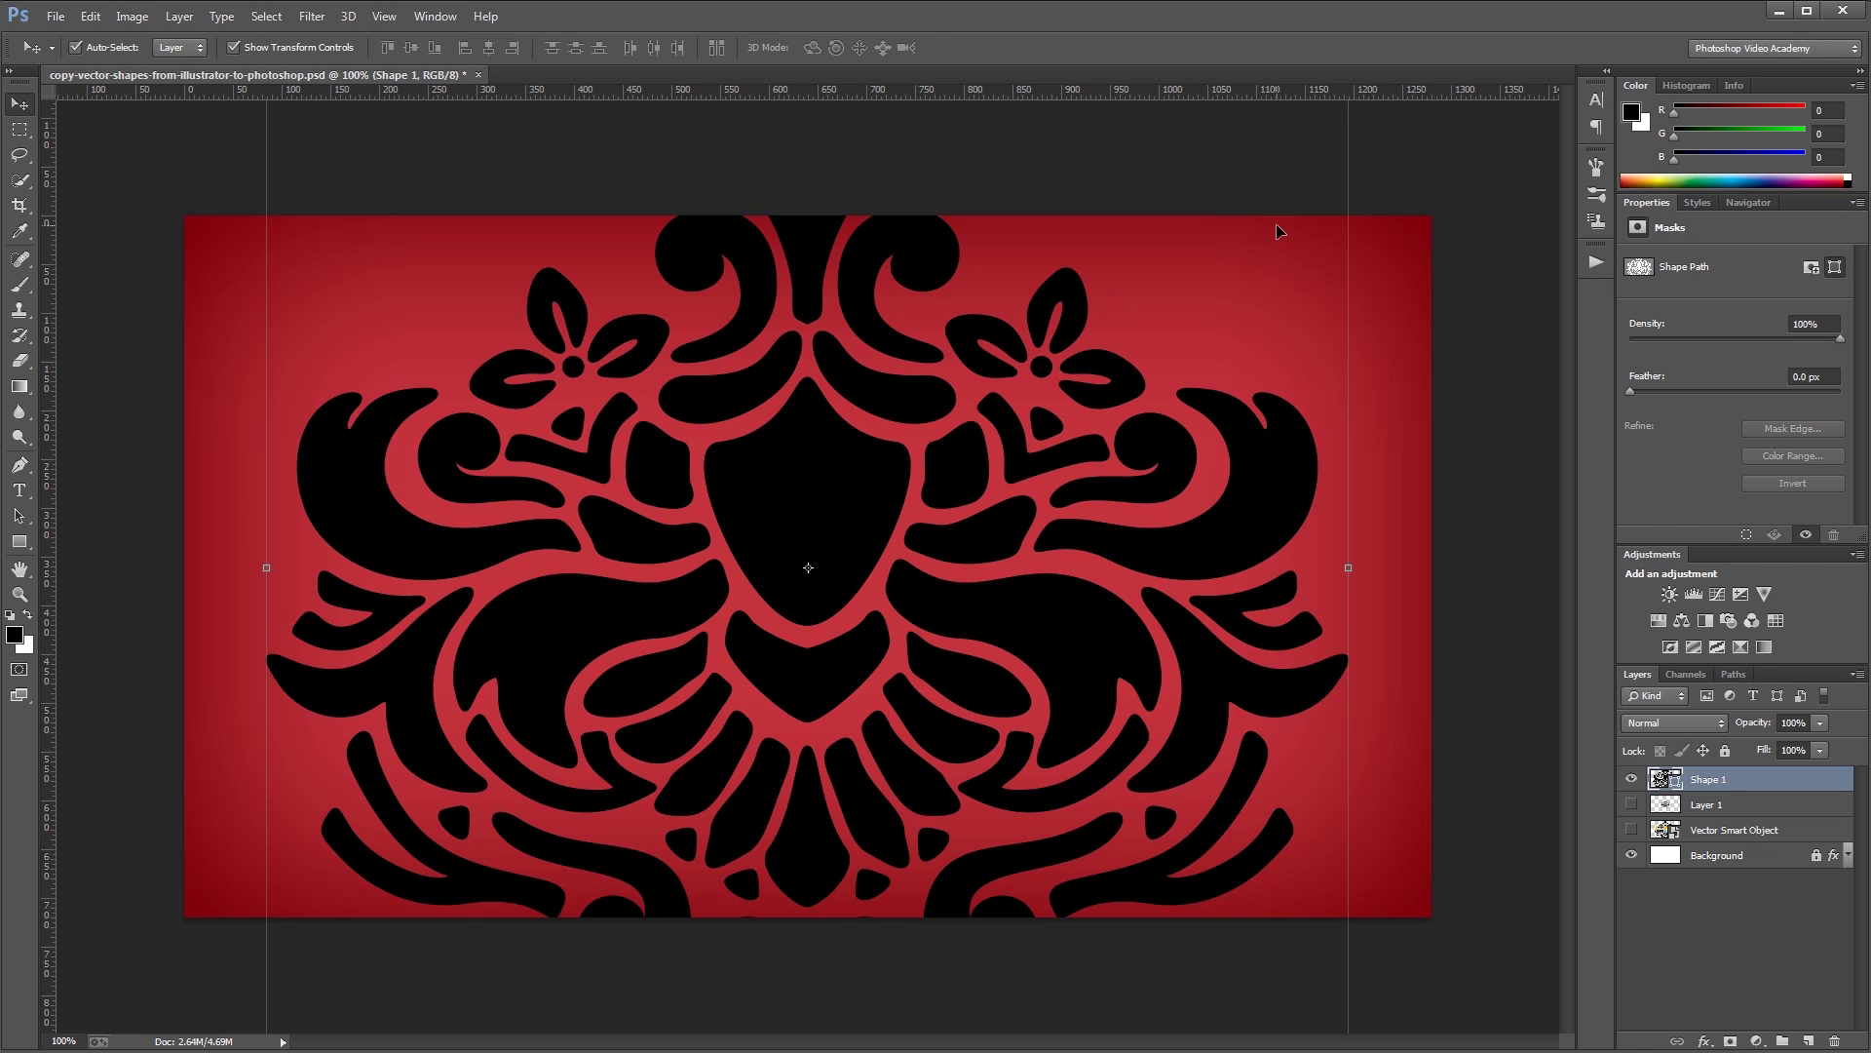
{"action": "key", "text": "ctrl+z"}
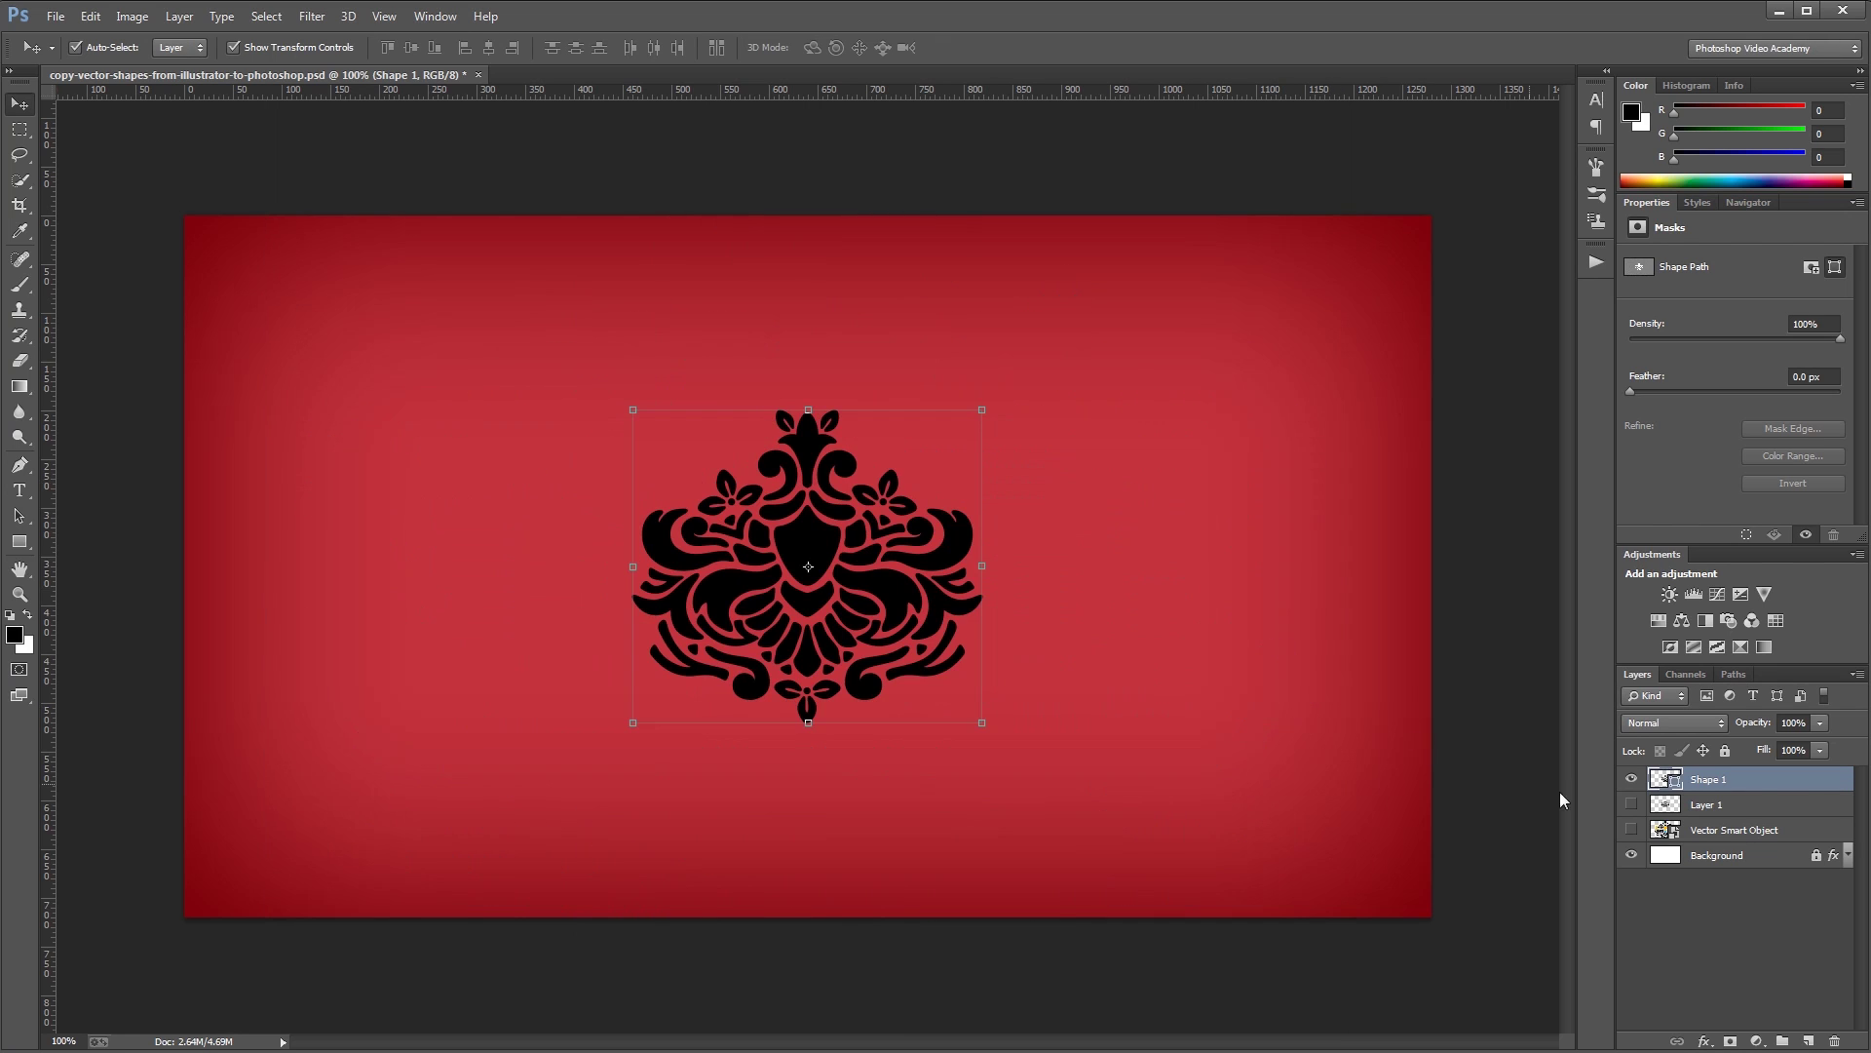
Step: Fill Shape 1 with bright orange ffba01 and enlarge it around its centre
{"action": "double_click", "coordinate": [1660, 779]}
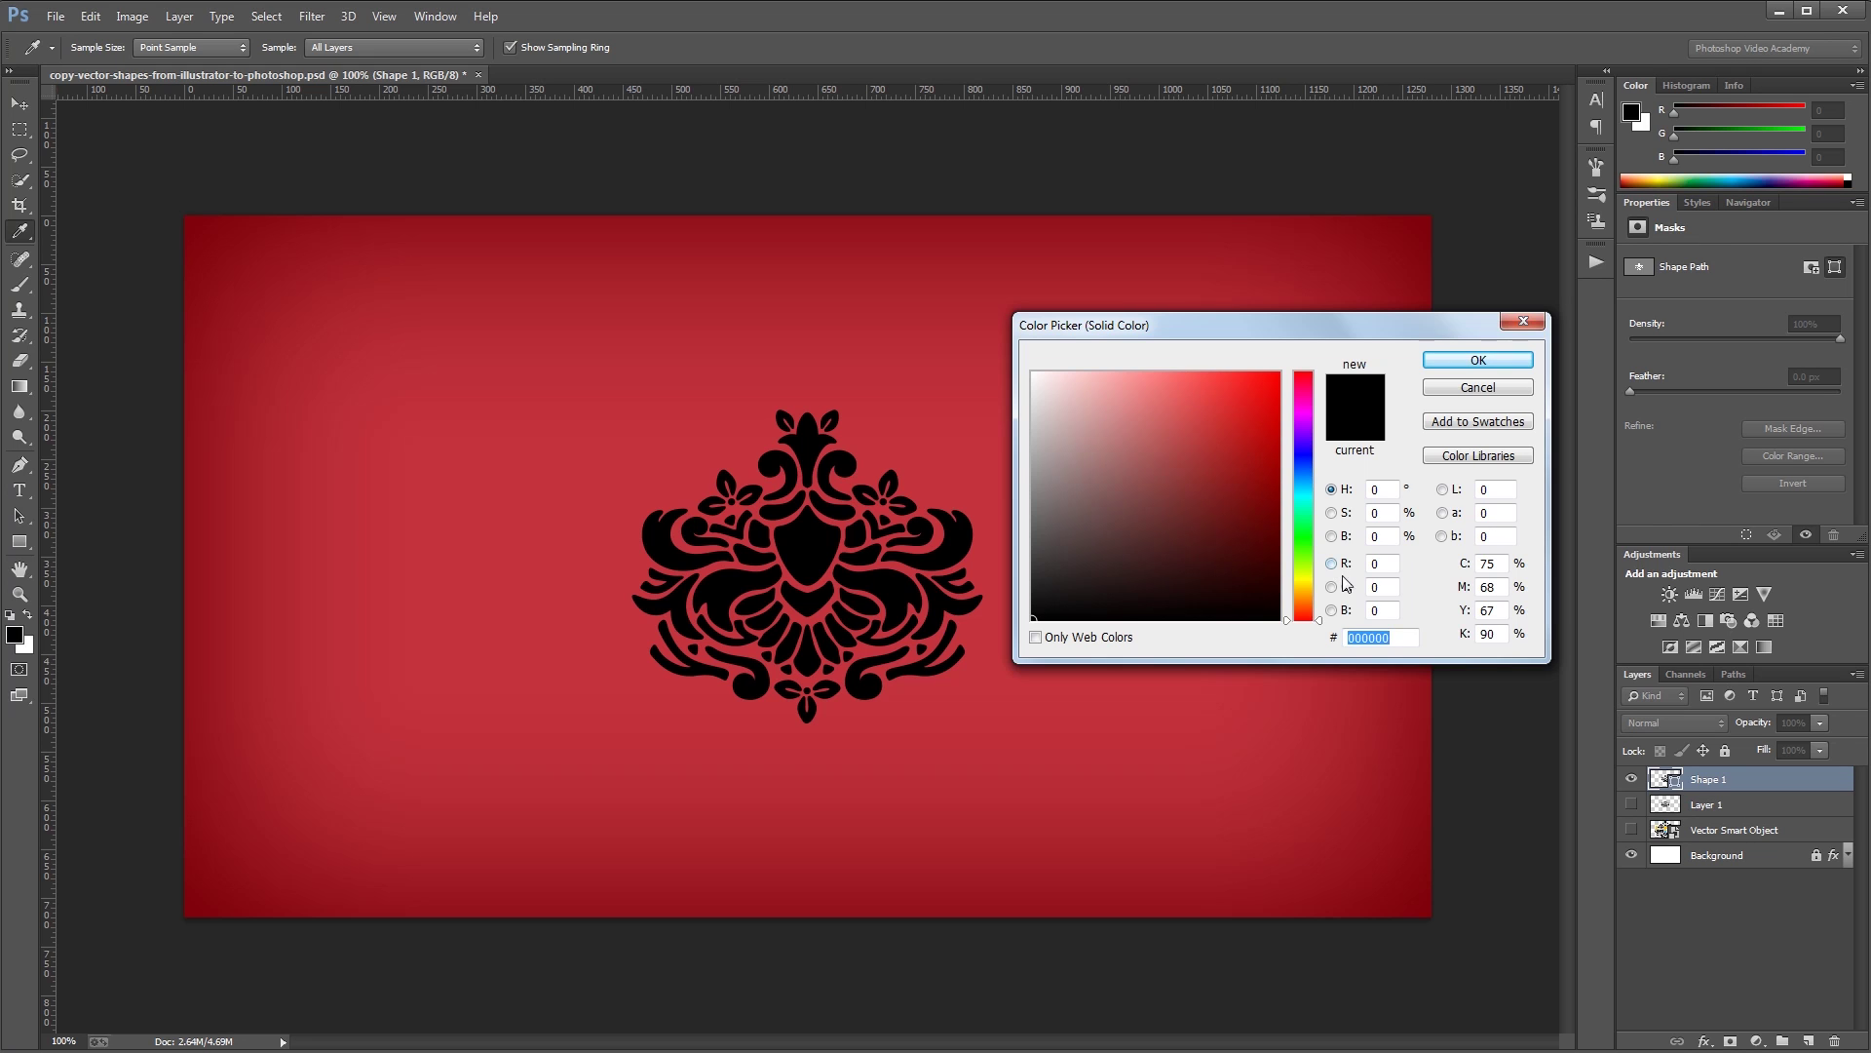
{"action": "left_click_drag", "start_coordinate": [1311, 577], "coordinate": [1311, 590]}
{"action": "left_click_drag", "start_coordinate": [1261, 424], "coordinate": [1279, 353]}
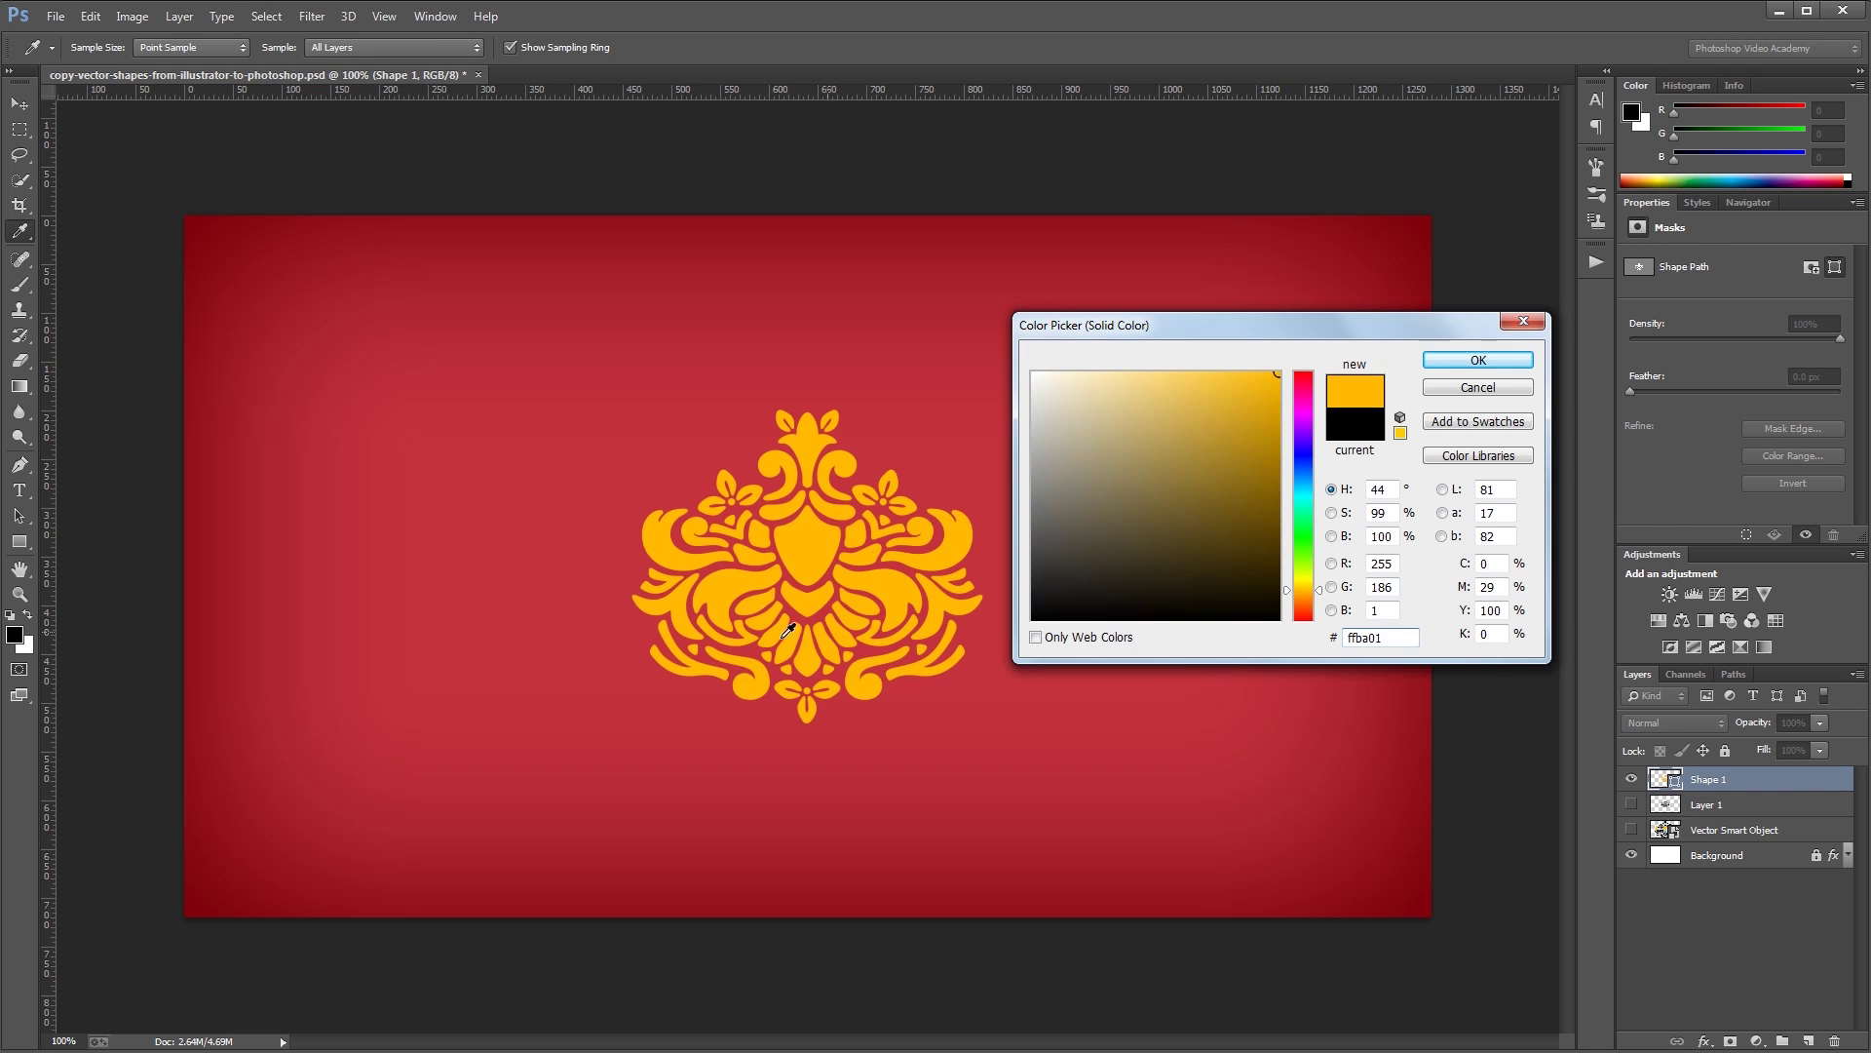
{"action": "key", "text": "Return"}
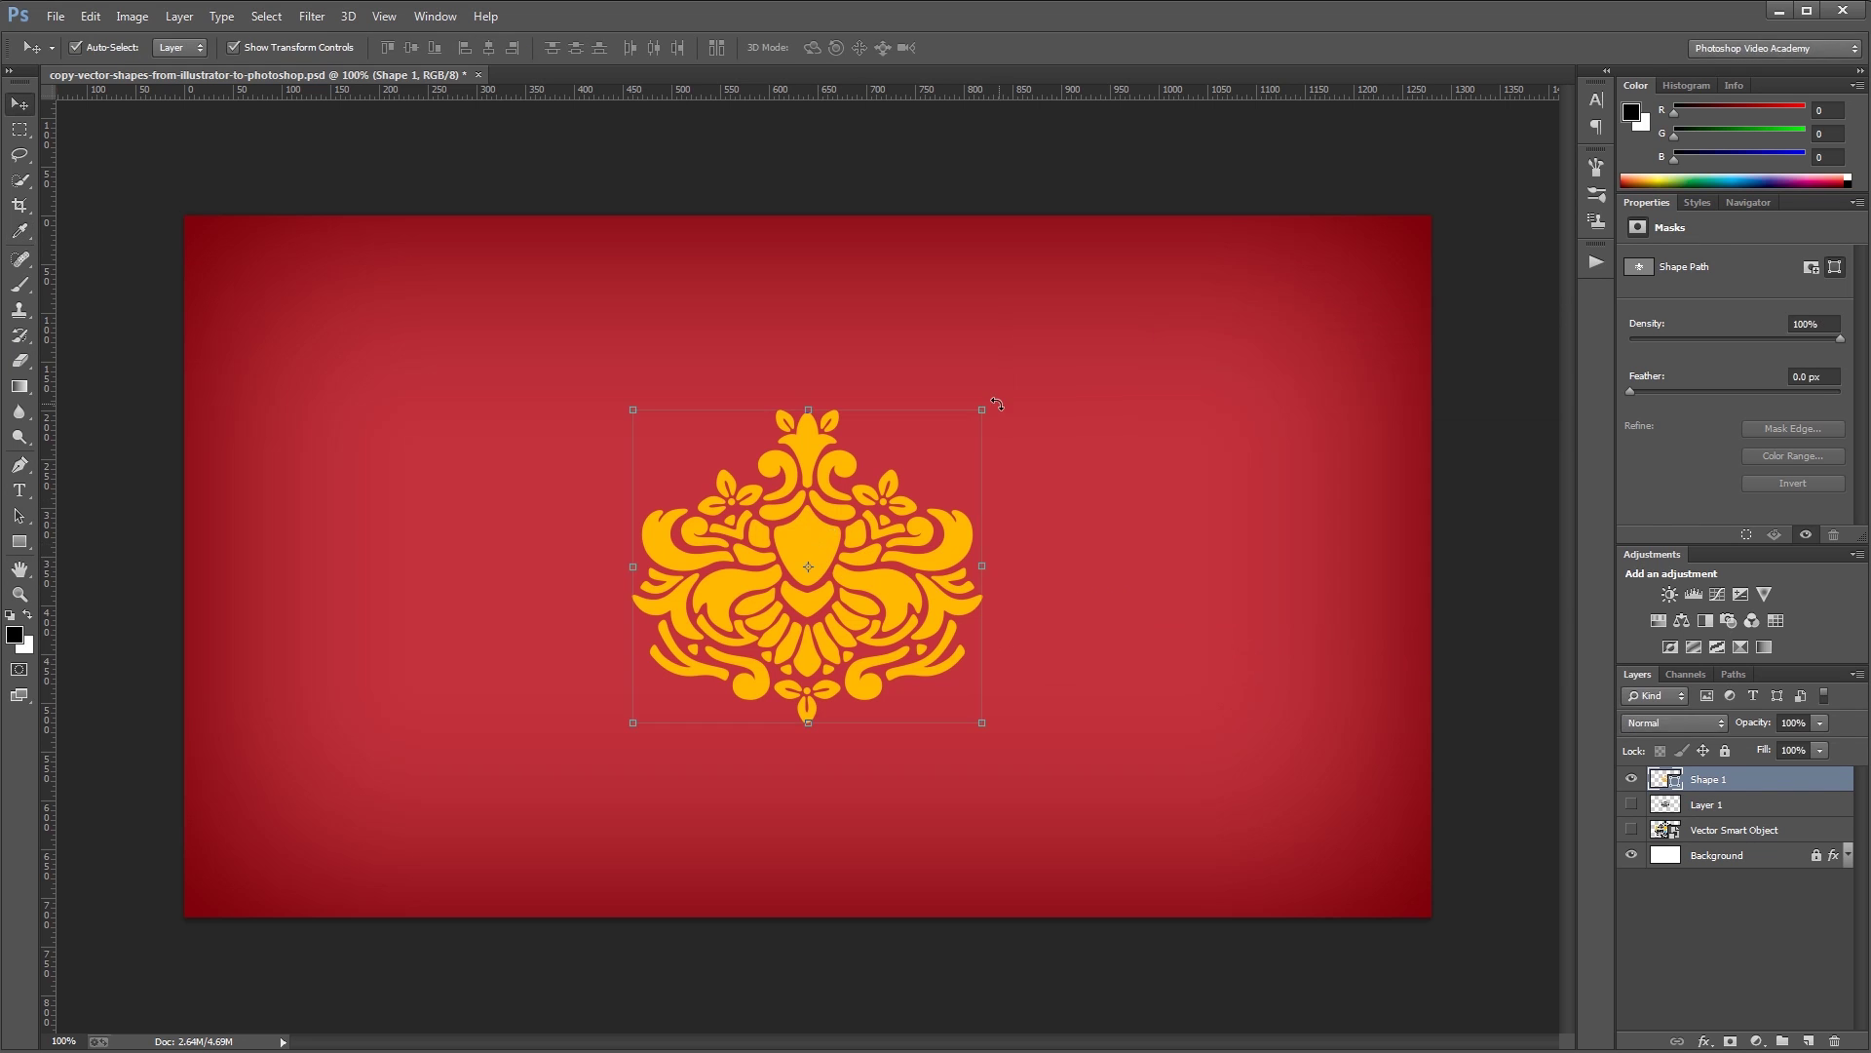
{"action": "key", "text": "ctrl+t"}
{"action": "left_click_drag", "start_coordinate": [988, 405], "coordinate": [1135, 325]}
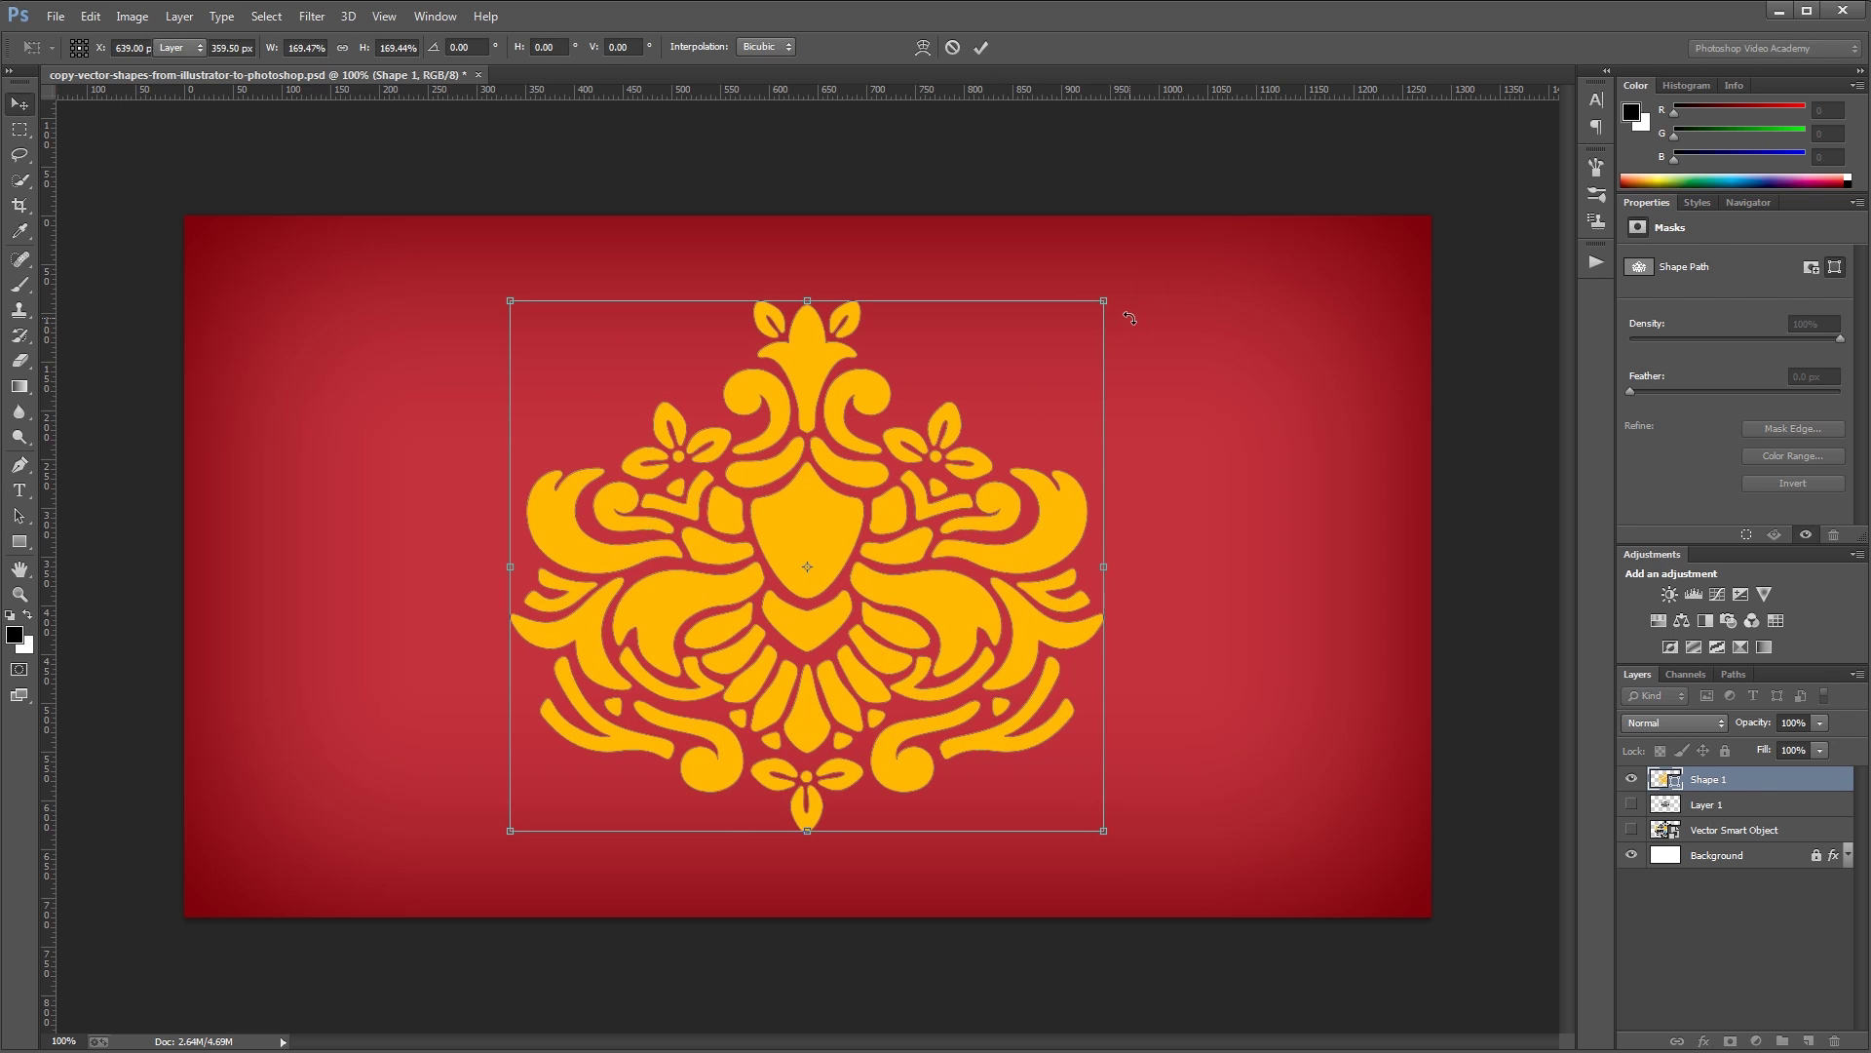
{"action": "key", "text": "Return"}
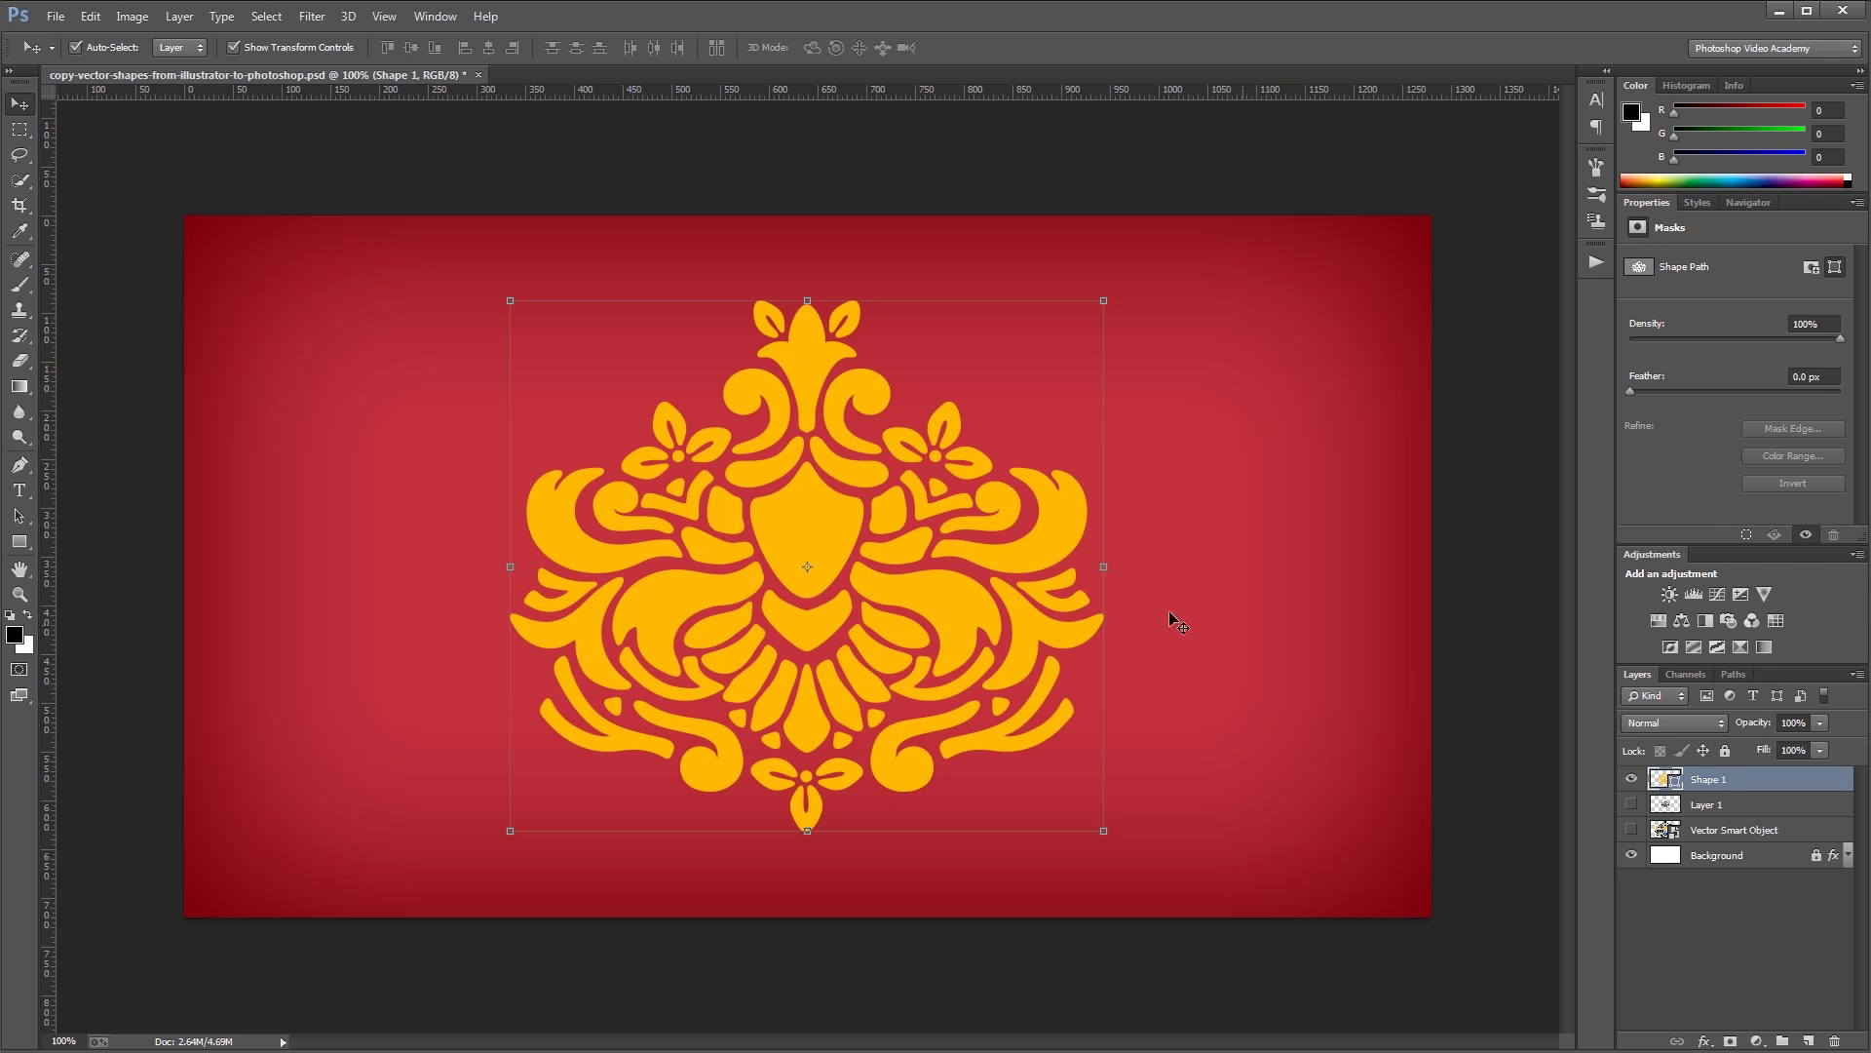
Step: Delete the central shield and top fleur-de-lis pieces from Shape 1 with the Path Selection Tool
{"action": "key", "text": "a"}
{"action": "right_click", "coordinate": [19, 516]}
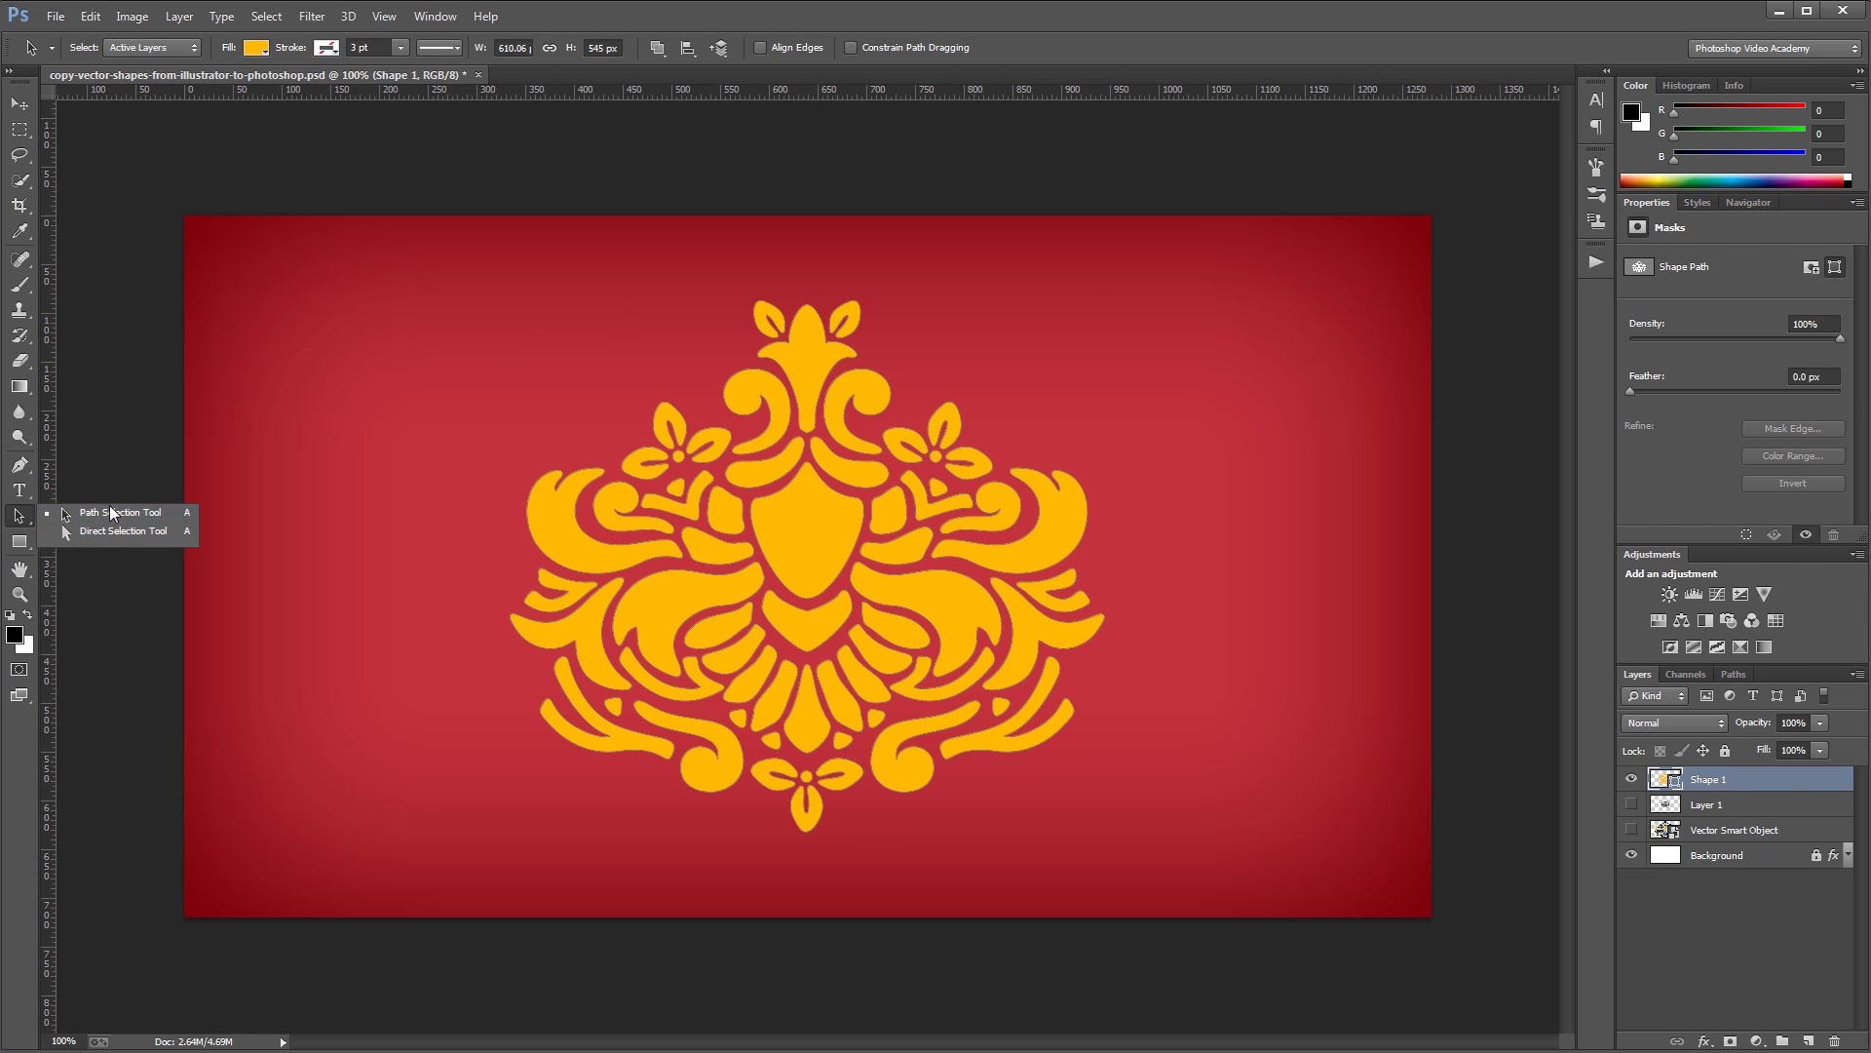
{"action": "left_click", "coordinate": [107, 511]}
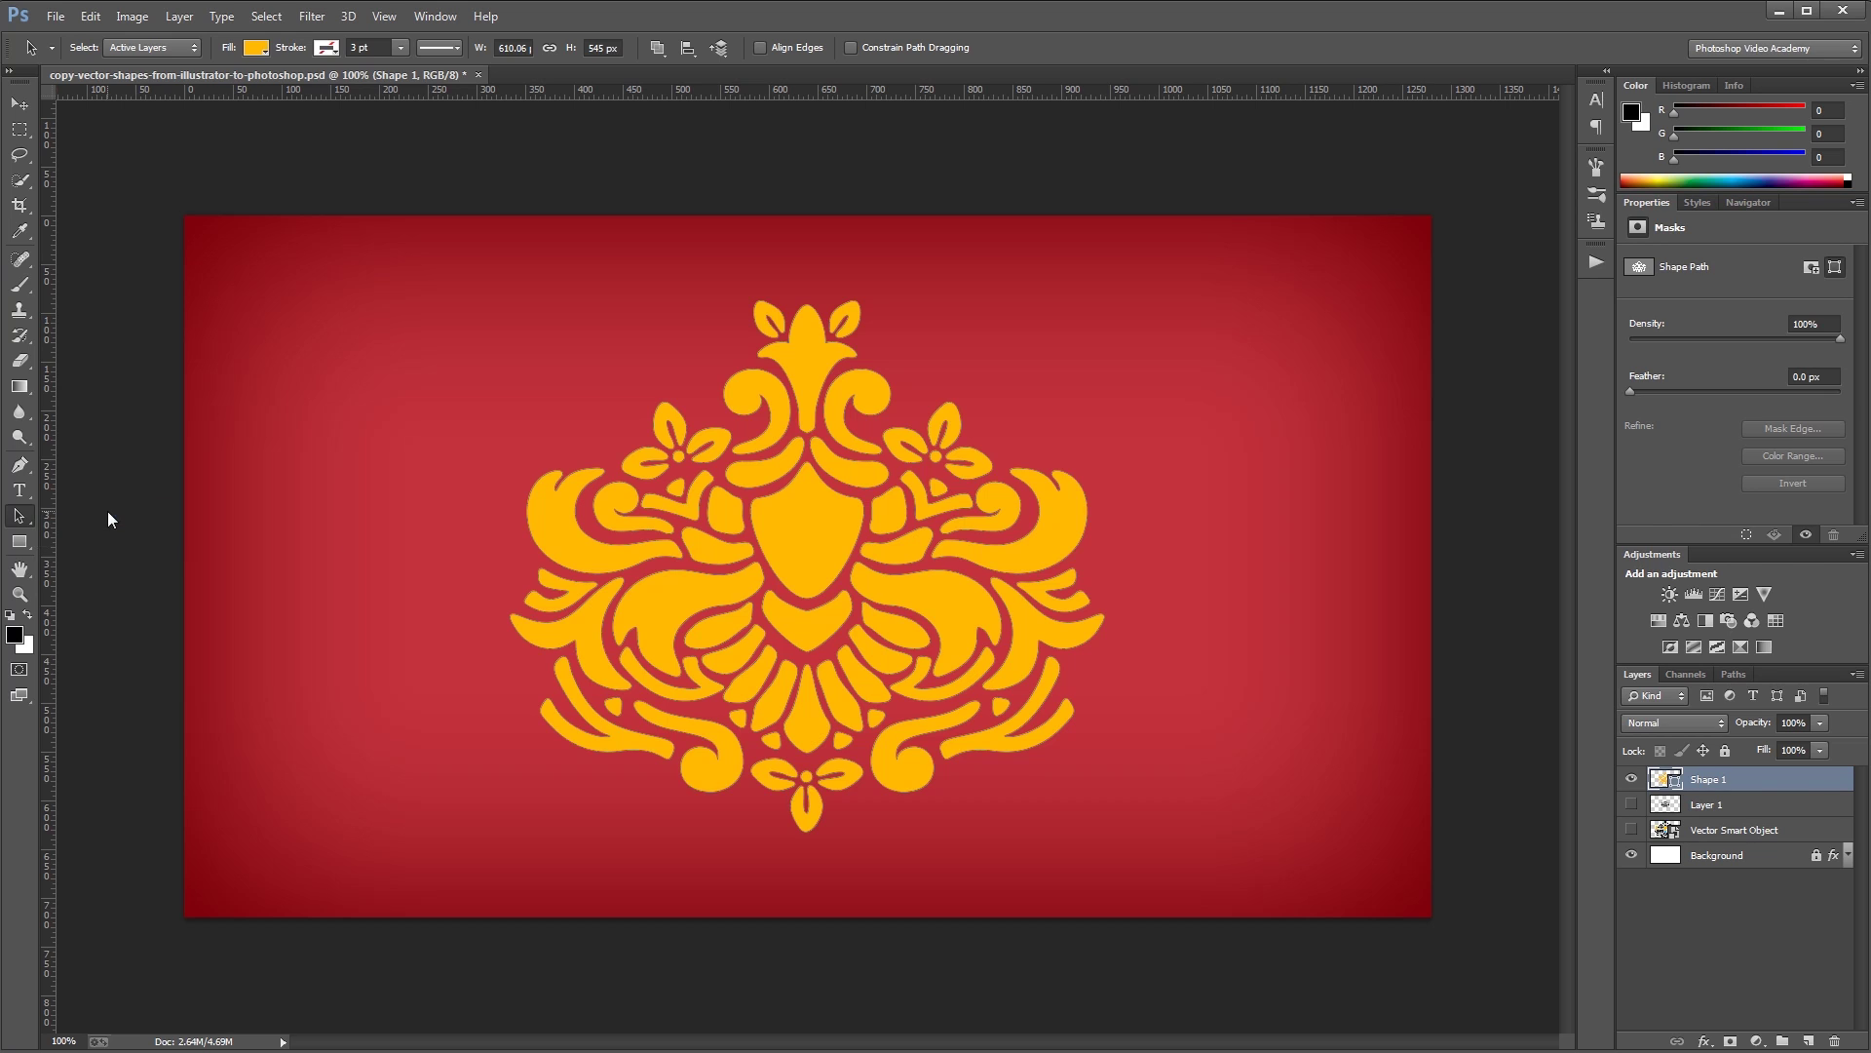
{"action": "left_click", "coordinate": [830, 534]}
{"action": "key", "text": "Delete"}
{"action": "left_click", "coordinate": [821, 363]}
{"action": "key", "text": "Delete"}
Step: Hide Shape 1 and paint black brush scribbles across a new Layer 2
{"action": "key", "text": "v"}
{"action": "left_click", "coordinate": [1631, 779]}
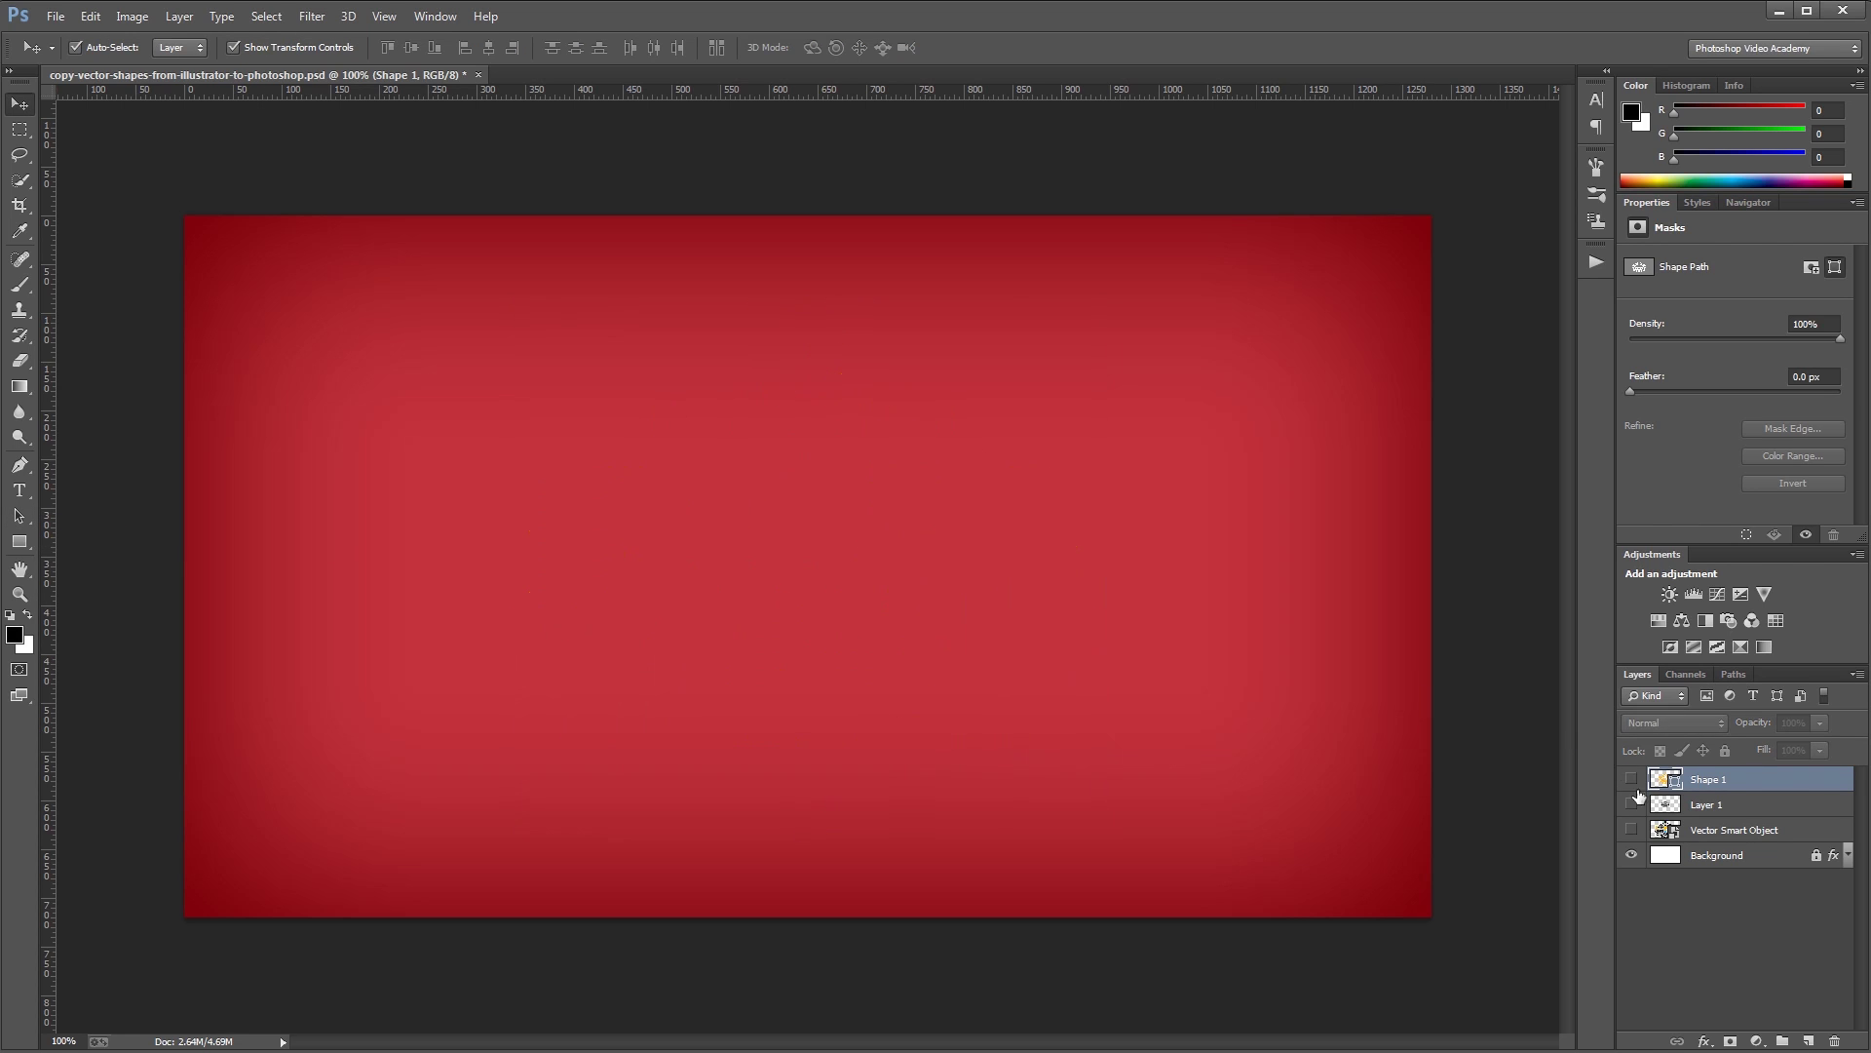
{"action": "left_click", "coordinate": [1810, 1042]}
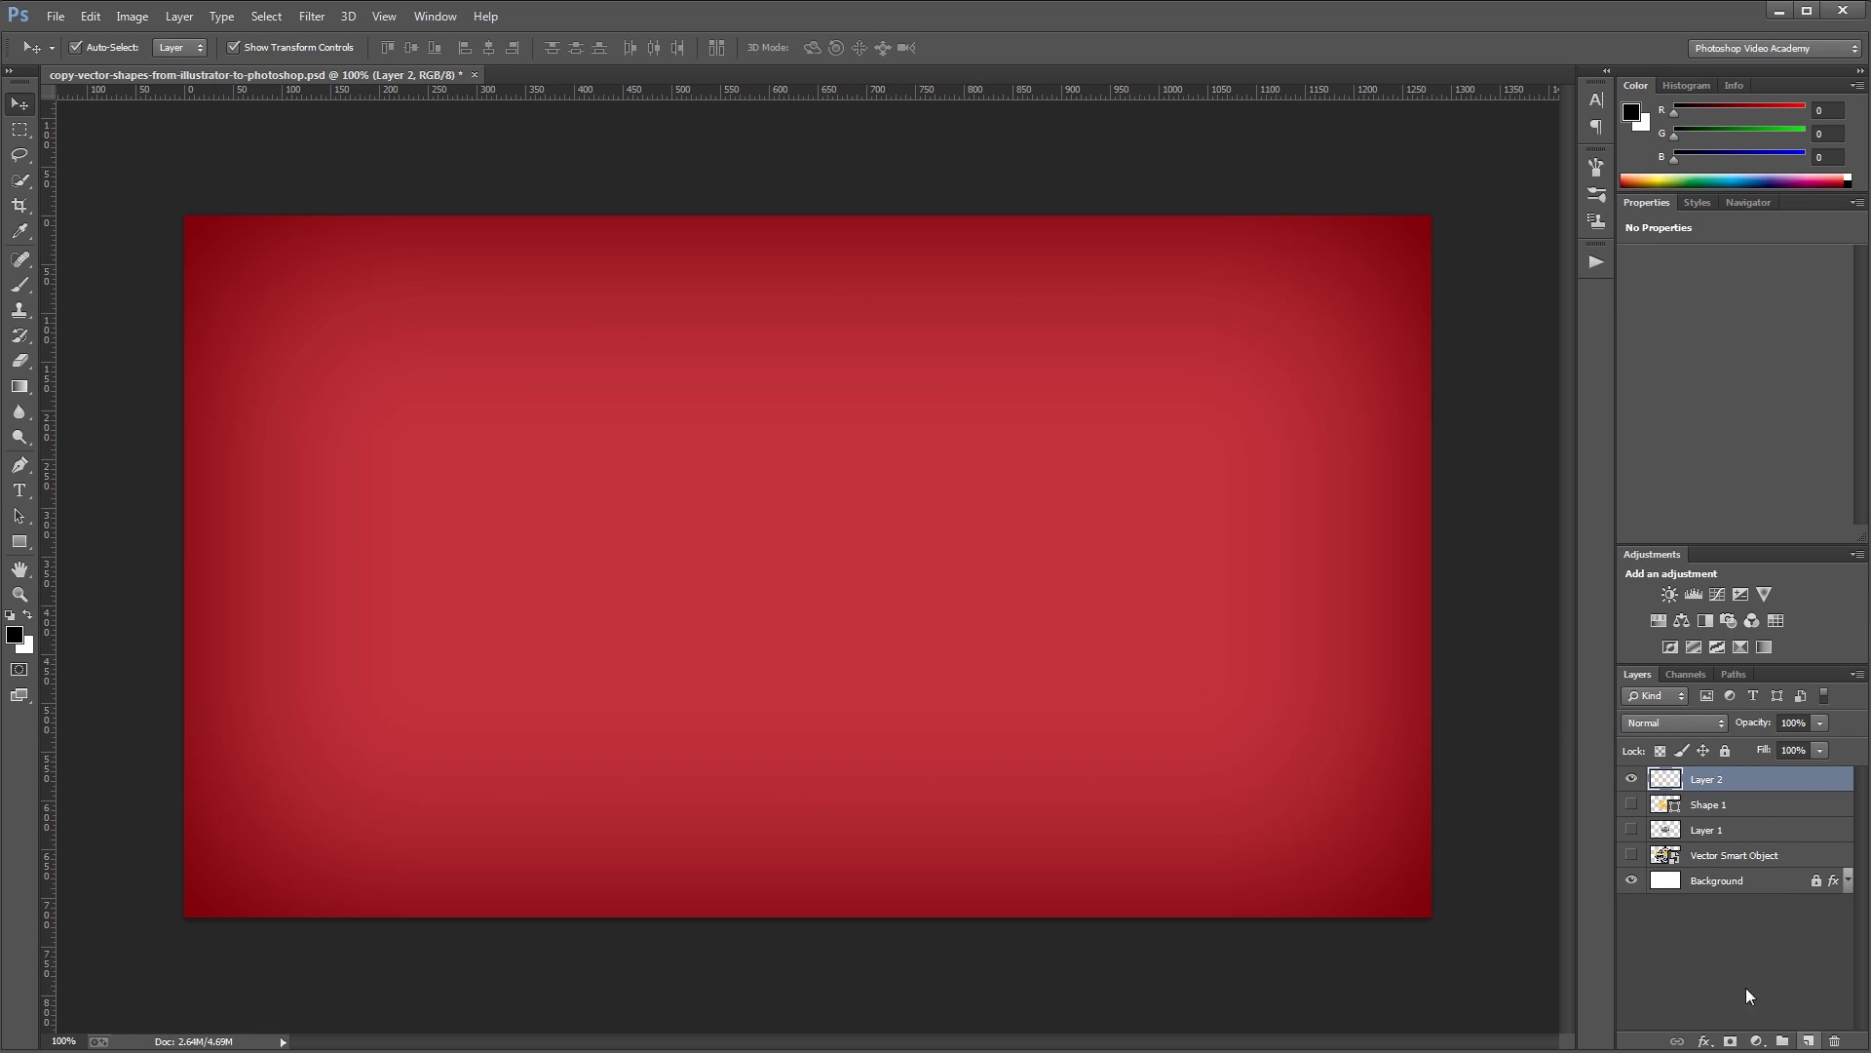
{"action": "key", "text": "b"}
{"action": "mouse_move", "coordinate": [528, 309]}
{"action": "left_mouse_down"}
{"action": "mouse_move", "coordinate": [1026, 309]}
{"action": "mouse_move", "coordinate": [412, 325]}
{"action": "mouse_move", "coordinate": [1160, 365]}
{"action": "mouse_move", "coordinate": [1179, 395]}
{"action": "mouse_move", "coordinate": [543, 447]}
{"action": "mouse_move", "coordinate": [501, 486]}
{"action": "mouse_move", "coordinate": [524, 531]}
{"action": "mouse_move", "coordinate": [581, 530]}
{"action": "mouse_move", "coordinate": [715, 601]}
{"action": "mouse_move", "coordinate": [604, 639]}
{"action": "mouse_move", "coordinate": [1095, 618]}
{"action": "mouse_move", "coordinate": [1145, 681]}
{"action": "mouse_move", "coordinate": [1113, 721]}
{"action": "mouse_move", "coordinate": [831, 743]}
{"action": "mouse_move", "coordinate": [1086, 777]}
{"action": "mouse_move", "coordinate": [864, 780]}
{"action": "mouse_move", "coordinate": [906, 692]}
{"action": "mouse_move", "coordinate": [506, 663]}
{"action": "mouse_move", "coordinate": [586, 581]}
{"action": "mouse_move", "coordinate": [766, 534]}
{"action": "left_mouse_up"}
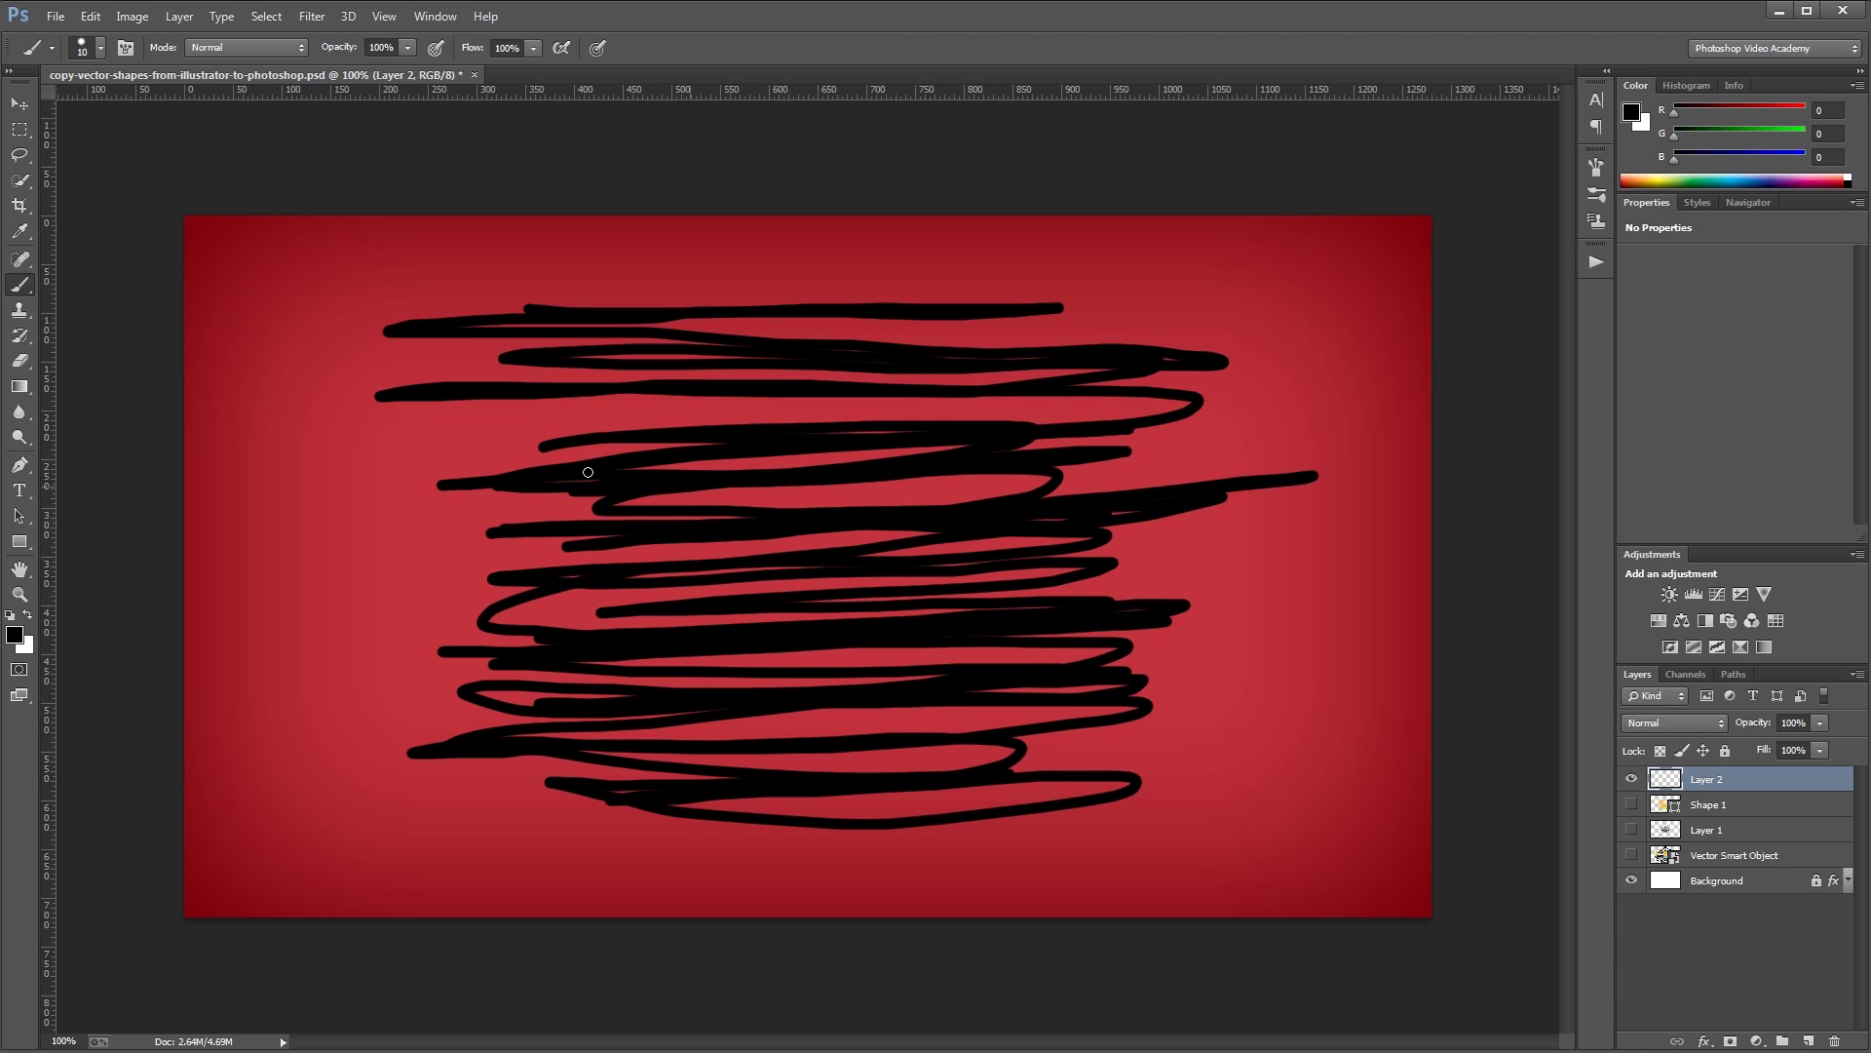
{"action": "mouse_move", "coordinate": [588, 472]}
{"action": "left_mouse_down"}
{"action": "mouse_move", "coordinate": [634, 467]}
{"action": "mouse_move", "coordinate": [560, 422]}
{"action": "mouse_move", "coordinate": [856, 388]}
{"action": "mouse_move", "coordinate": [1218, 310]}
{"action": "left_mouse_up"}
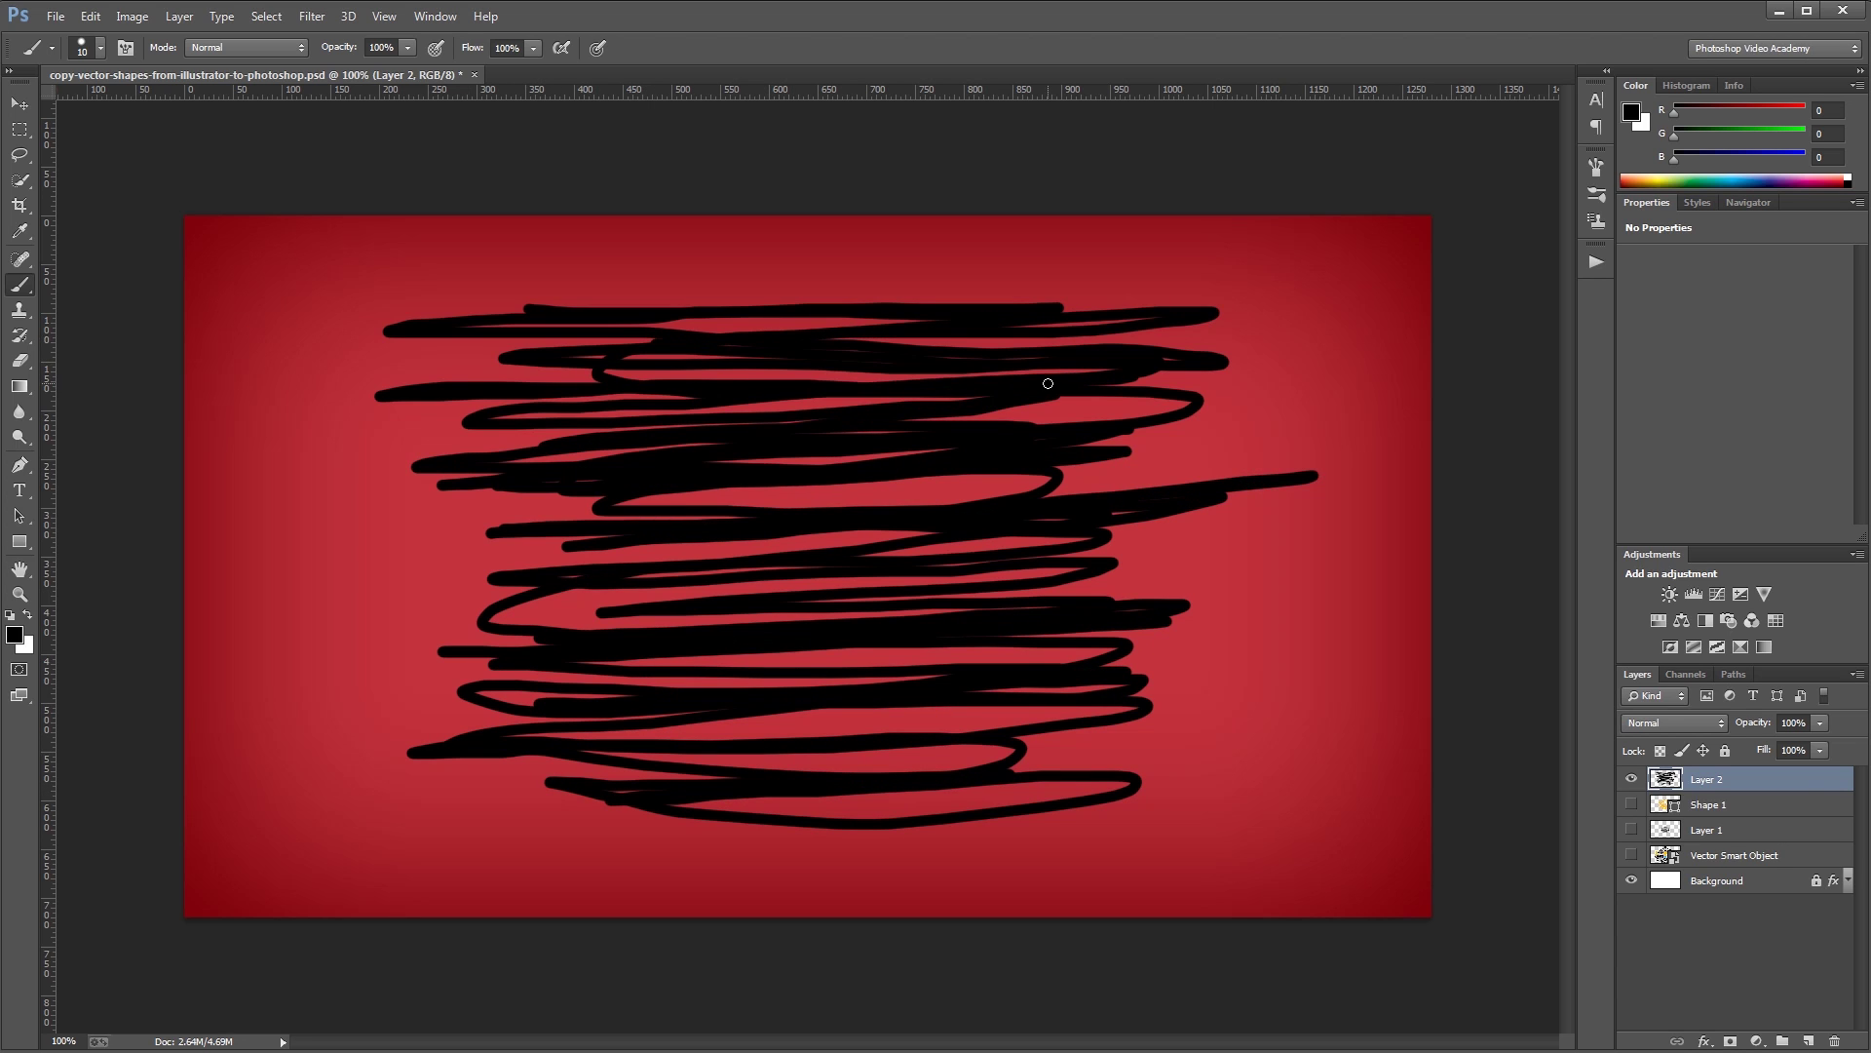
{"action": "key", "text": "v"}
{"action": "key", "text": "ctrl+v"}
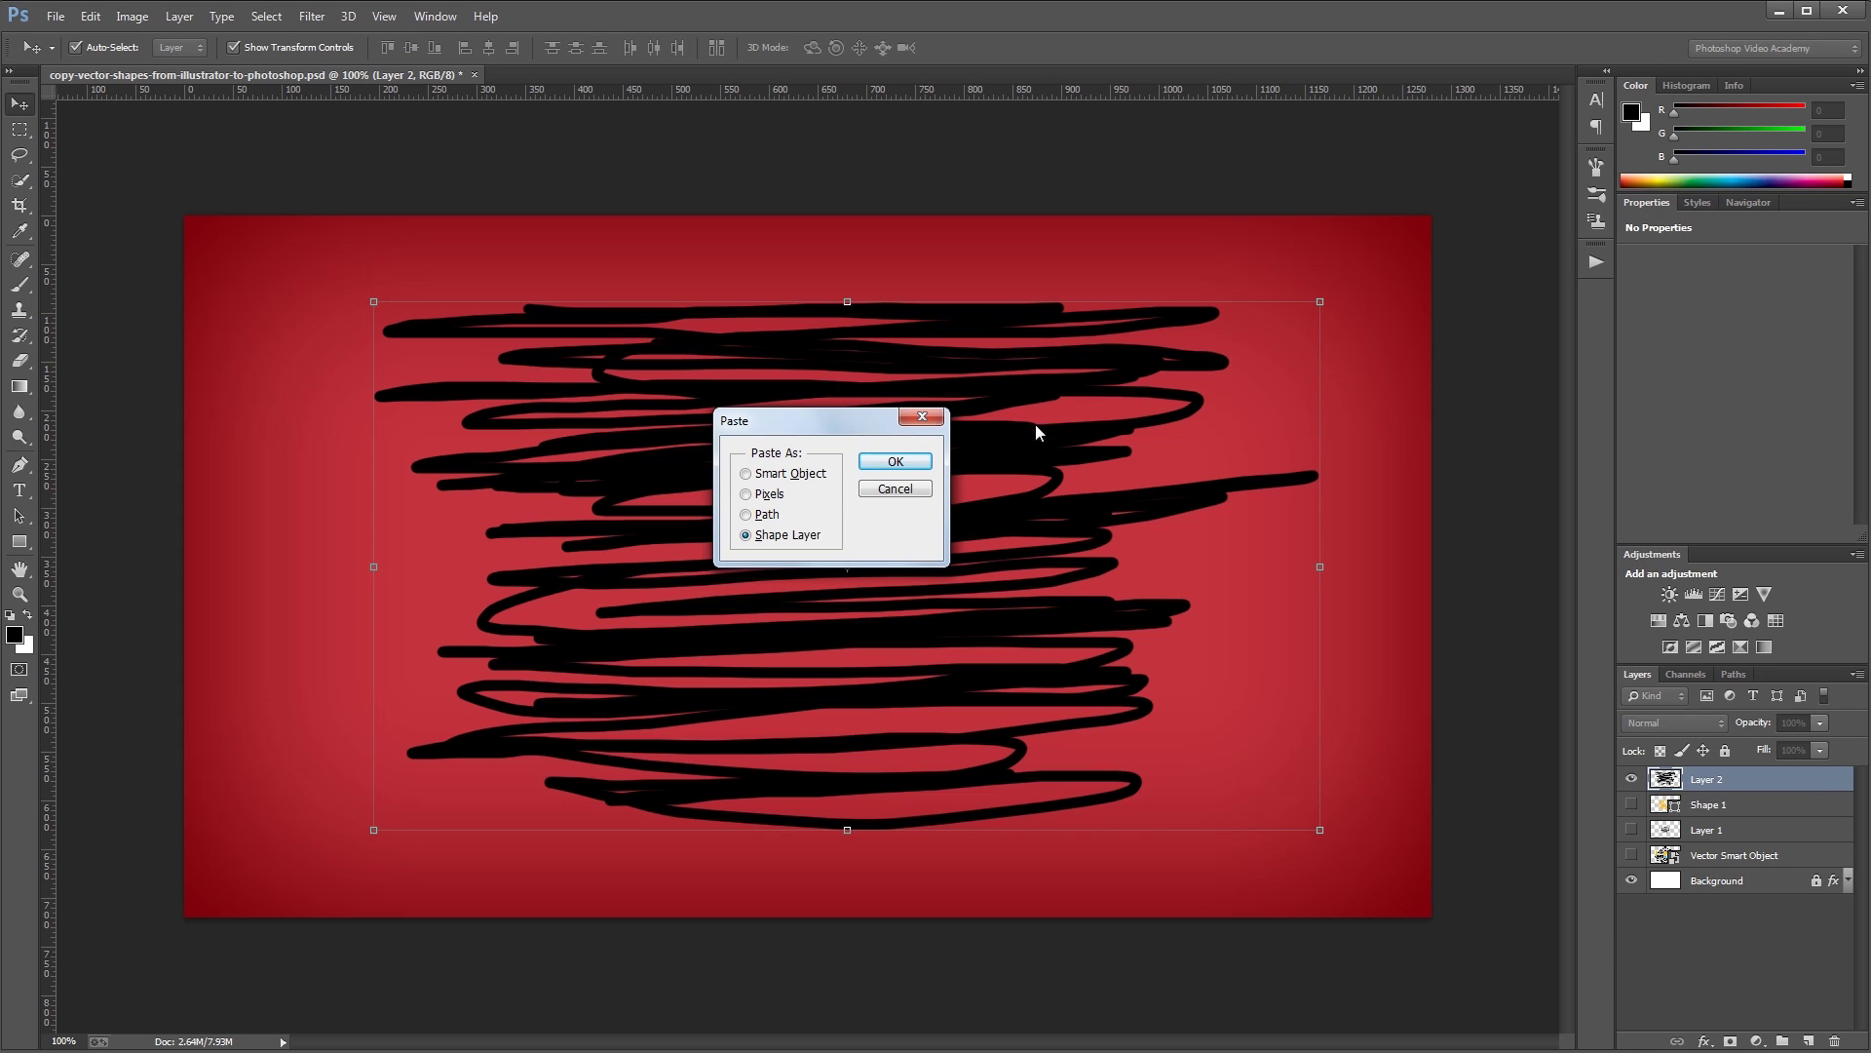
Step: Paste the damask as a Path, making it Layer 2's vector mask
{"action": "left_click", "coordinate": [763, 517]}
{"action": "left_click", "coordinate": [914, 466]}
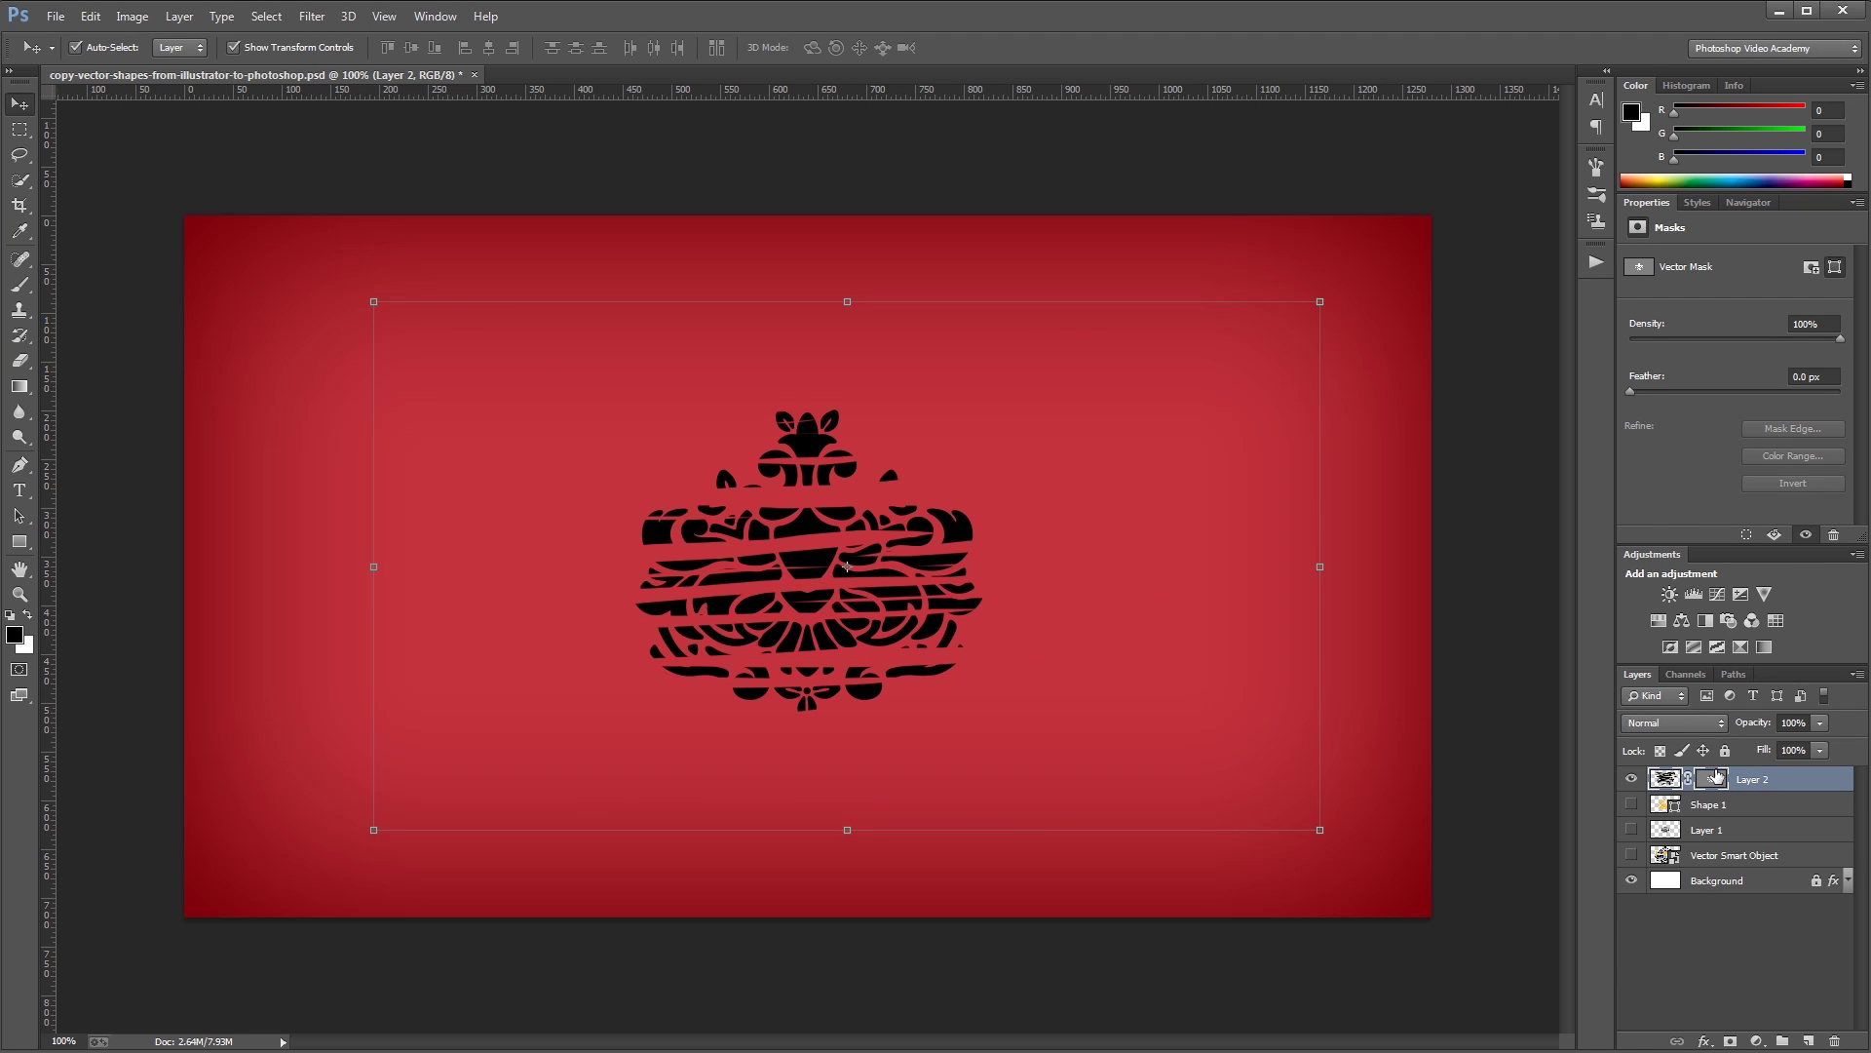
{"action": "left_click", "coordinate": [1717, 776]}
Step: Enlarge the damask vector mask path around its centre with Free Transform Path
{"action": "left_click", "coordinate": [19, 516]}
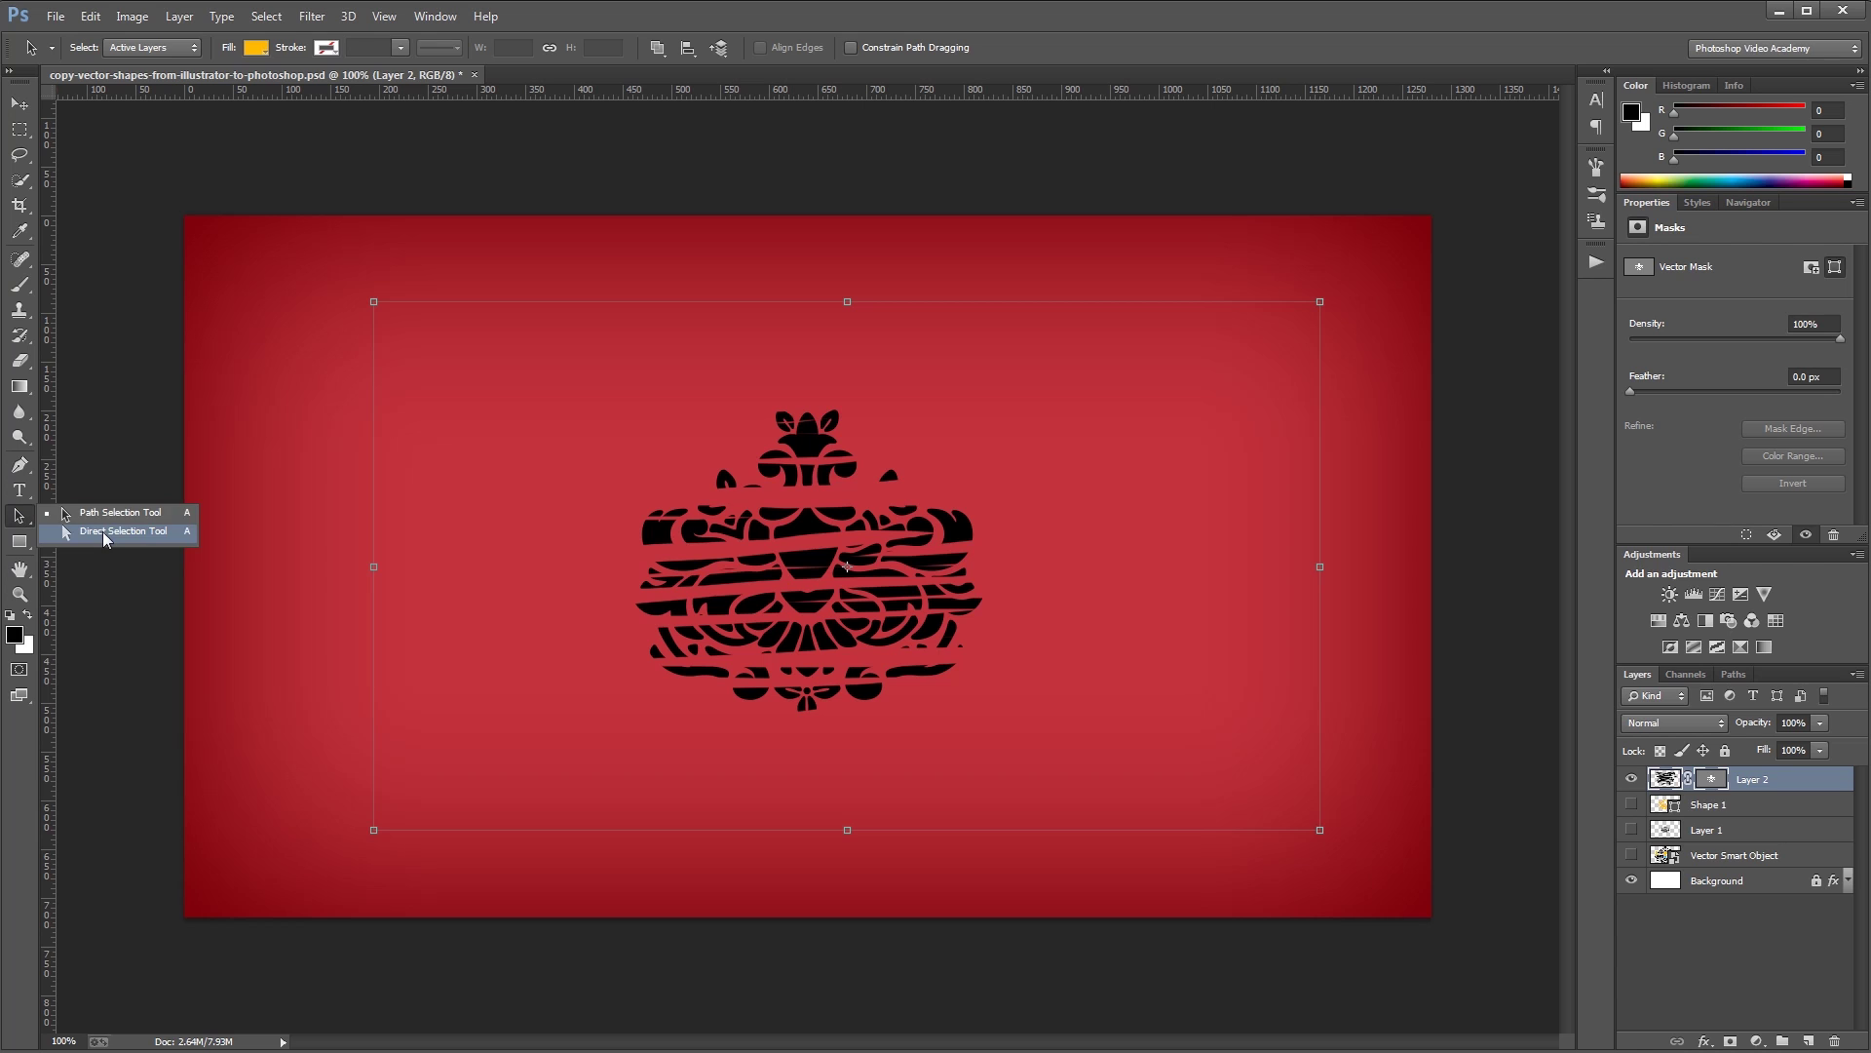
{"action": "left_click", "coordinate": [111, 513]}
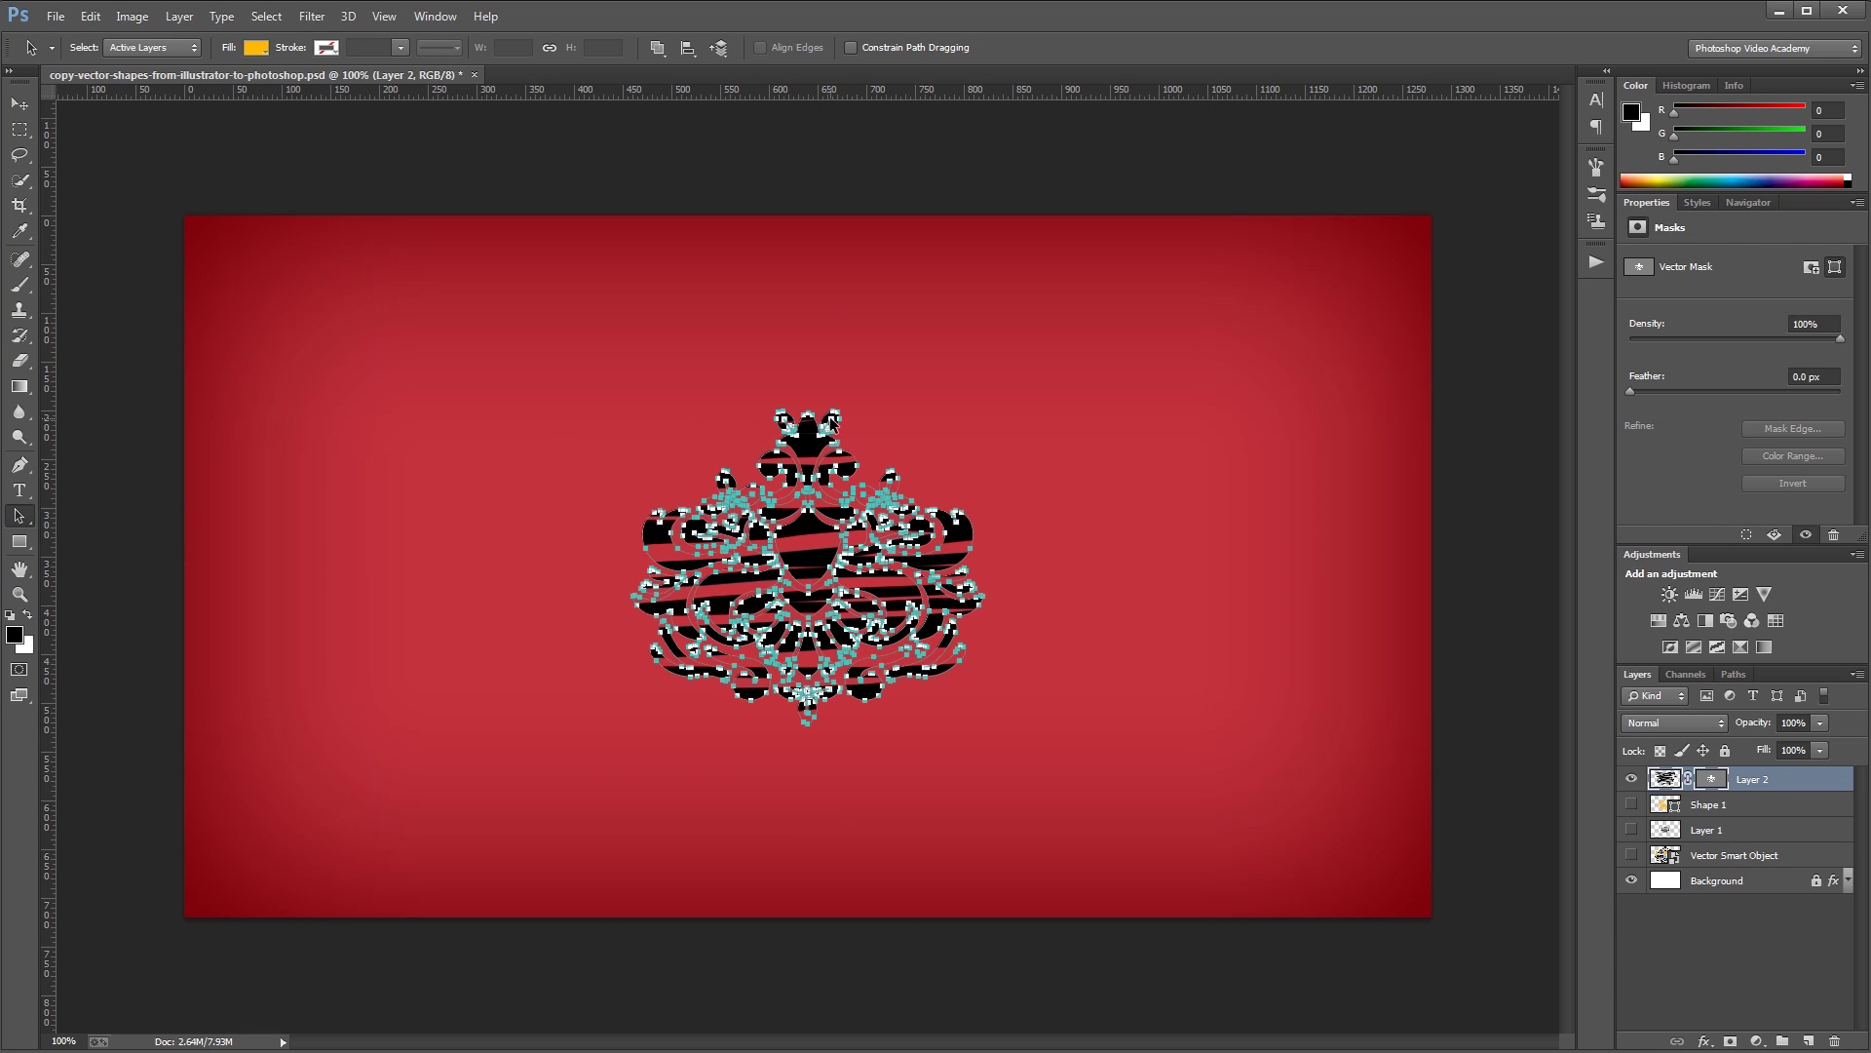
{"action": "right_click", "coordinate": [804, 511]}
{"action": "left_click", "coordinate": [917, 736]}
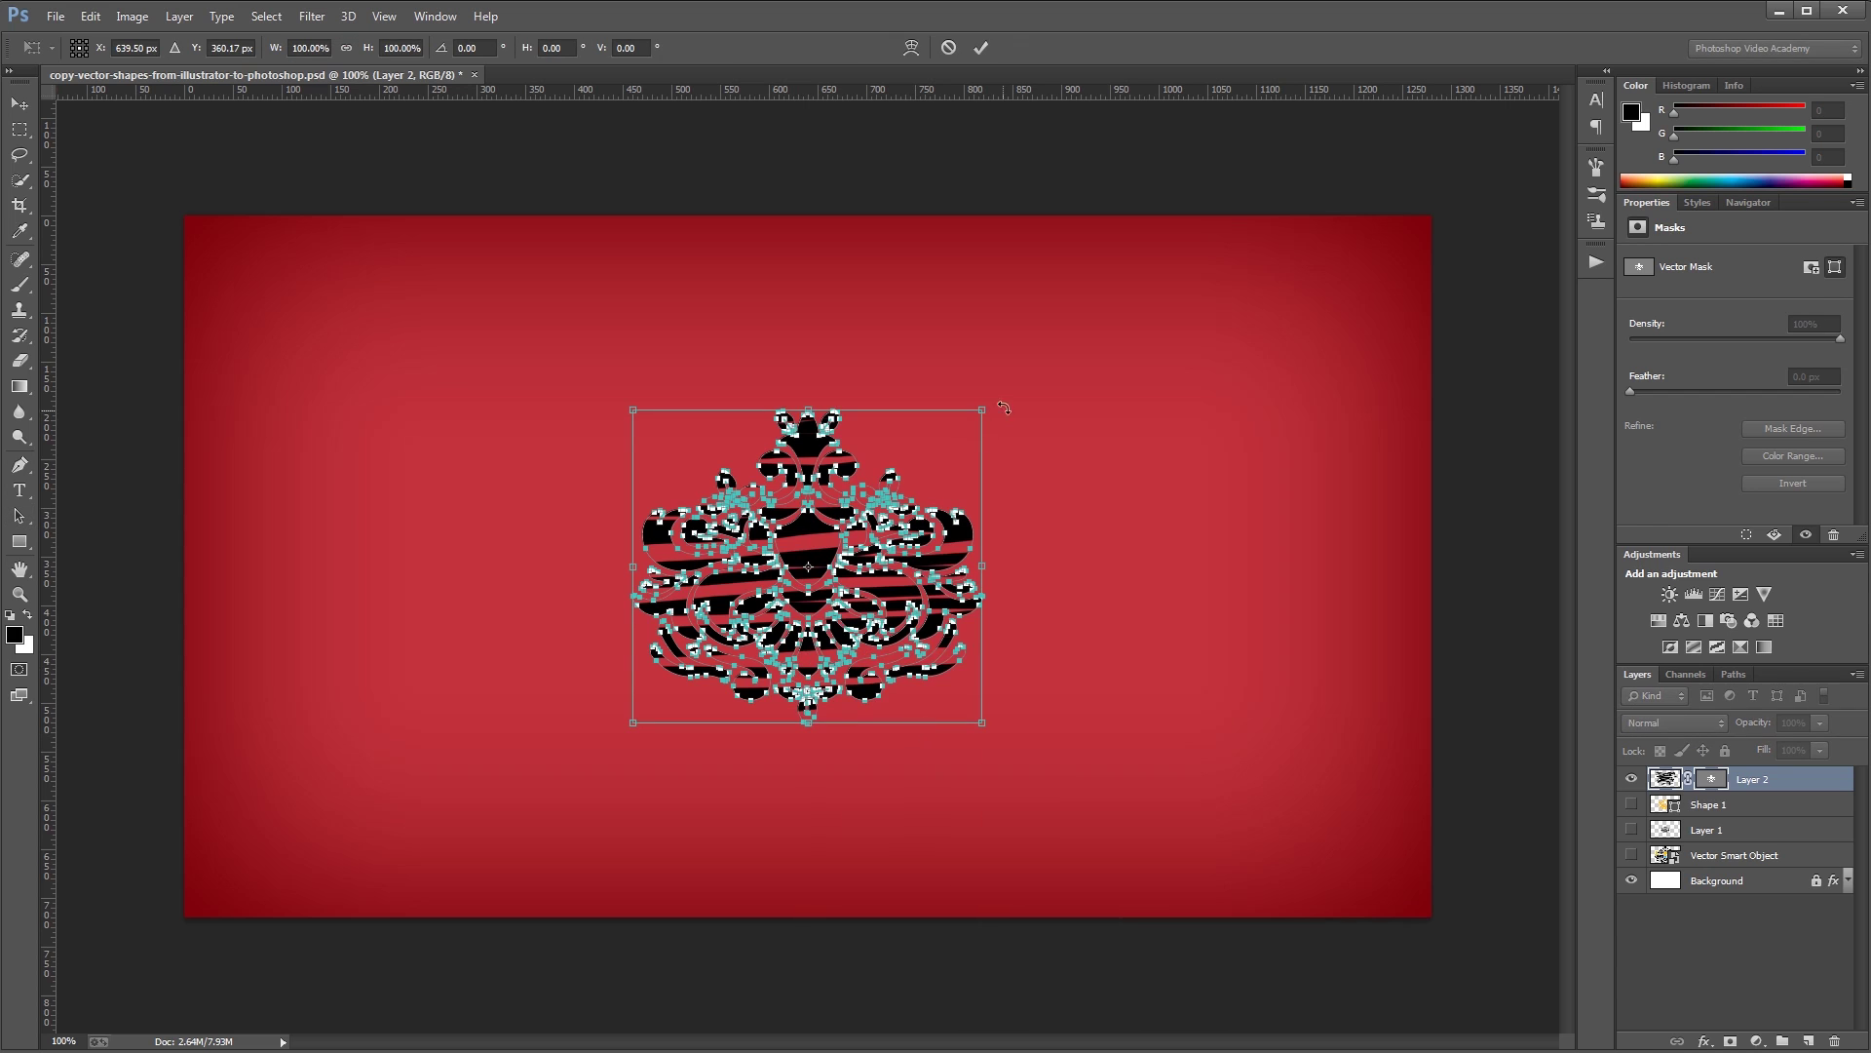
{"action": "left_click_drag", "start_coordinate": [988, 407], "coordinate": [1145, 328]}
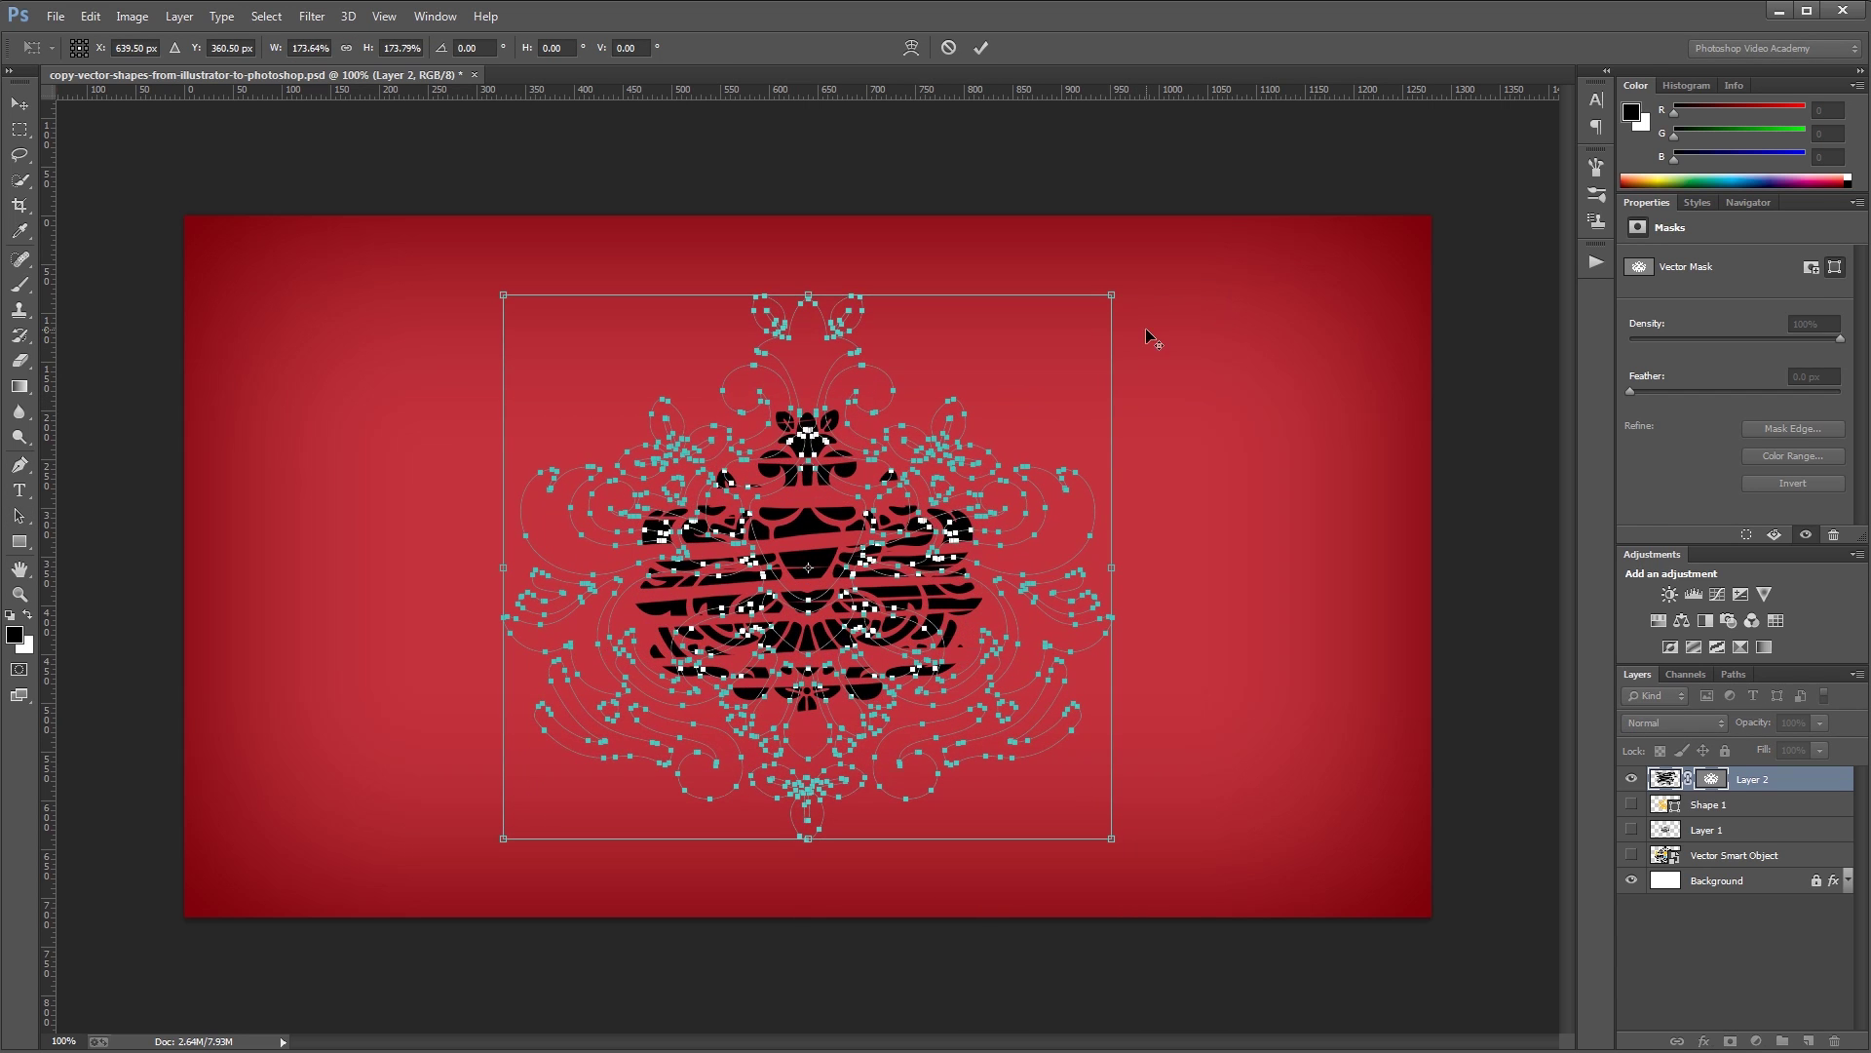
{"action": "key", "text": "Return"}
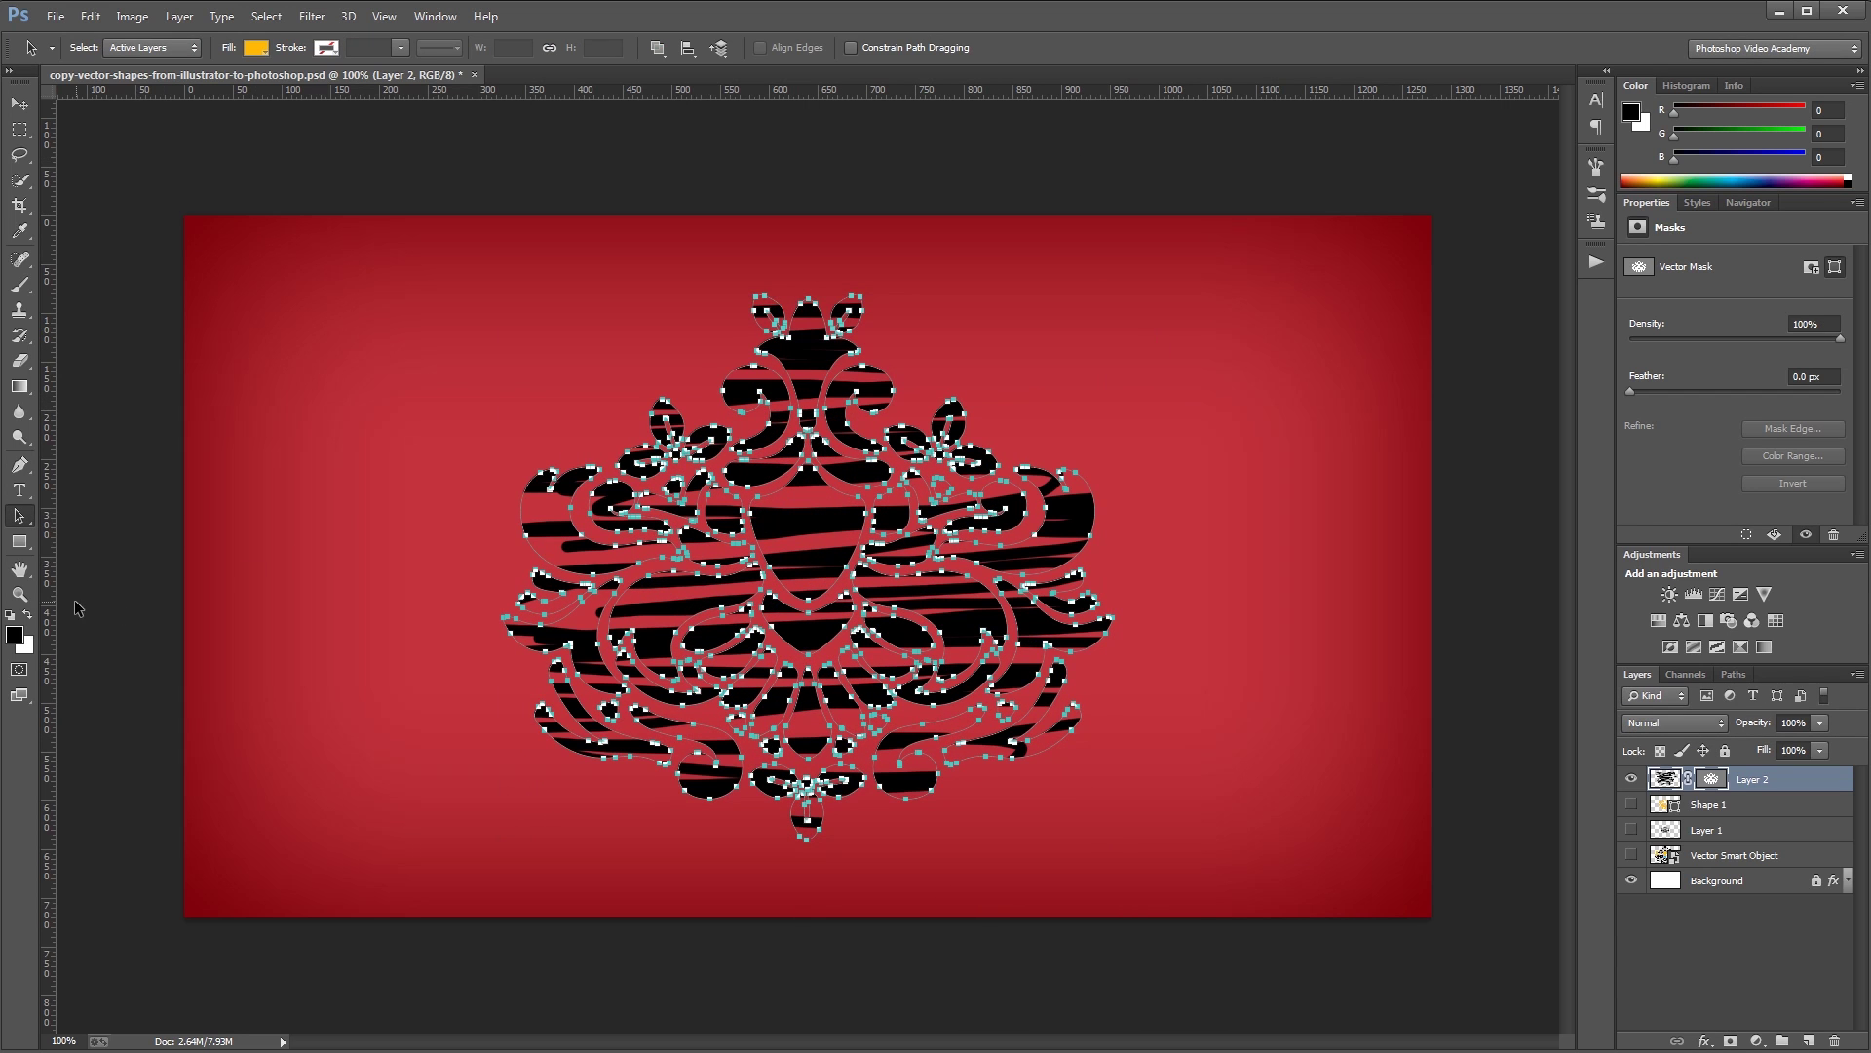
Step: Stroke the damask mask path with a white brush and return to the Move tool
{"action": "left_click", "coordinate": [30, 616]}
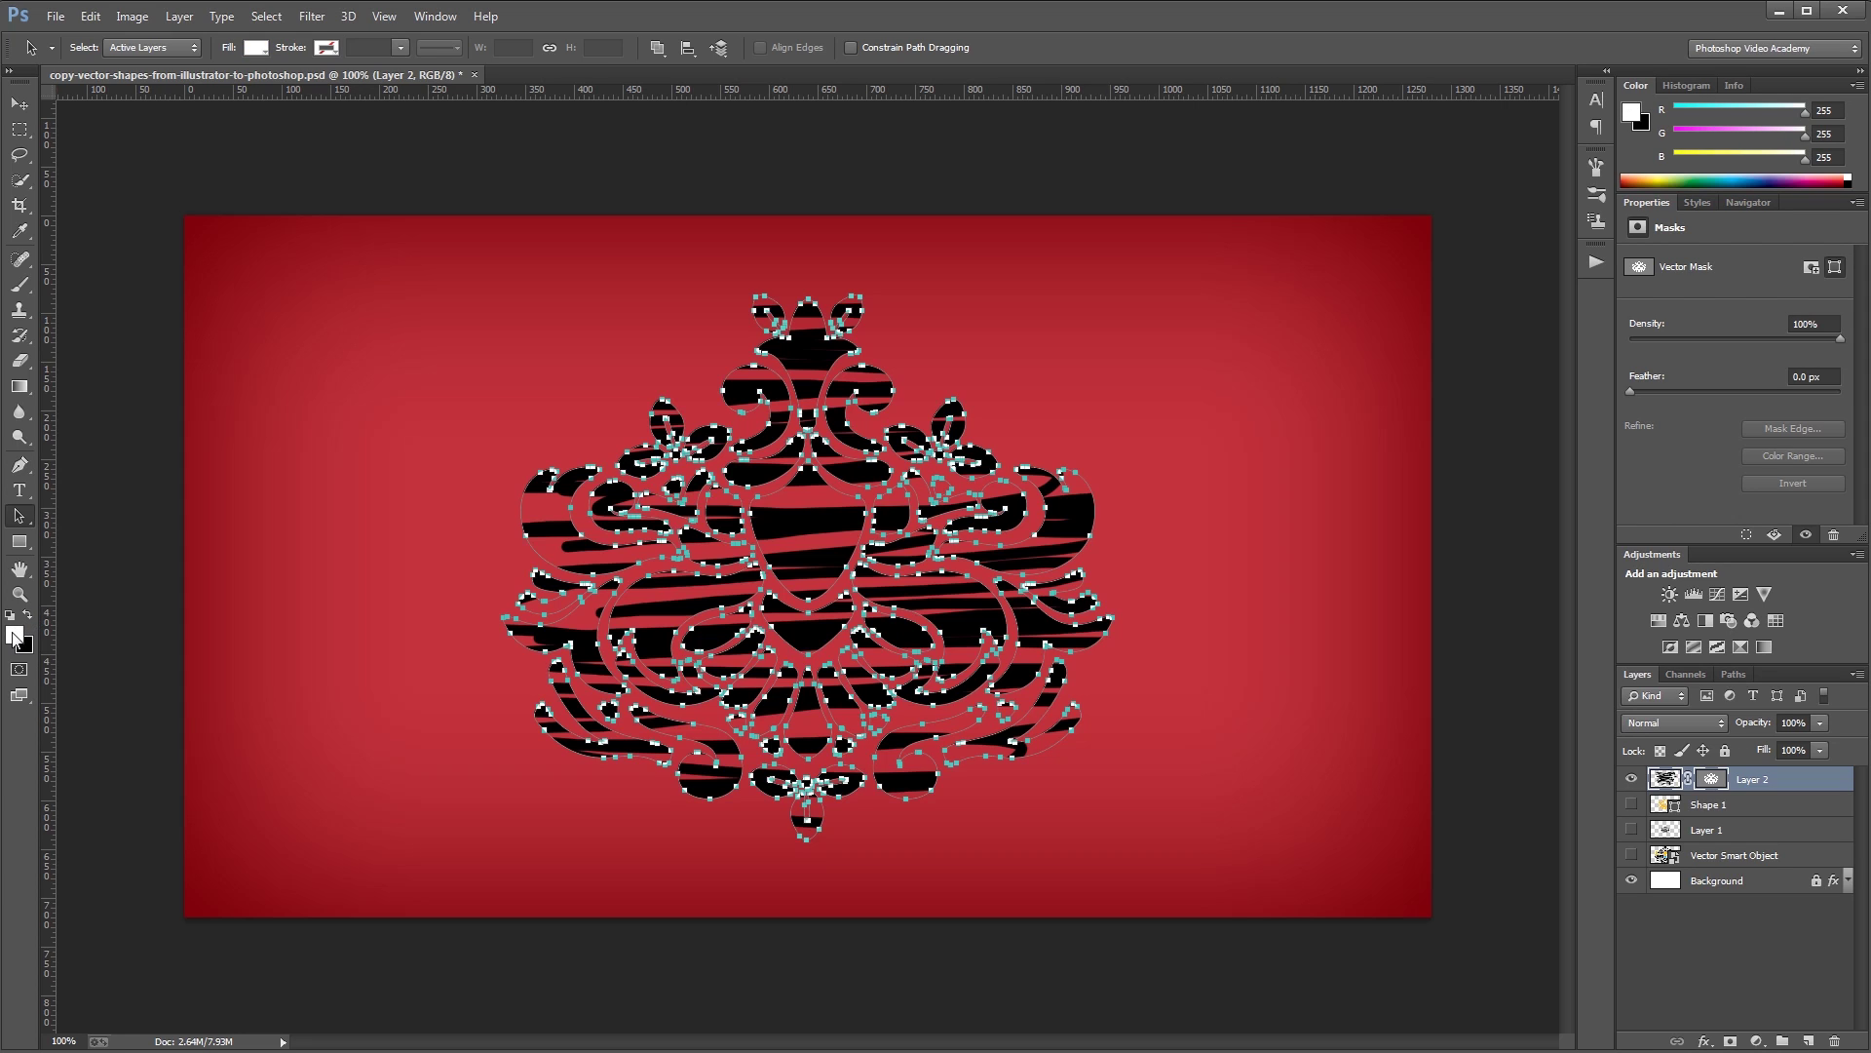
{"action": "right_click", "coordinate": [836, 370]}
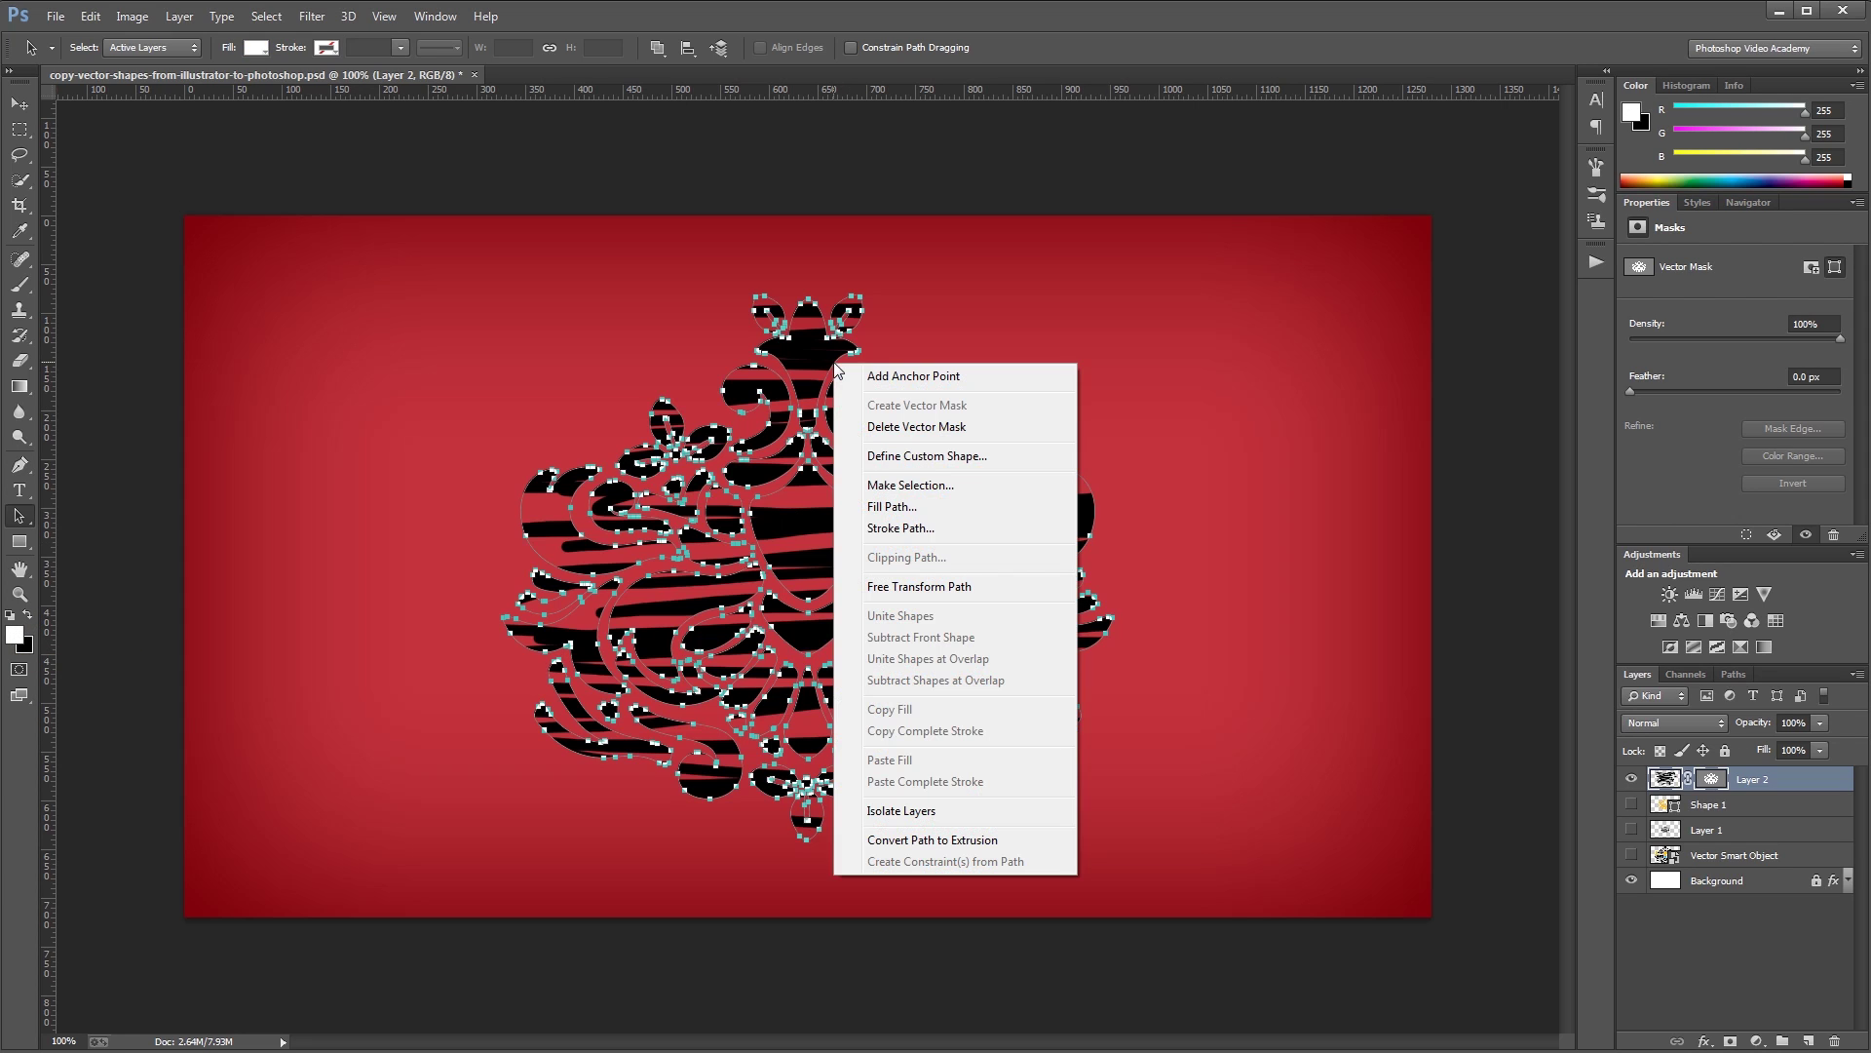
{"action": "left_click", "coordinate": [898, 527]}
{"action": "left_click", "coordinate": [1086, 384]}
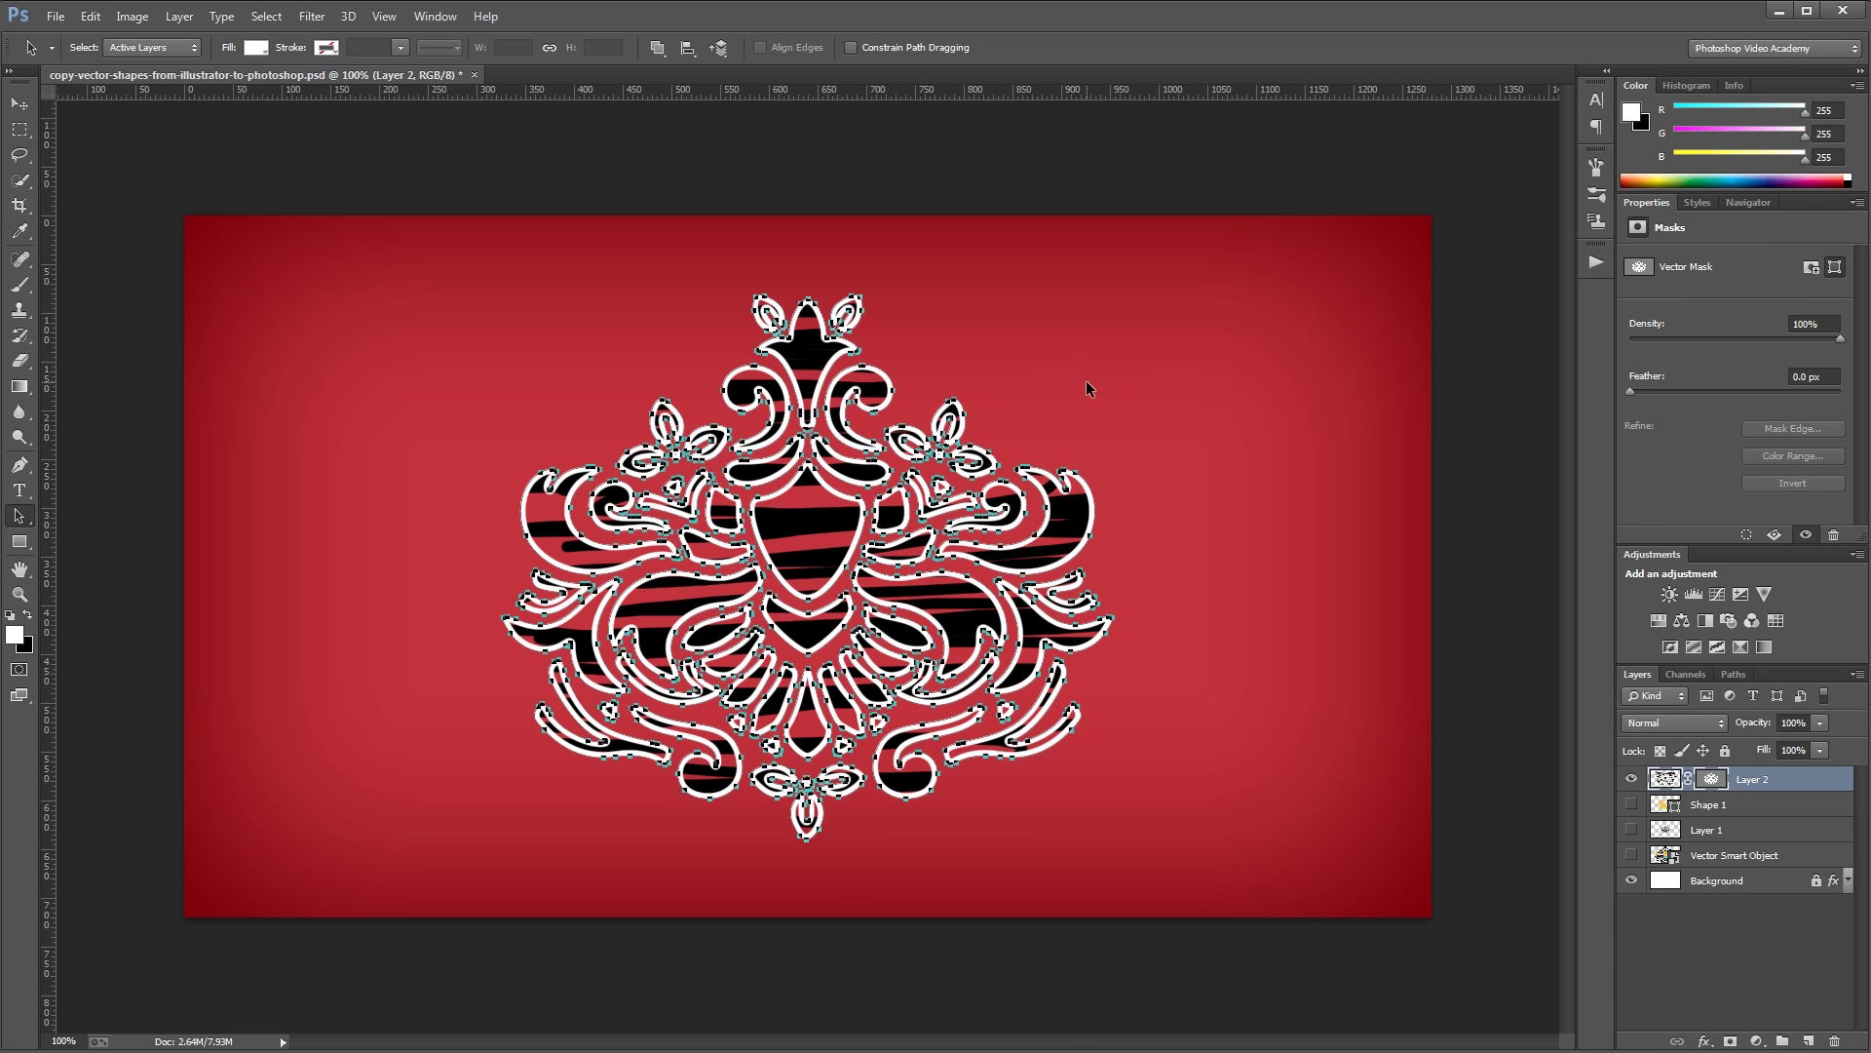
{"action": "key", "text": "v"}
{"action": "left_click", "coordinate": [1085, 181]}
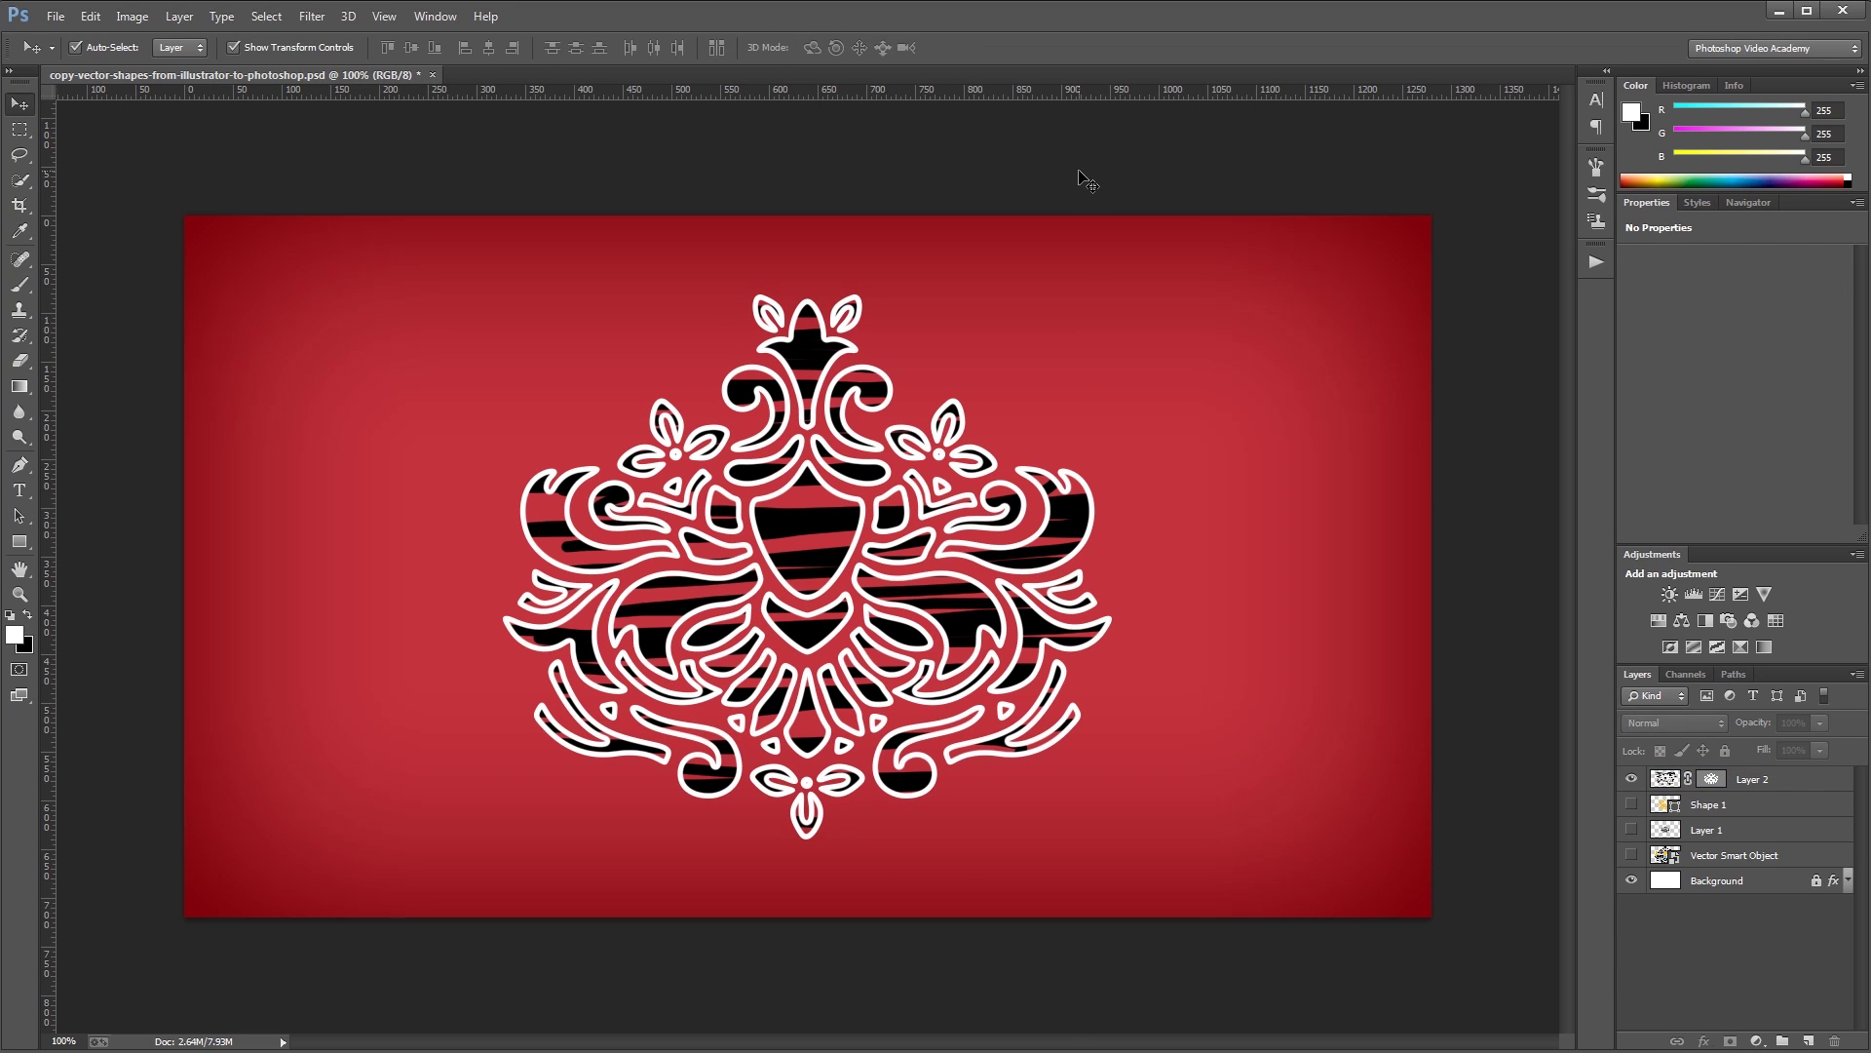